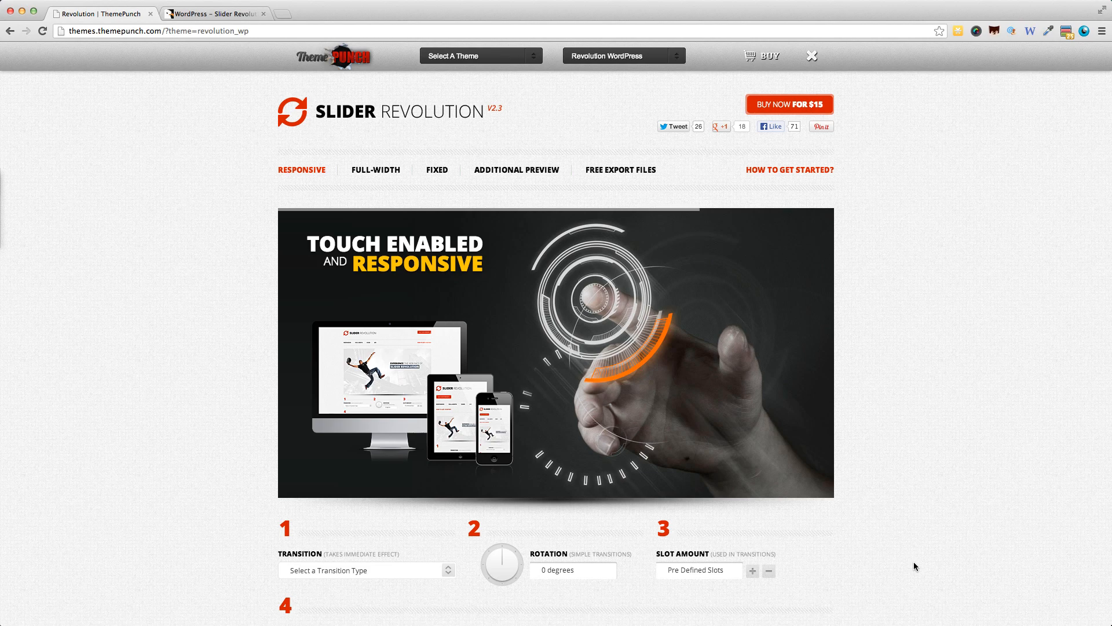
# Look over the Slider Revolution plugin's CodeCanyon page, including its licence price, feature description and buyer ratings.
pyautogui.click(210, 14)
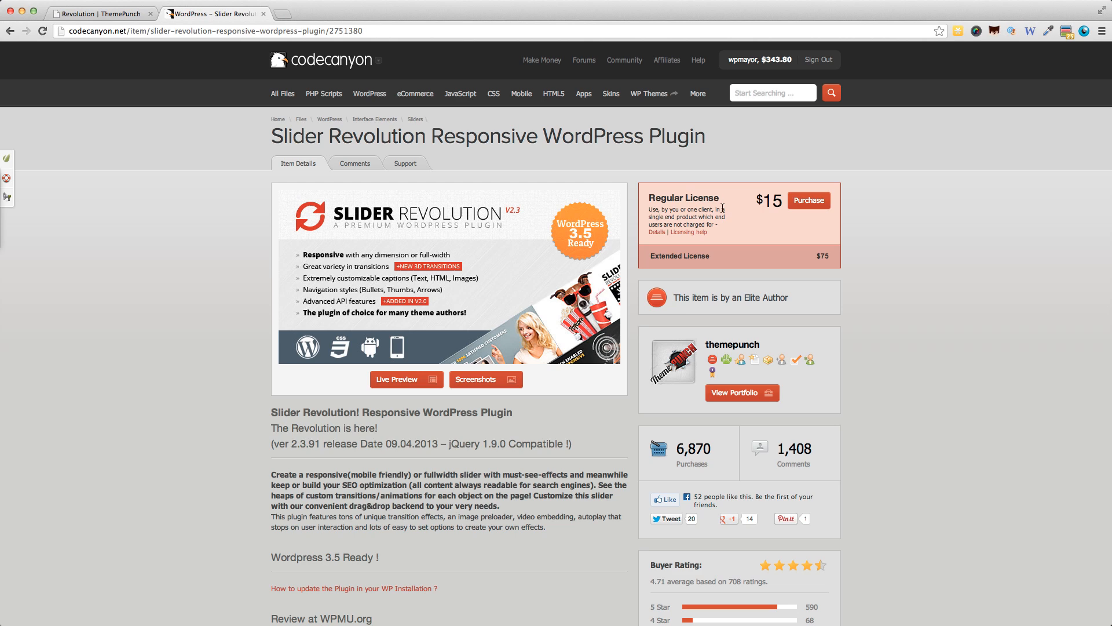
pyautogui.scroll(-5, 774, 313)
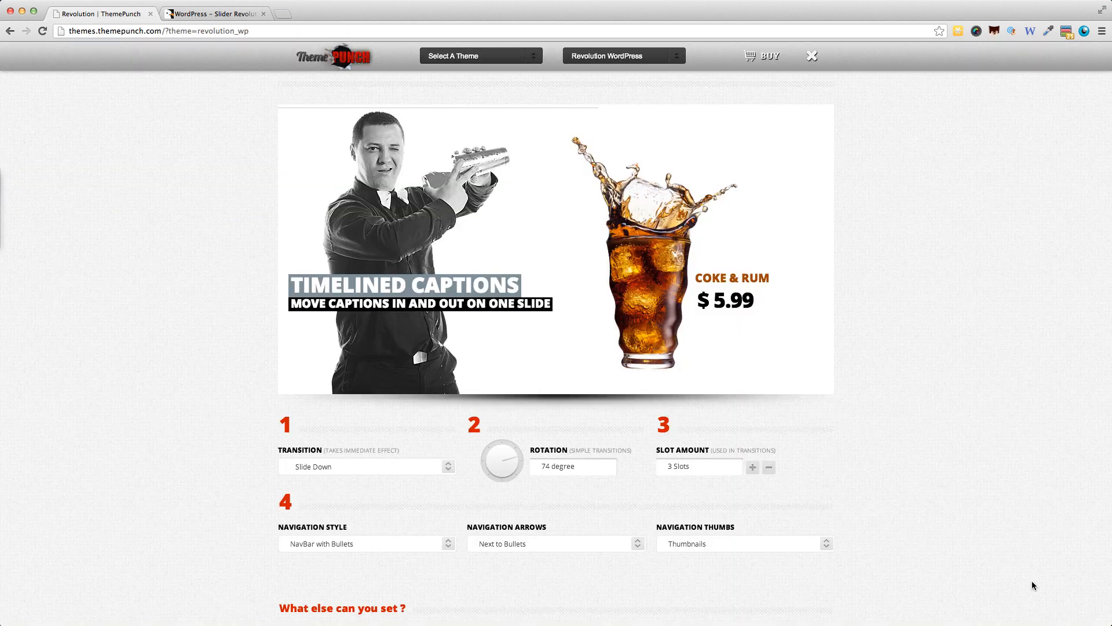
pyautogui.scroll(2, 1031, 581)
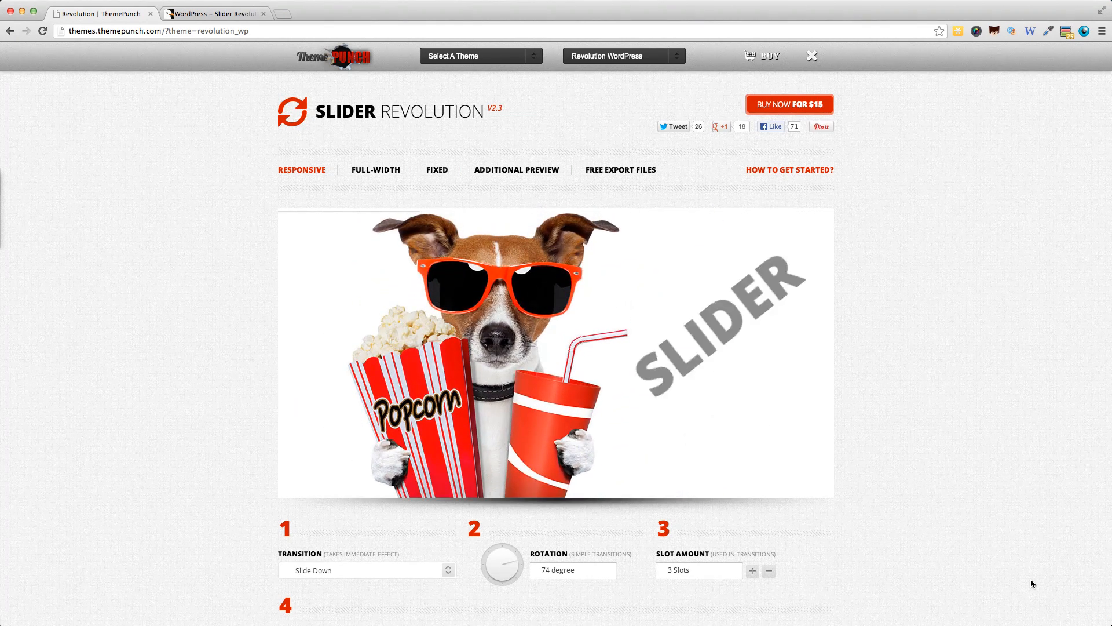
# Try Bullets as the responsive demo slider's navigation thumbs, preview the navigation bar on the slide, and switch back to Thumbnails.
pyautogui.scroll(-3, 975, 572)
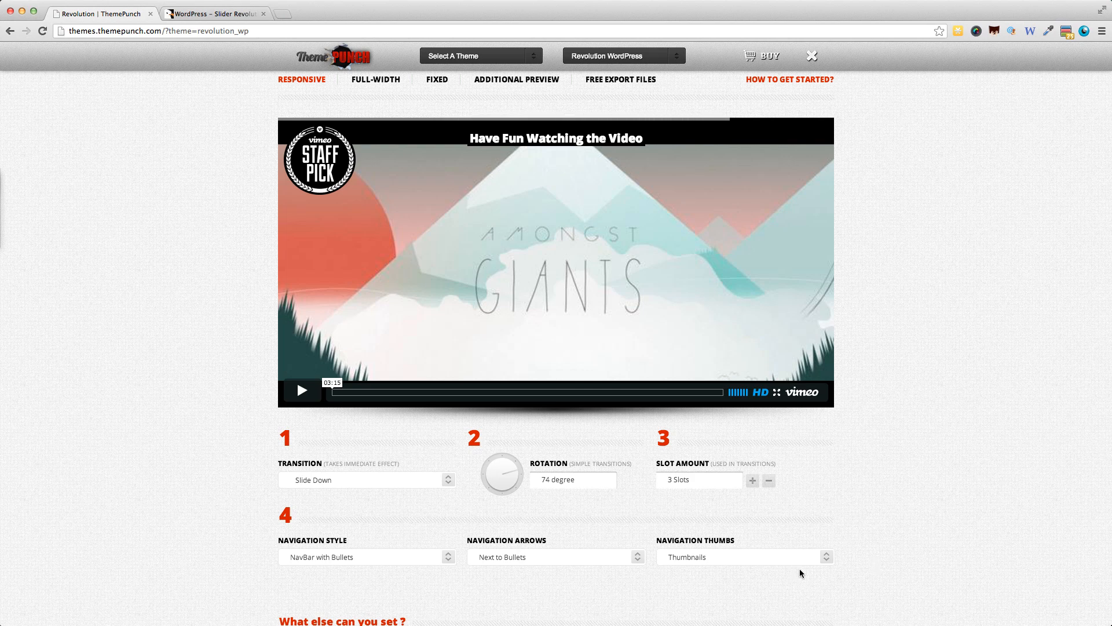
pyautogui.scroll(-2, 867, 521)
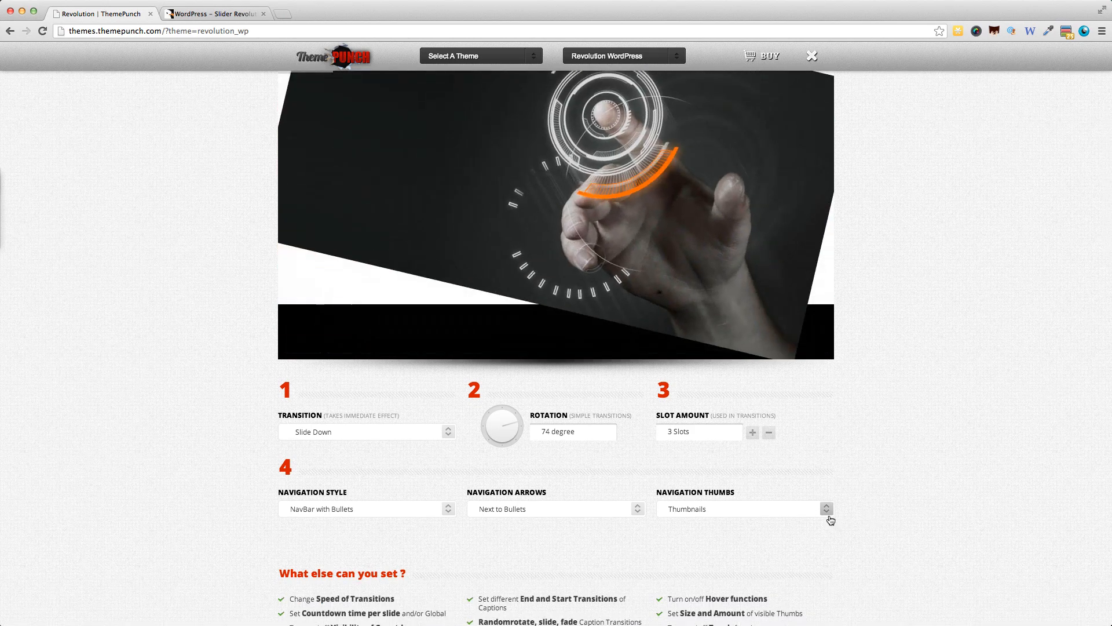
pyautogui.click(828, 512)
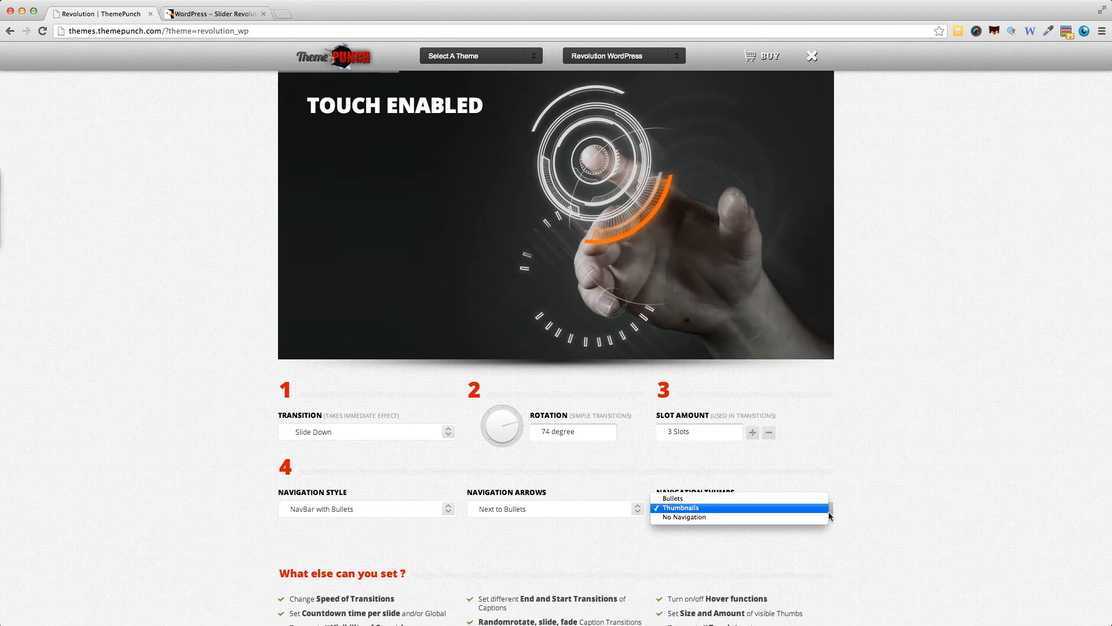
pyautogui.click(707, 499)
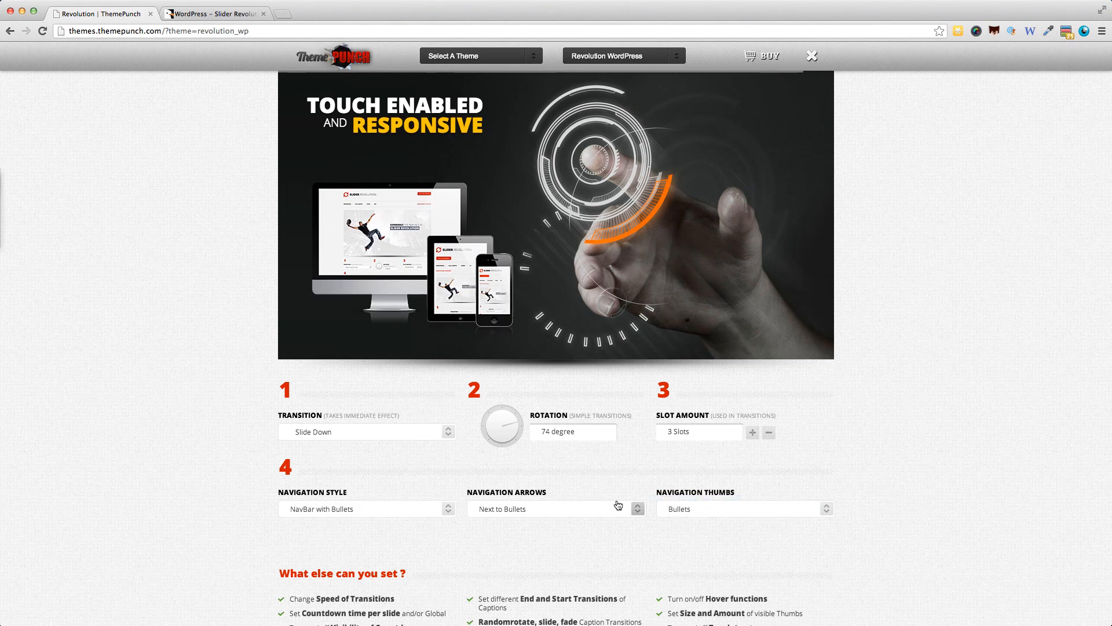
pyautogui.moveTo(545, 328)
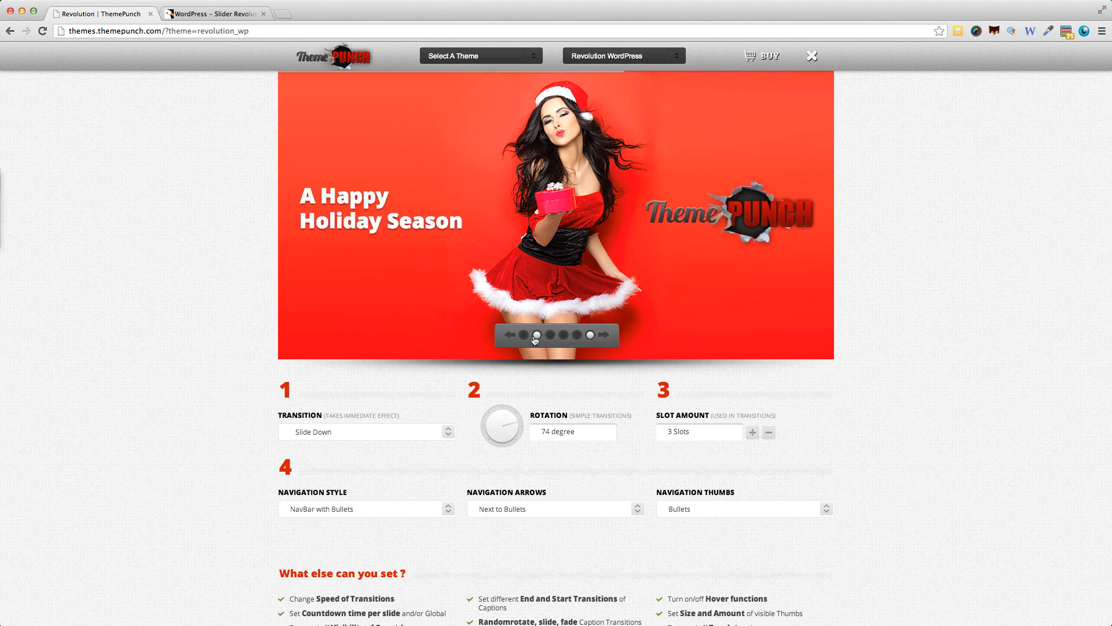
pyautogui.click(694, 511)
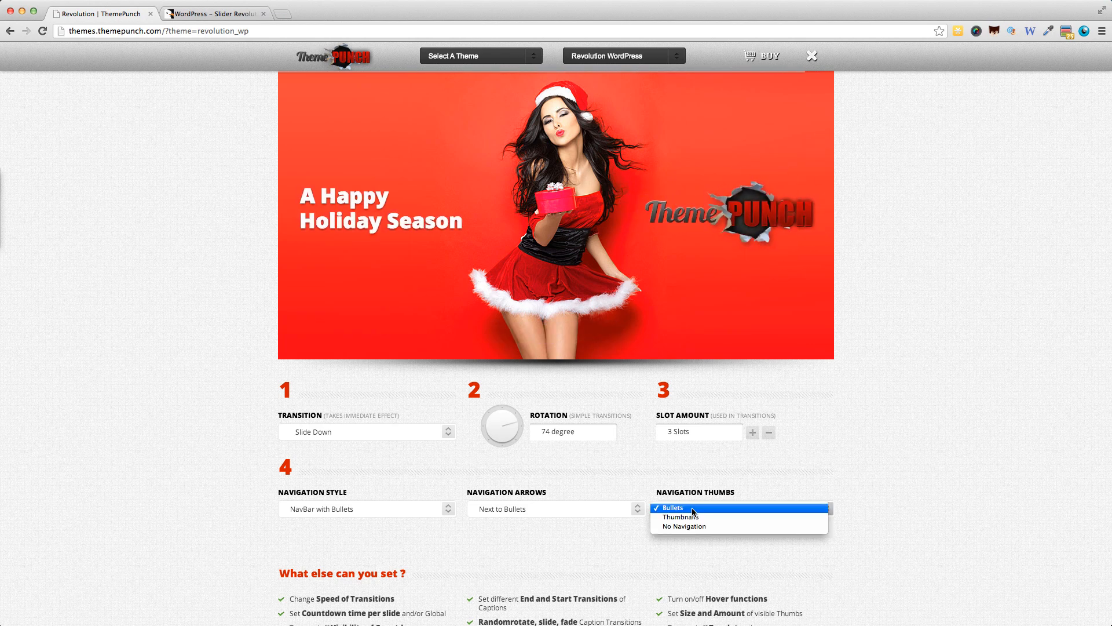
pyautogui.click(693, 517)
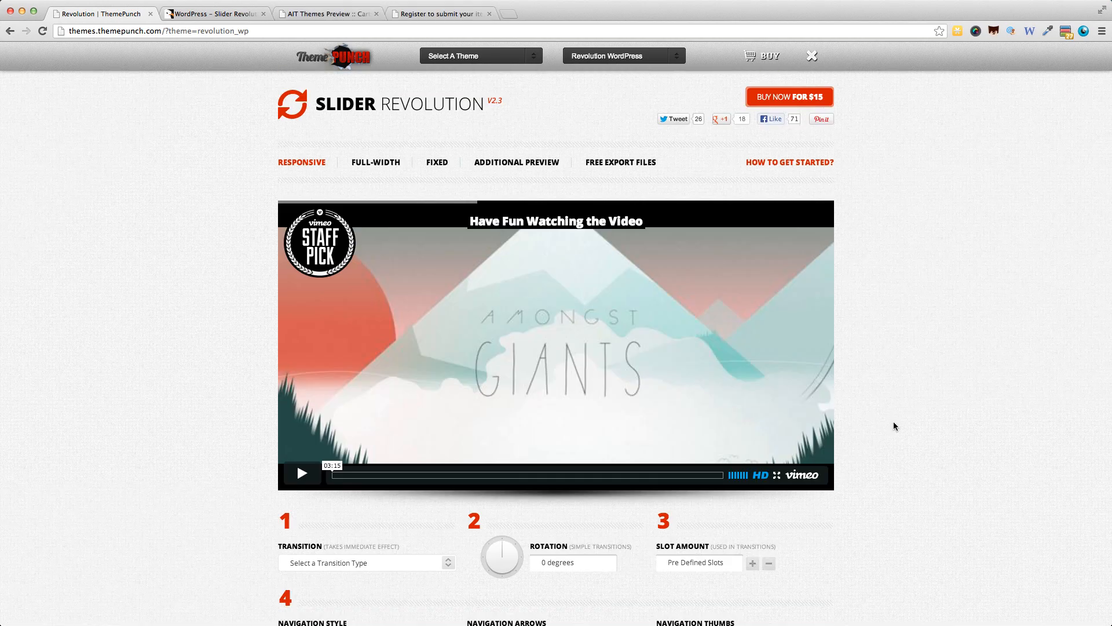
# Check the demo slider's responsiveness by narrowing and widening the browser window, and restore the window to full size.
pyautogui.moveTo(807, 389)
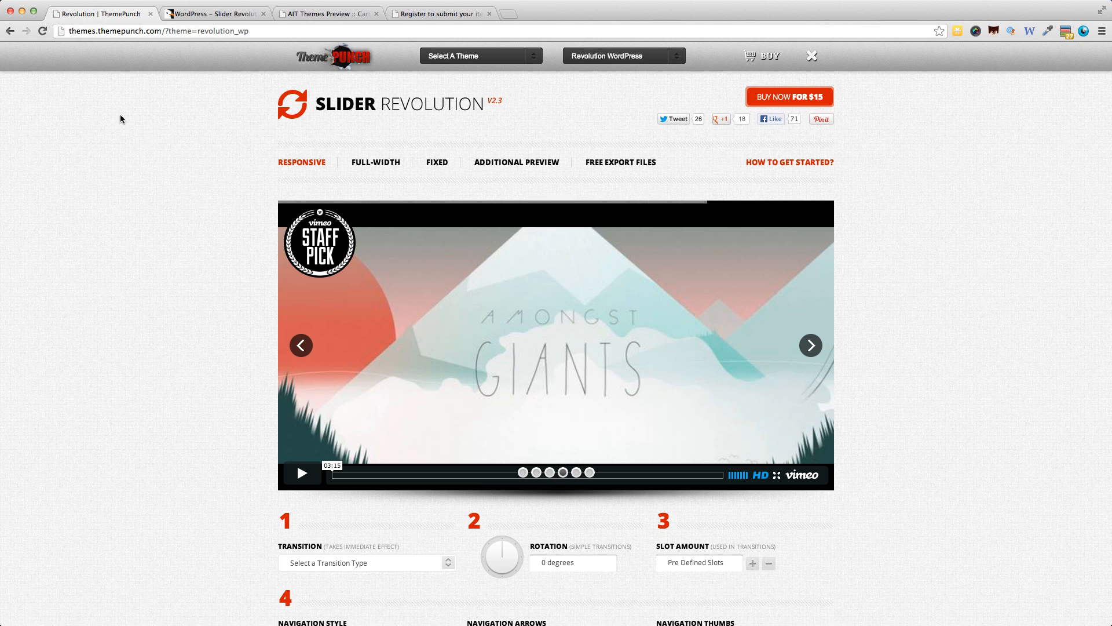
pyautogui.moveTo(3, 7); pyautogui.dragTo(690, 192)
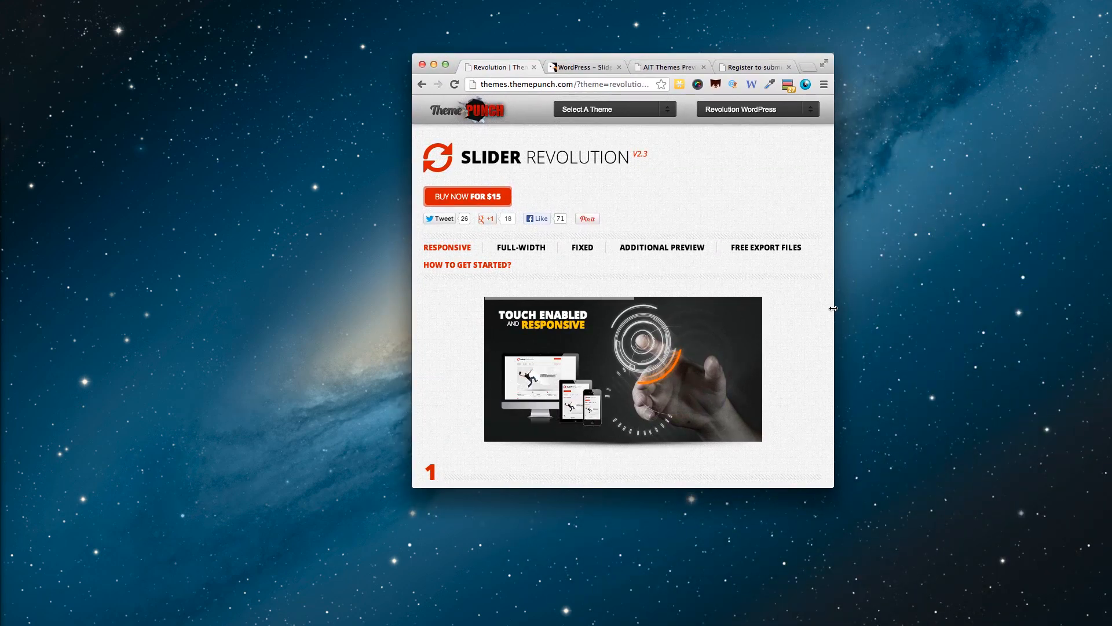
pyautogui.moveTo(833, 307); pyautogui.dragTo(656, 304)
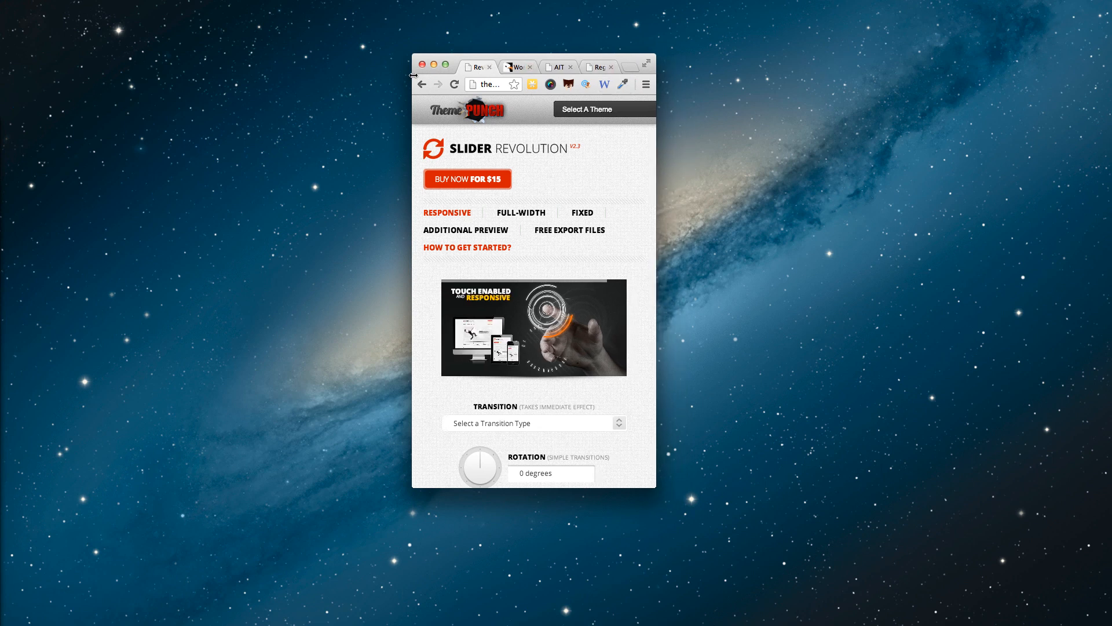
pyautogui.moveTo(413, 75); pyautogui.dragTo(200, 81)
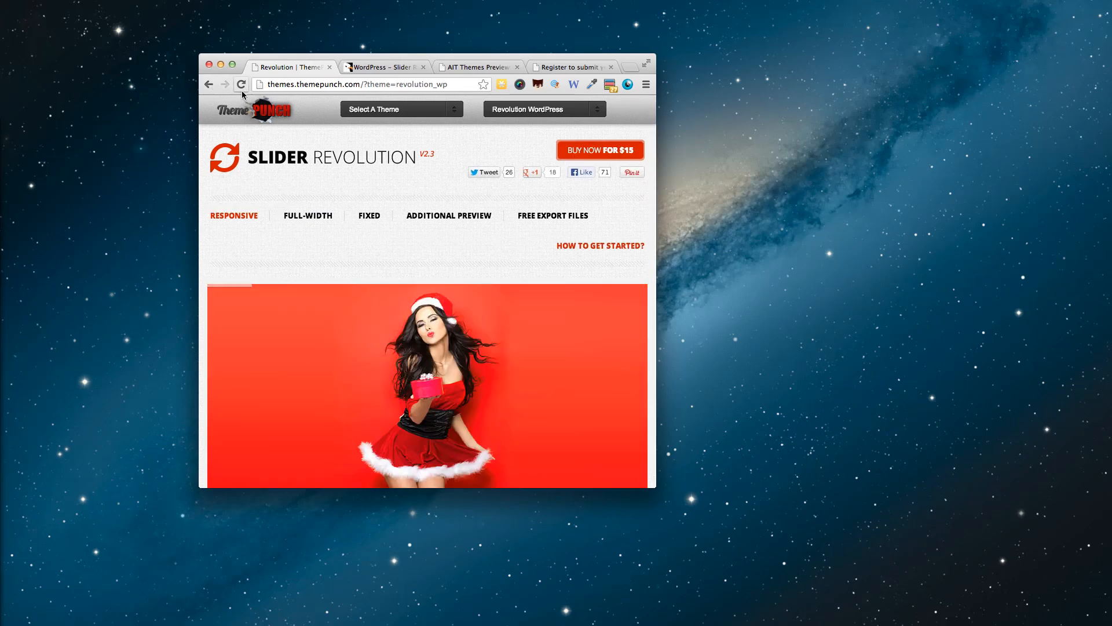
pyautogui.press('ctrl+alt+super+m')
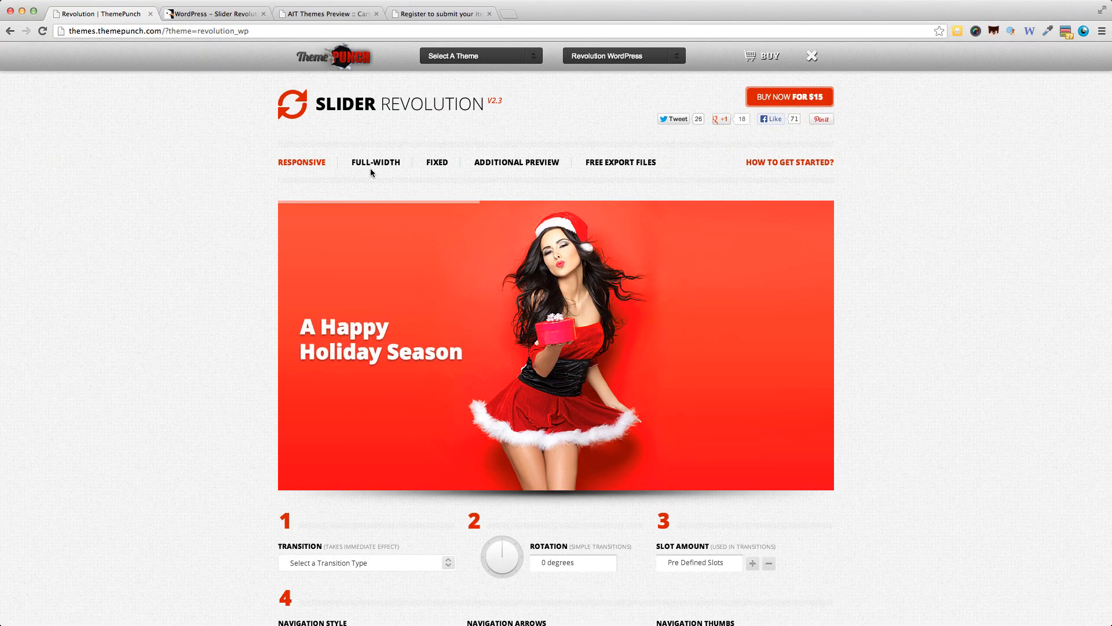
# View the Slider Revolution demo in its full-width version and in its fixed version.
pyautogui.click(373, 170)
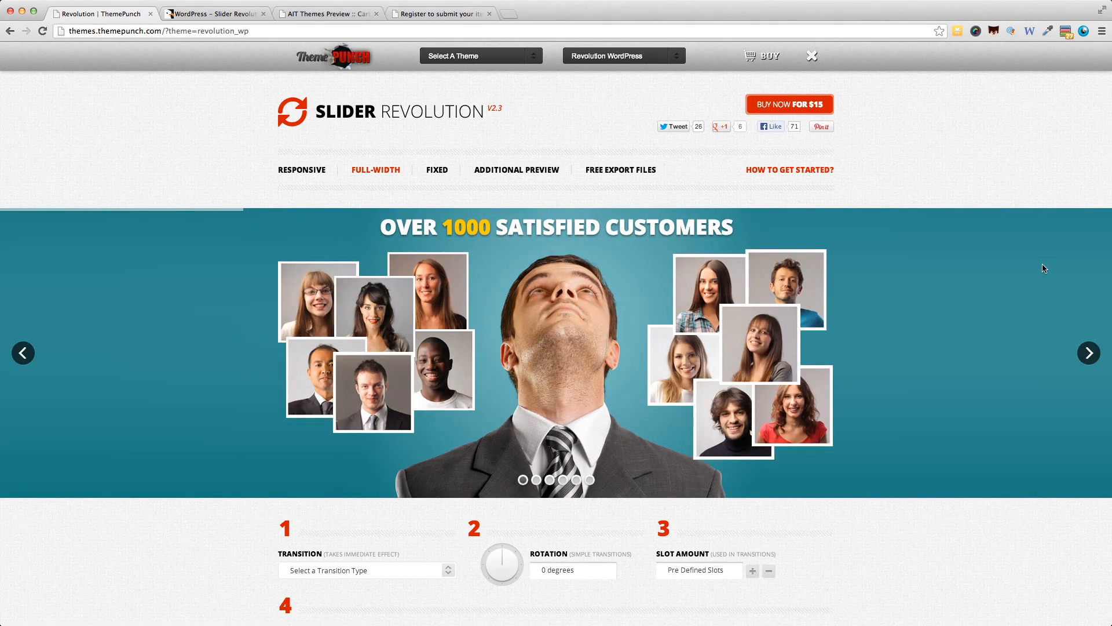
pyautogui.click(437, 170)
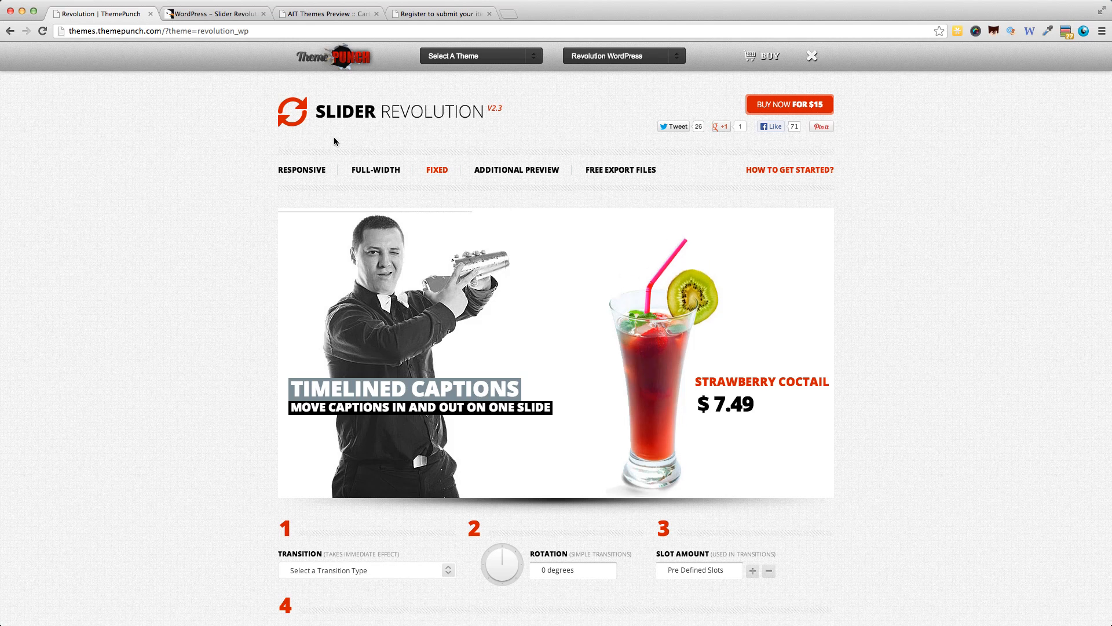
# View the AIT Cartoon theme preview and advance through the slides of its homepage slider.
pyautogui.click(310, 15)
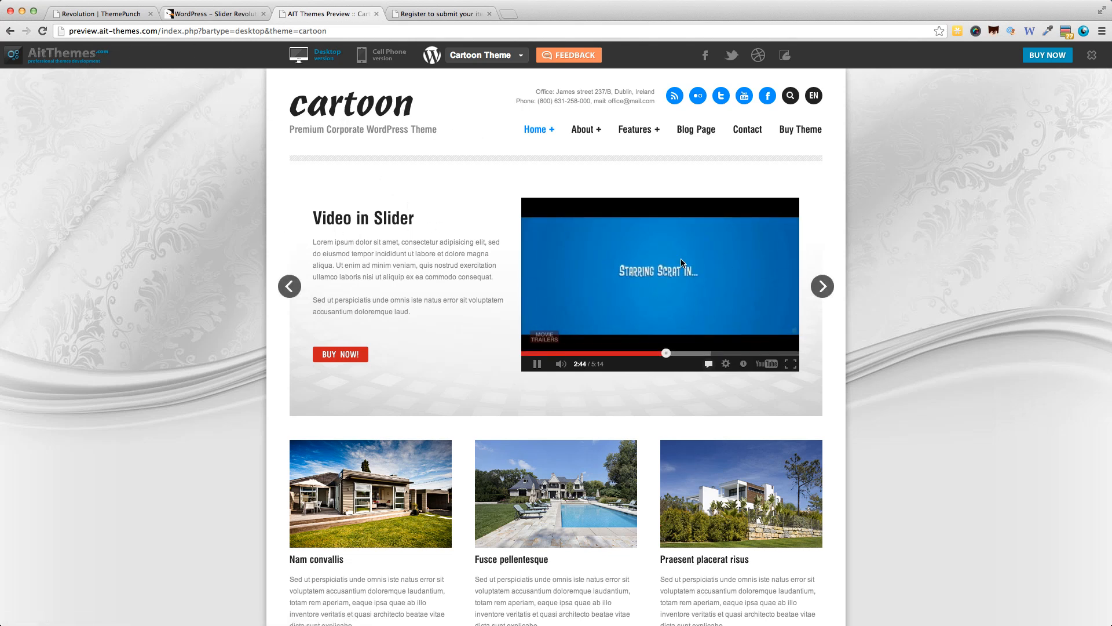
pyautogui.click(822, 289)
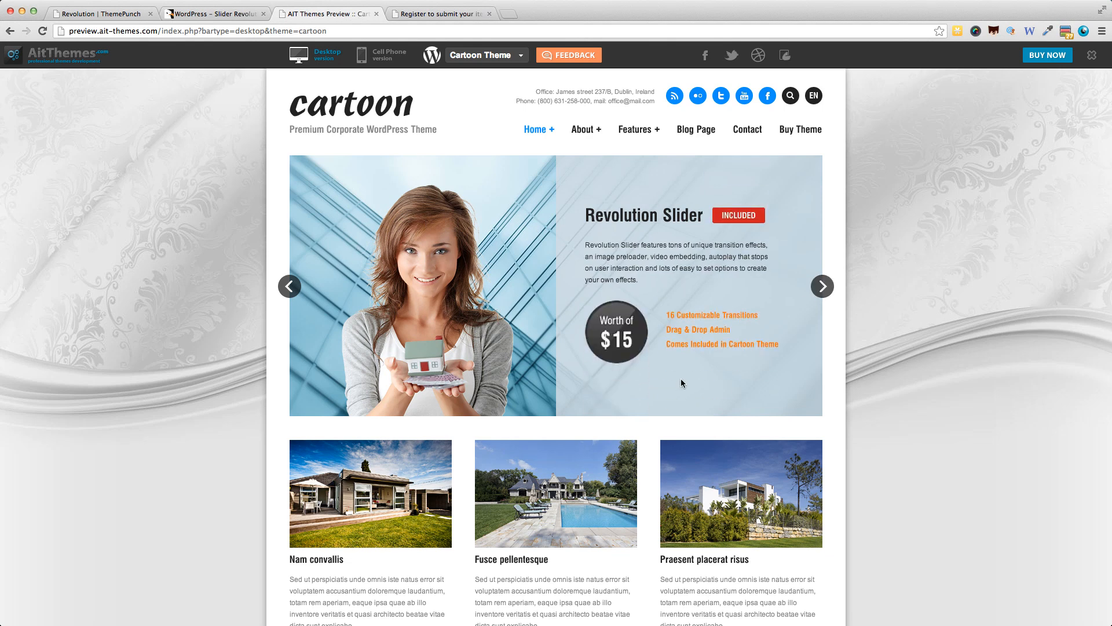
pyautogui.click(821, 287)
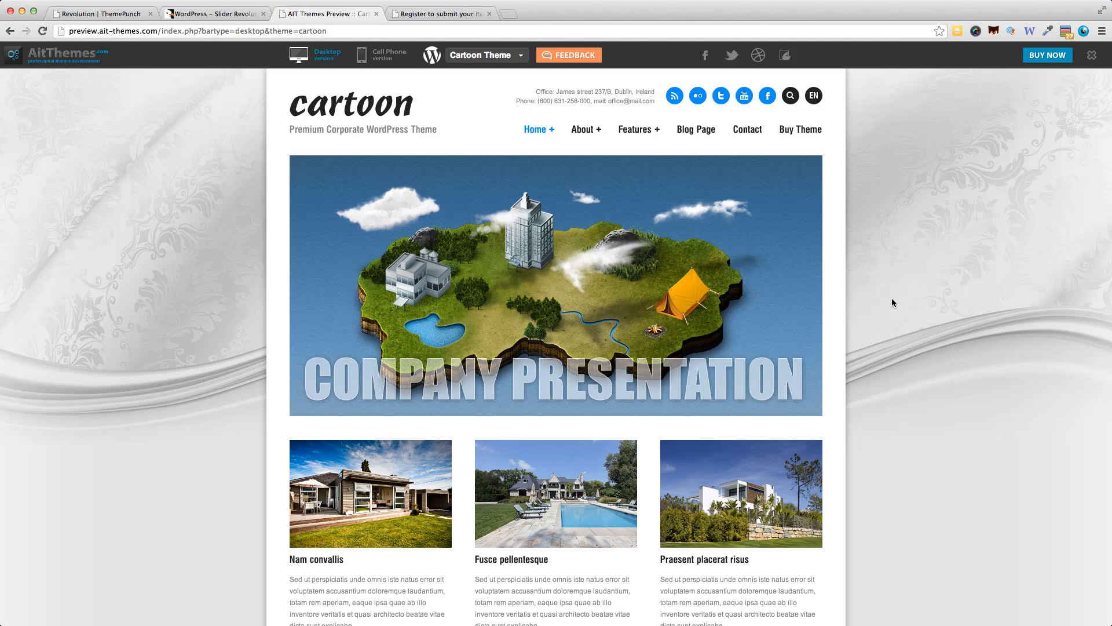
# View the Directory theme's slider, play the video embedded in its video slide, and advance past that slide.
pyautogui.click(414, 14)
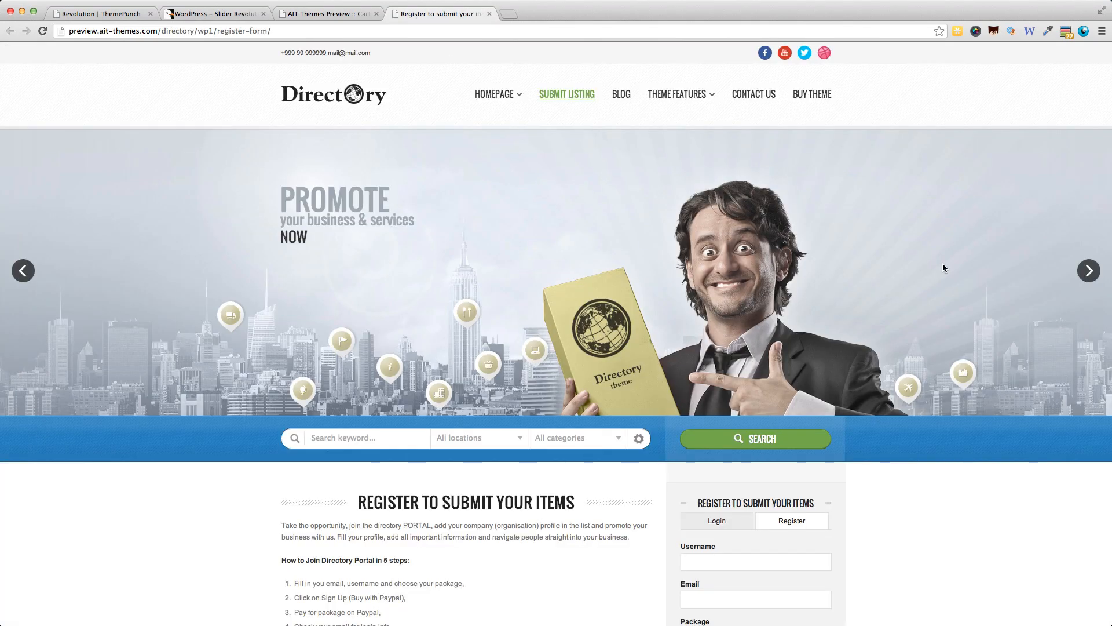
pyautogui.click(1088, 276)
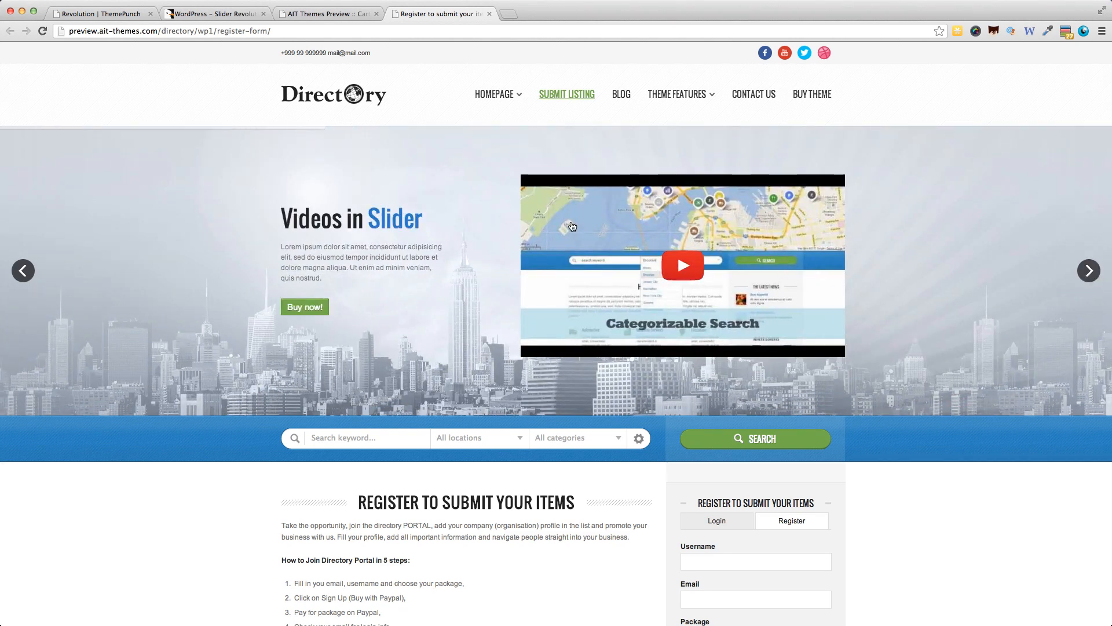
pyautogui.click(664, 310)
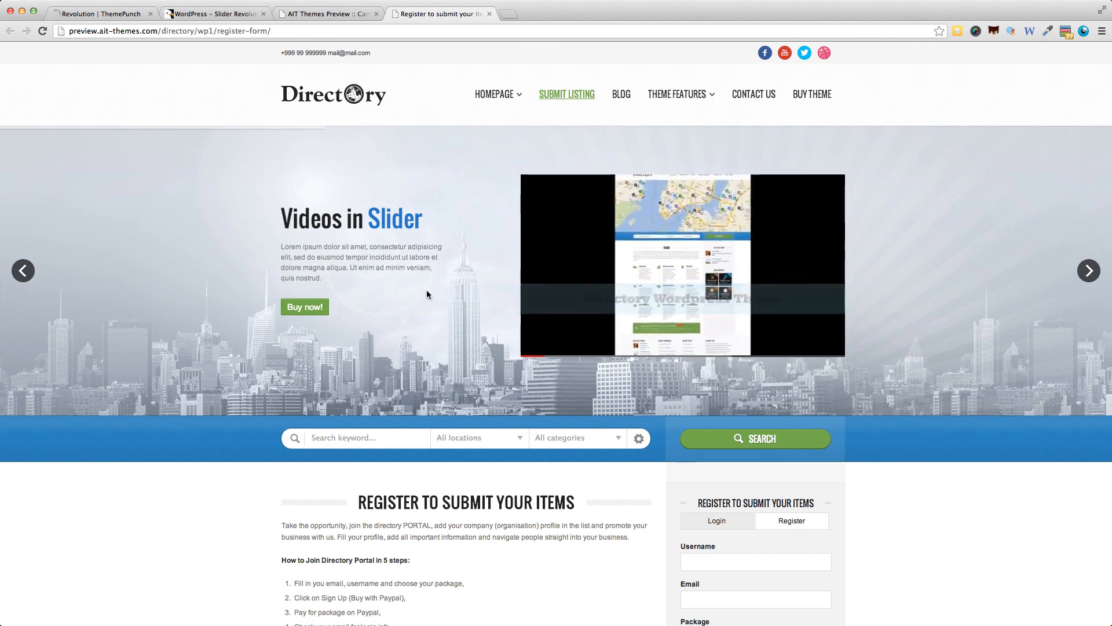
pyautogui.click(1087, 272)
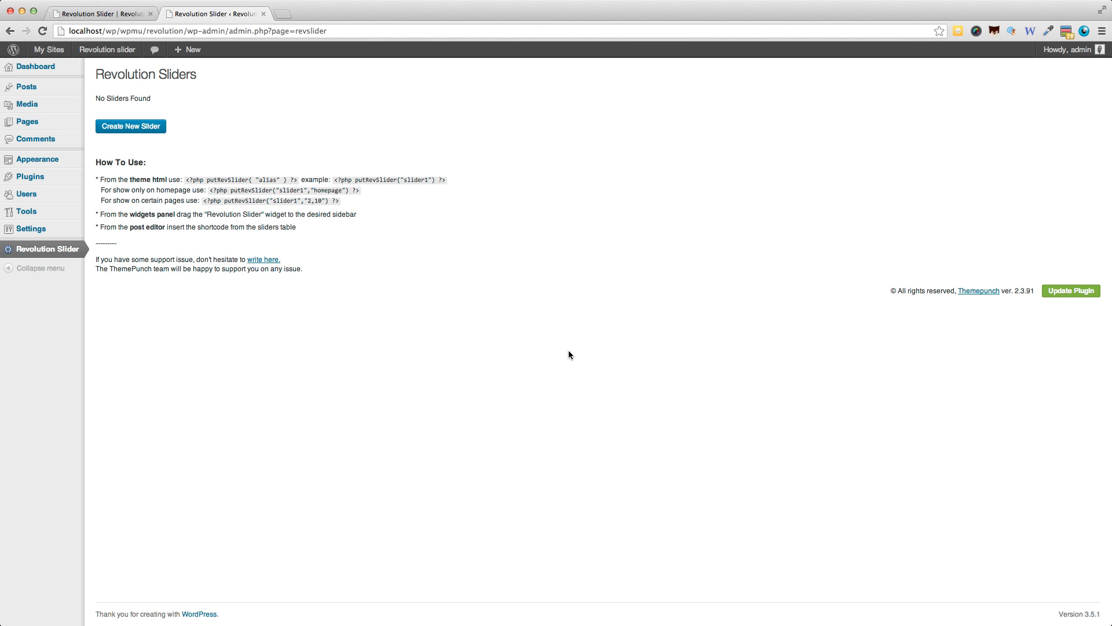
# View the empty Revolution Slider page on the local WordPress site and return to the plugin's admin page.
pyautogui.click(113, 12)
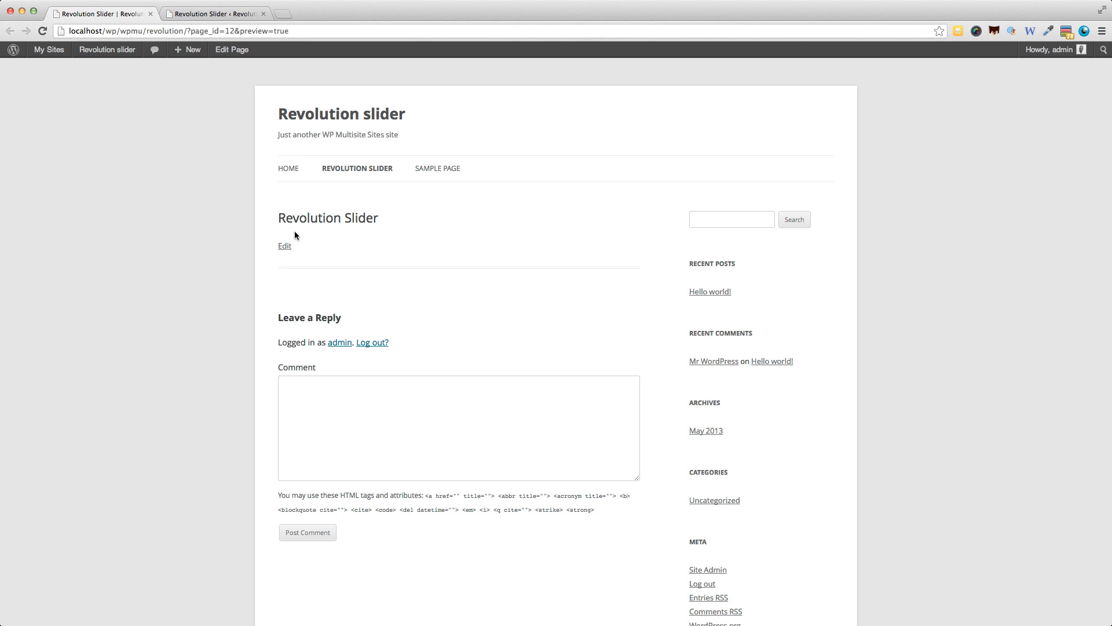
pyautogui.moveTo(201, 43)
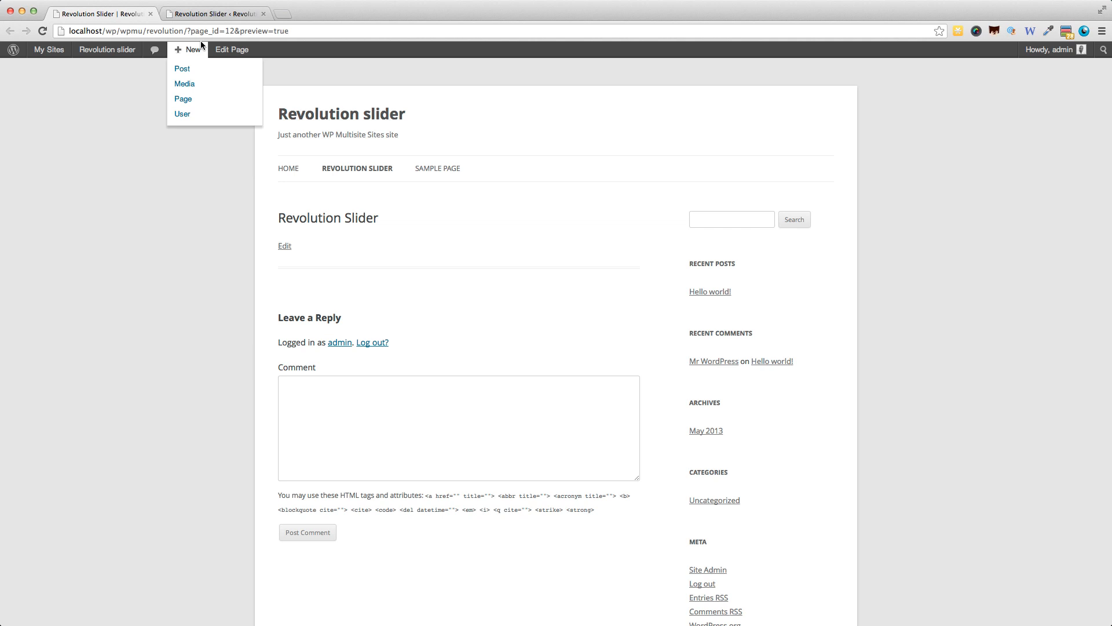
pyautogui.click(201, 14)
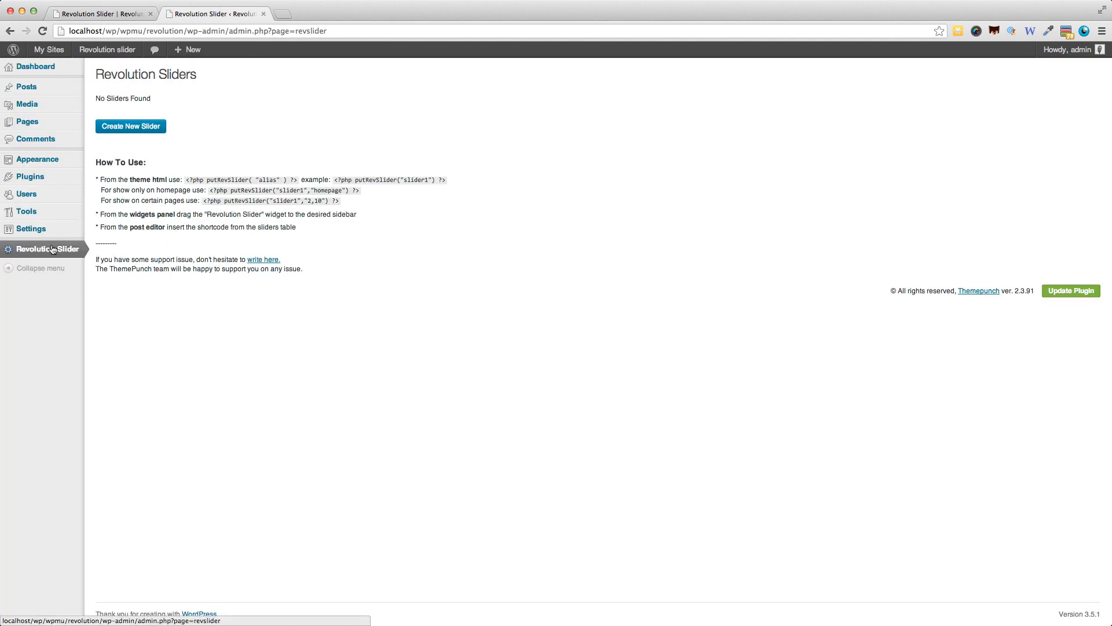
# Start a new slider with the title Slider1 and the alias slider1.
pyautogui.moveTo(63, 169)
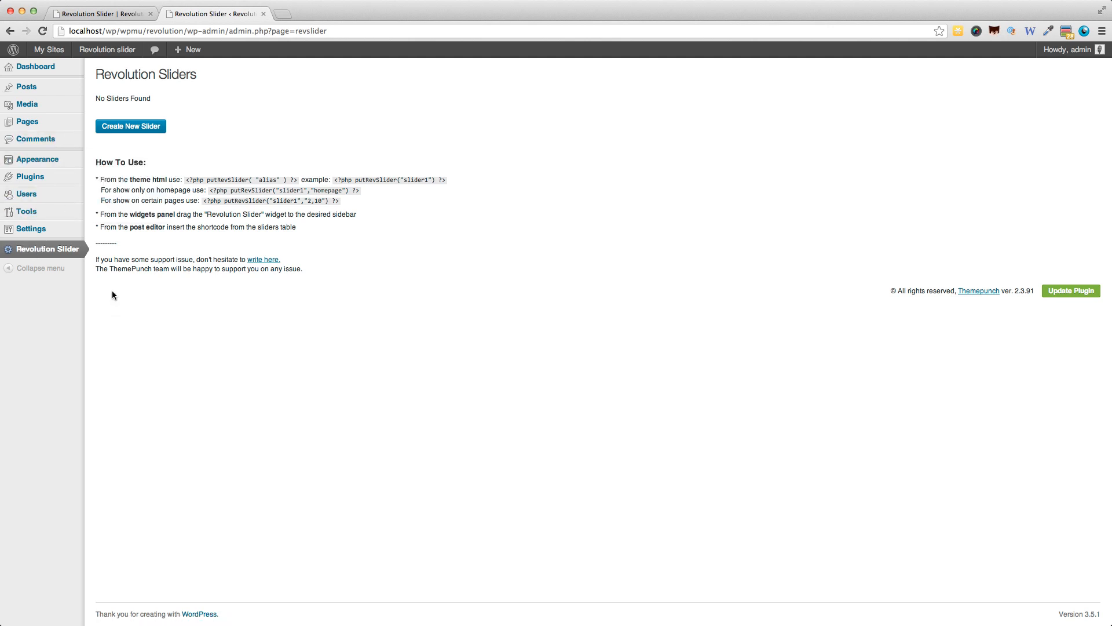
pyautogui.click(135, 130)
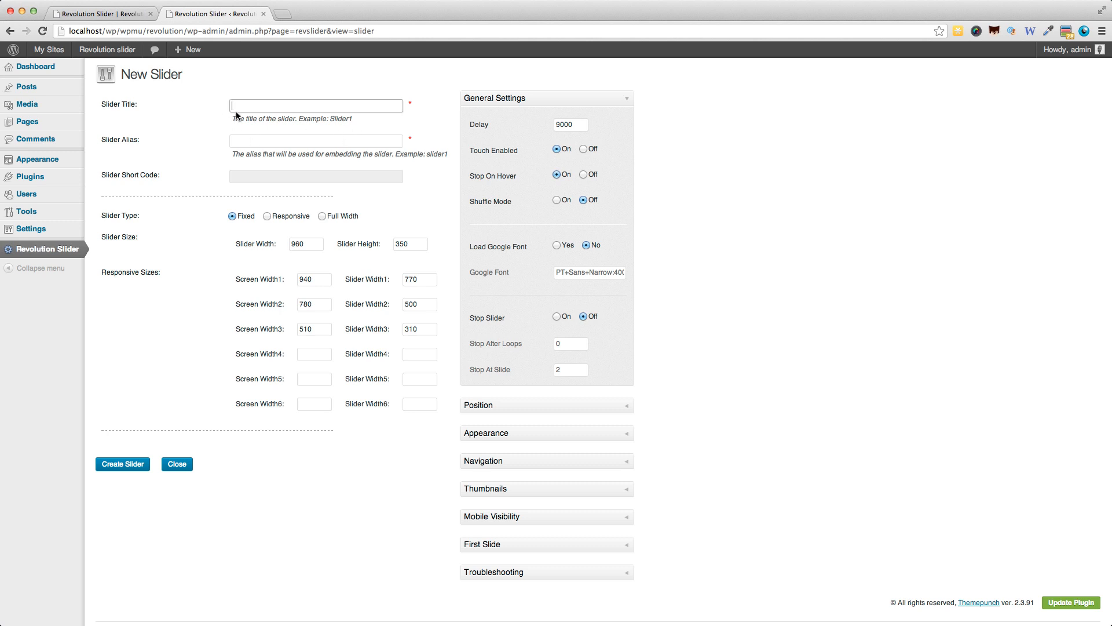
pyautogui.write('Slider1')
pyautogui.press('Tab')
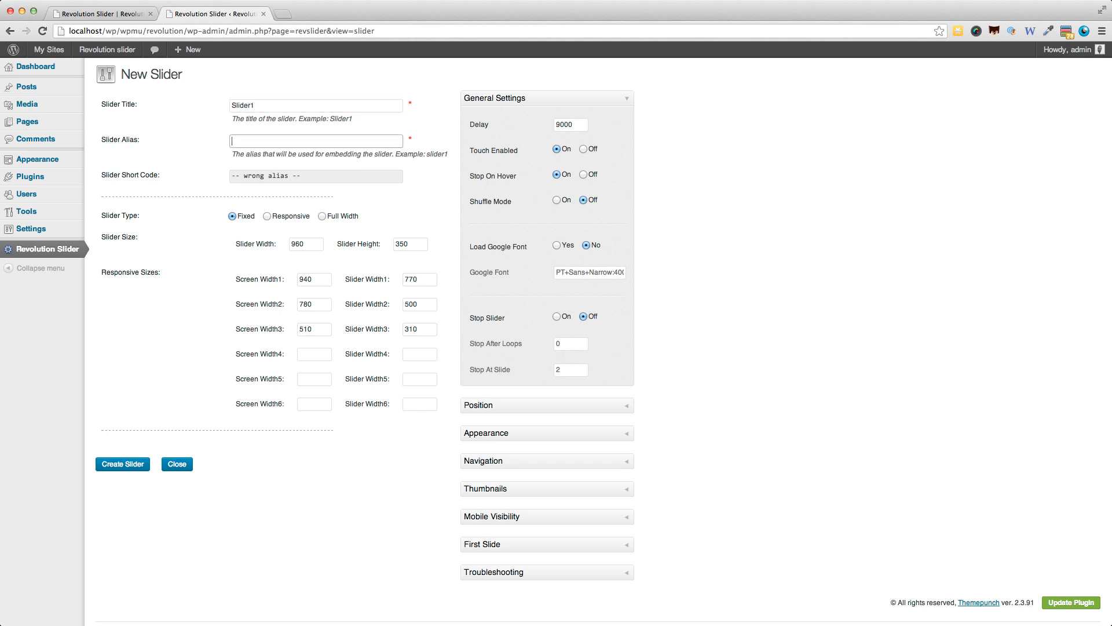
pyautogui.write('slider1')
# Copy the new slider's short code into the Revolution Slider page's content as [rev_slider slider1] and update the page.
pyautogui.moveTo(315, 176); pyautogui.dragTo(228, 178)
pyautogui.press('super+c')
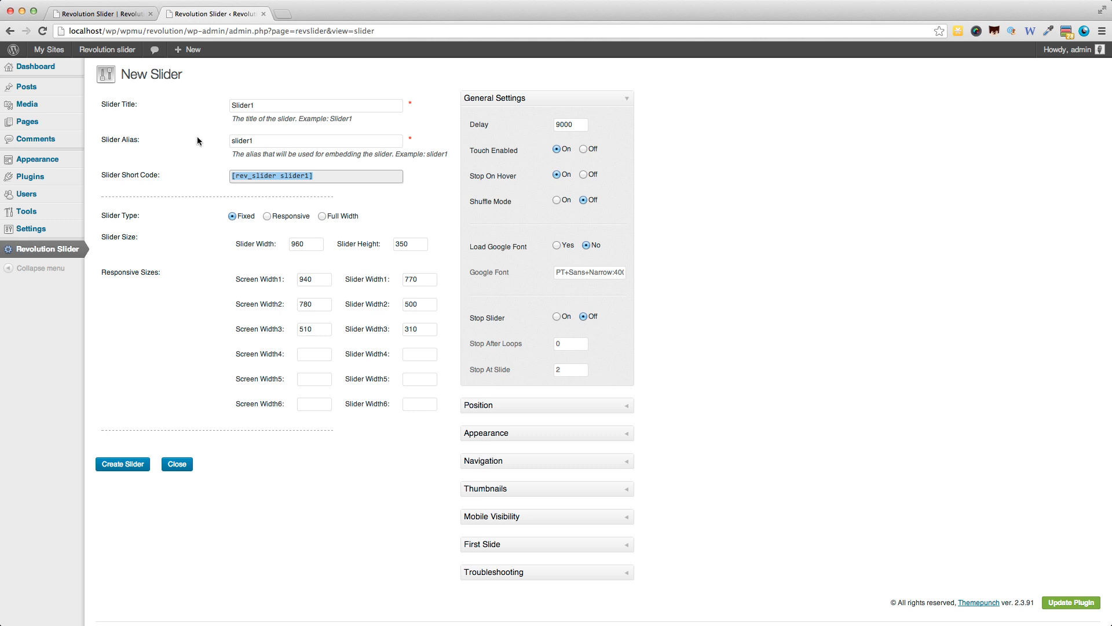
pyautogui.click(112, 15)
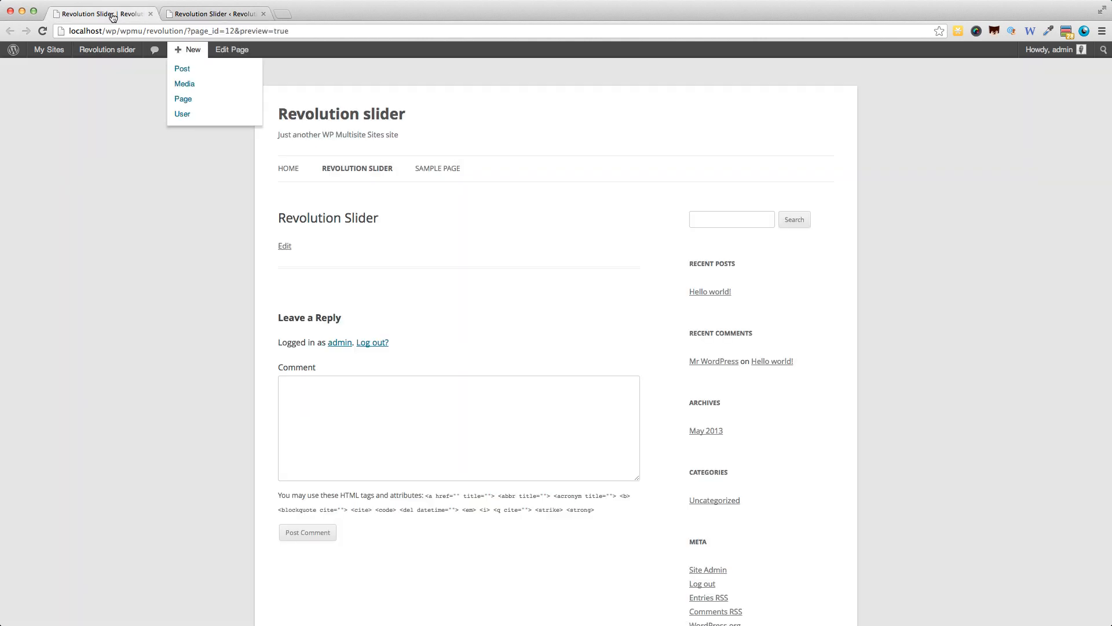
pyautogui.click(286, 249)
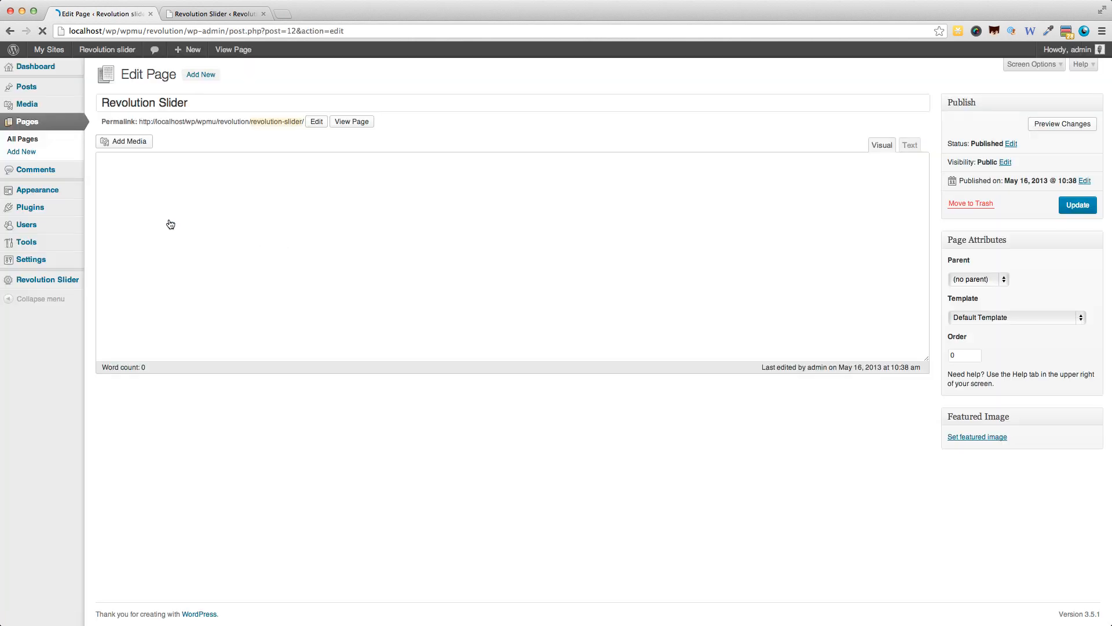
pyautogui.press('super+v')
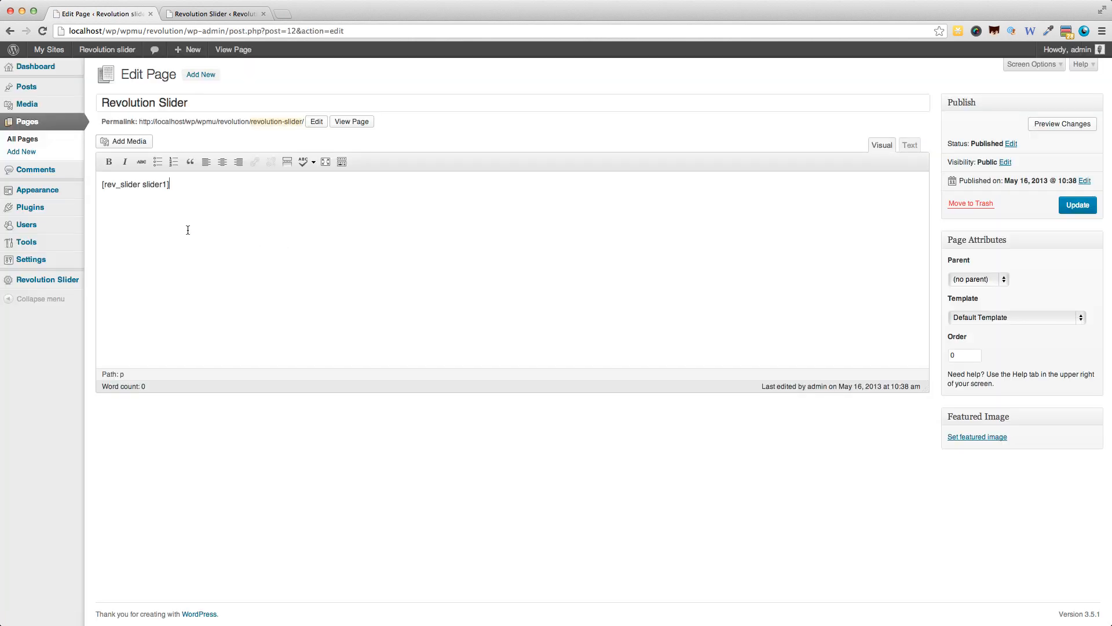
pyautogui.click(1076, 205)
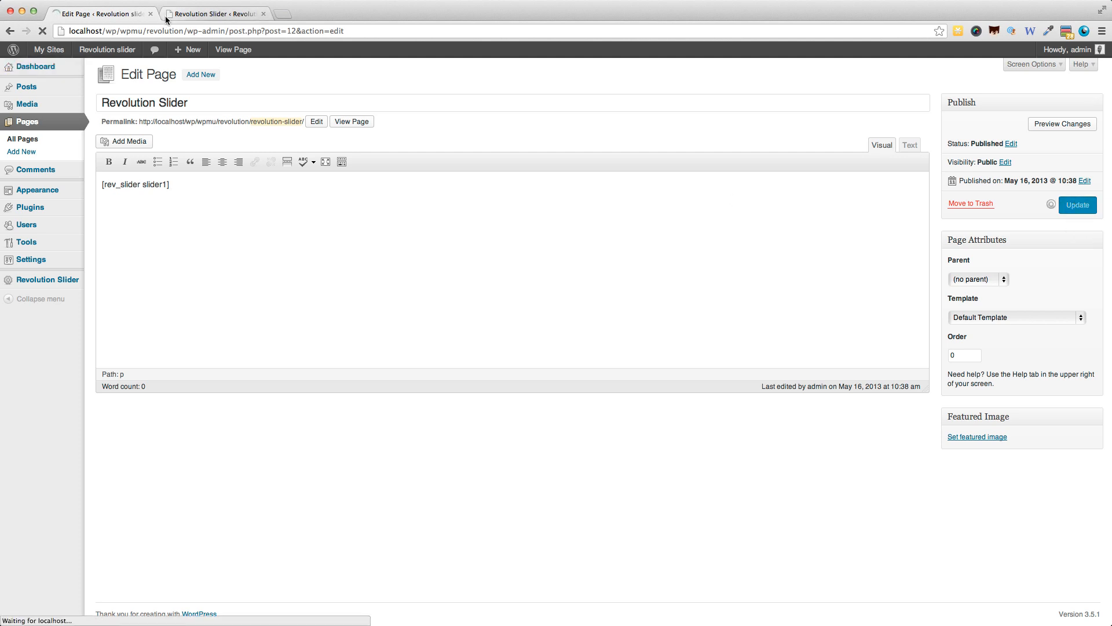
# Return to the new slider's settings in the plugin admin and set its slider type to Full Width.
pyautogui.click(191, 14)
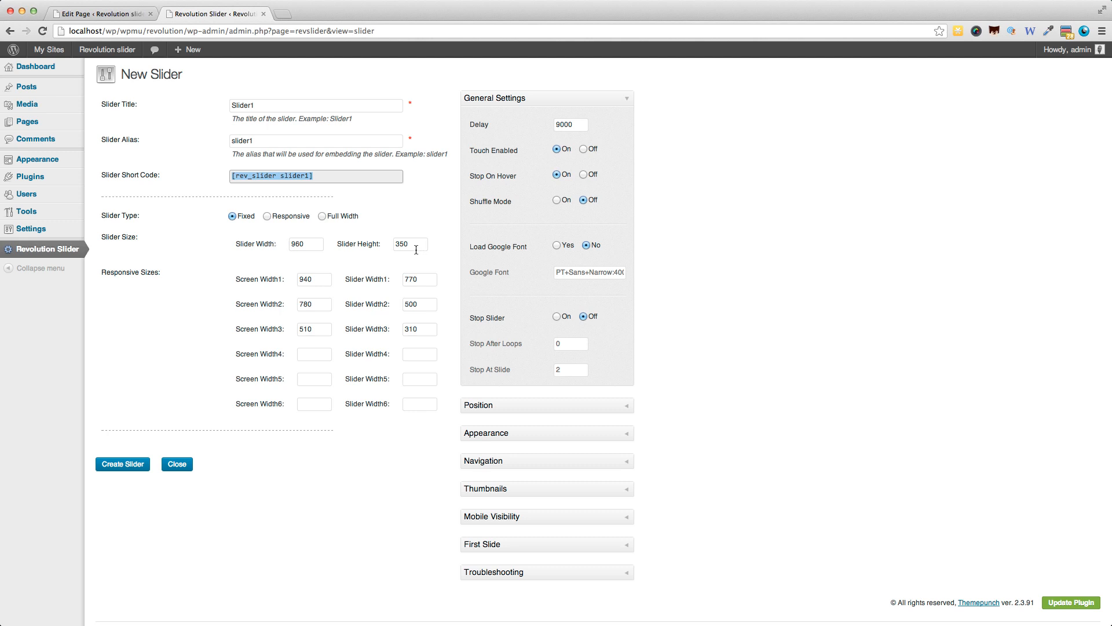
pyautogui.click(322, 217)
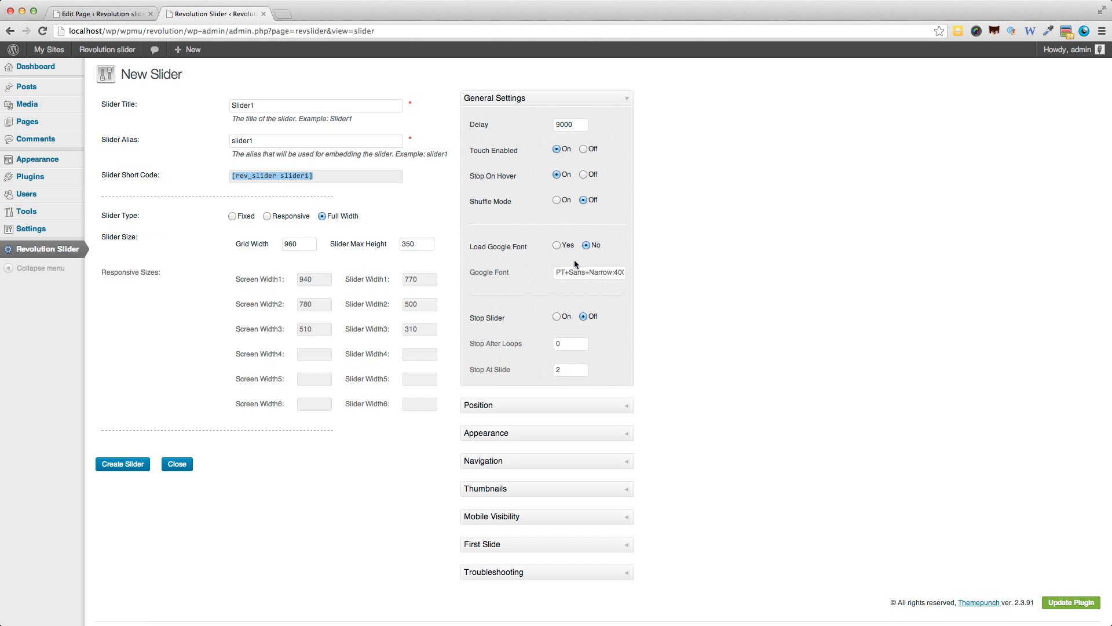
# Examine the new slider's Position, General Settings, Appearance and Navigation options.
pyautogui.click(596, 410)
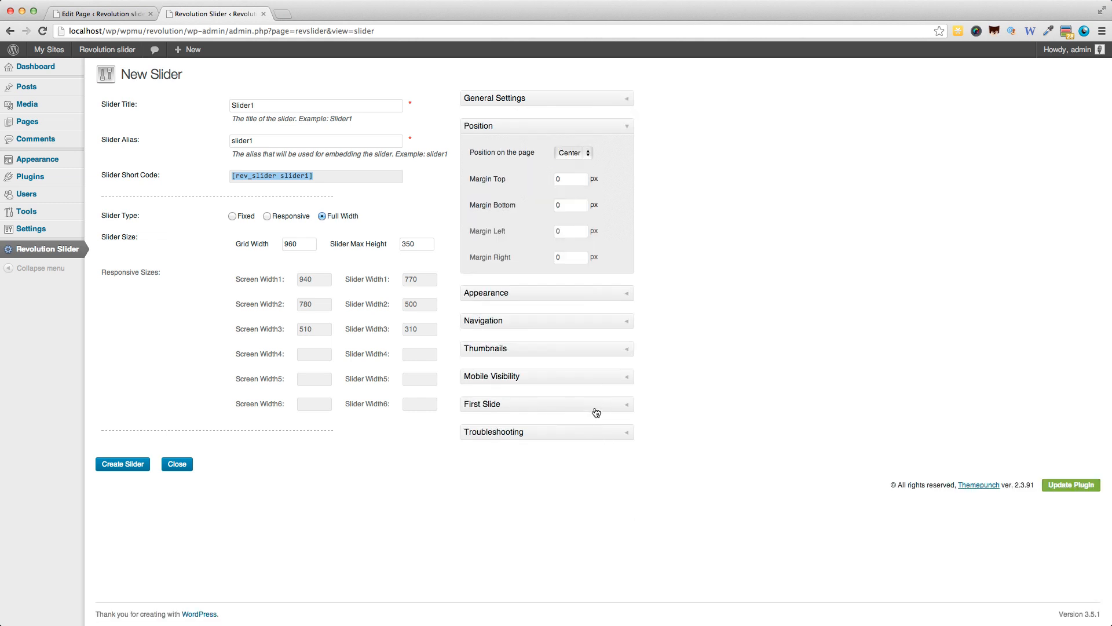
pyautogui.click(524, 107)
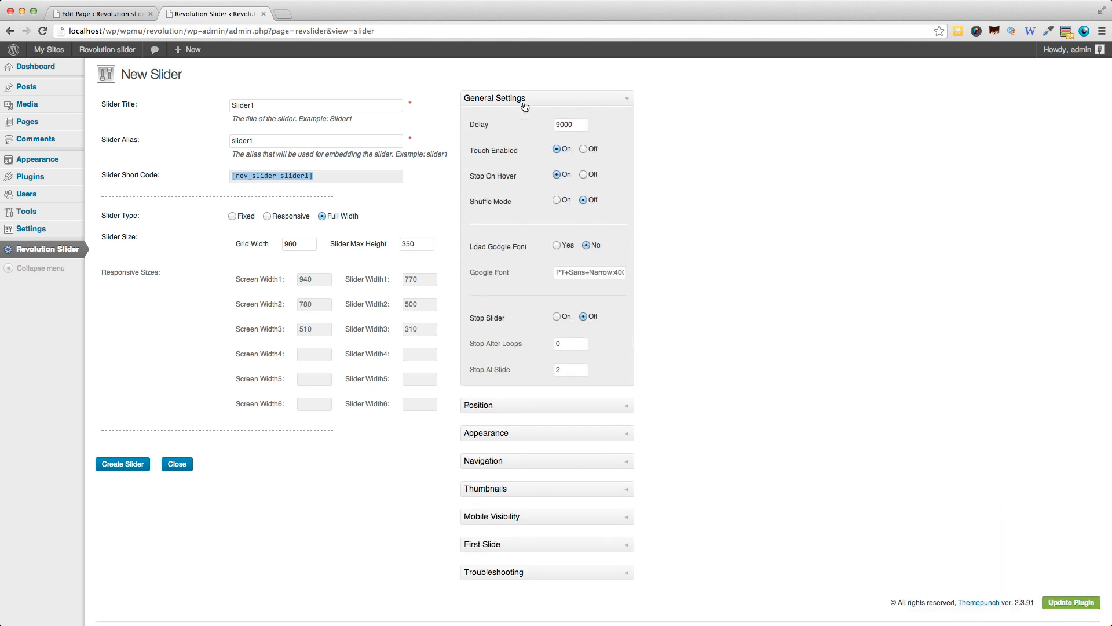
pyautogui.click(531, 441)
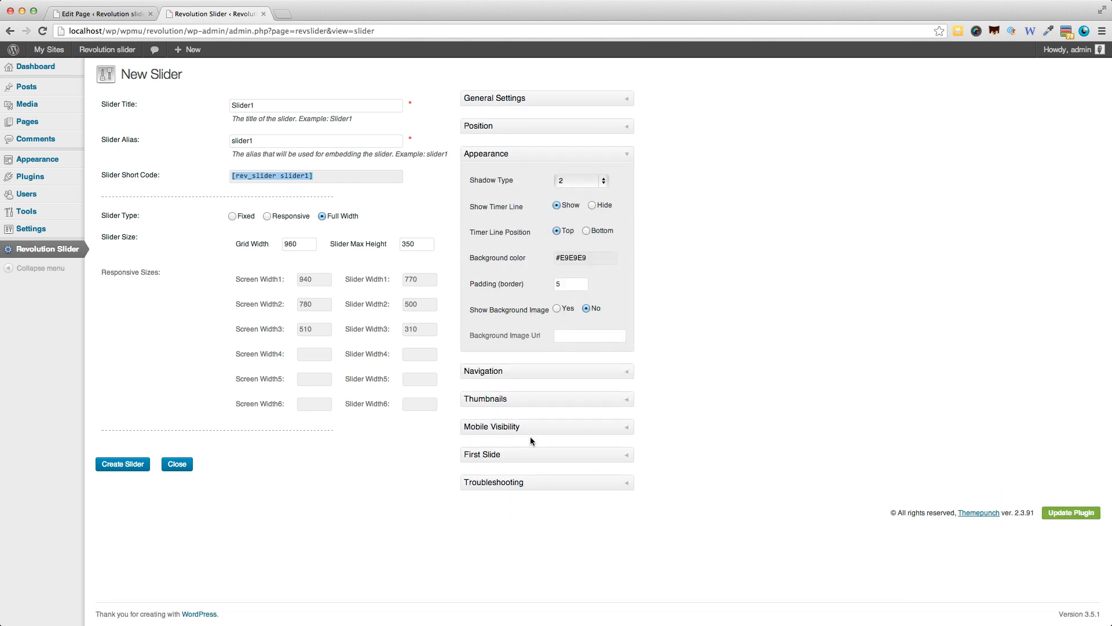
pyautogui.click(526, 378)
pyautogui.scroll(-5, 528, 443)
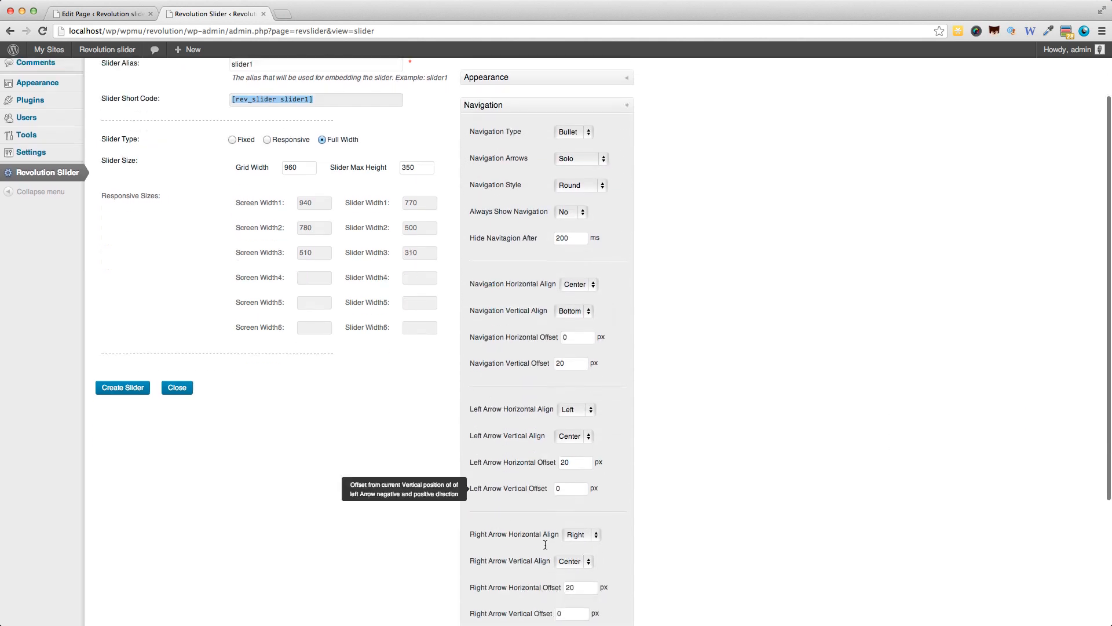
pyautogui.scroll(-3, 545, 548)
pyautogui.scroll(8, 544, 544)
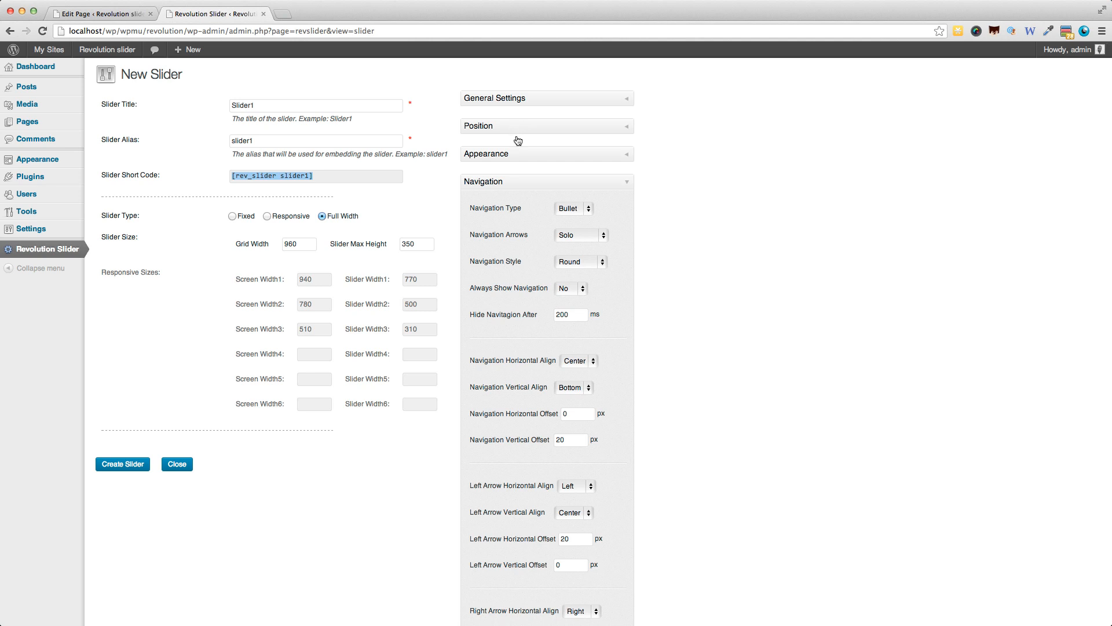
pyautogui.scroll(-1, 534, 169)
pyautogui.scroll(-5, 532, 172)
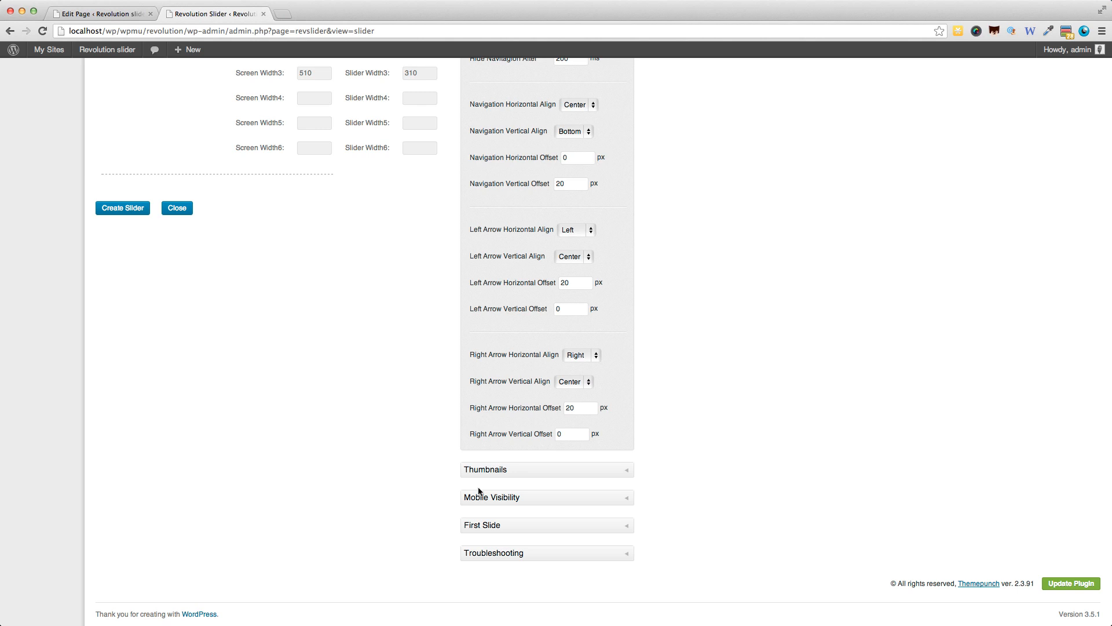
pyautogui.scroll(5, 497, 528)
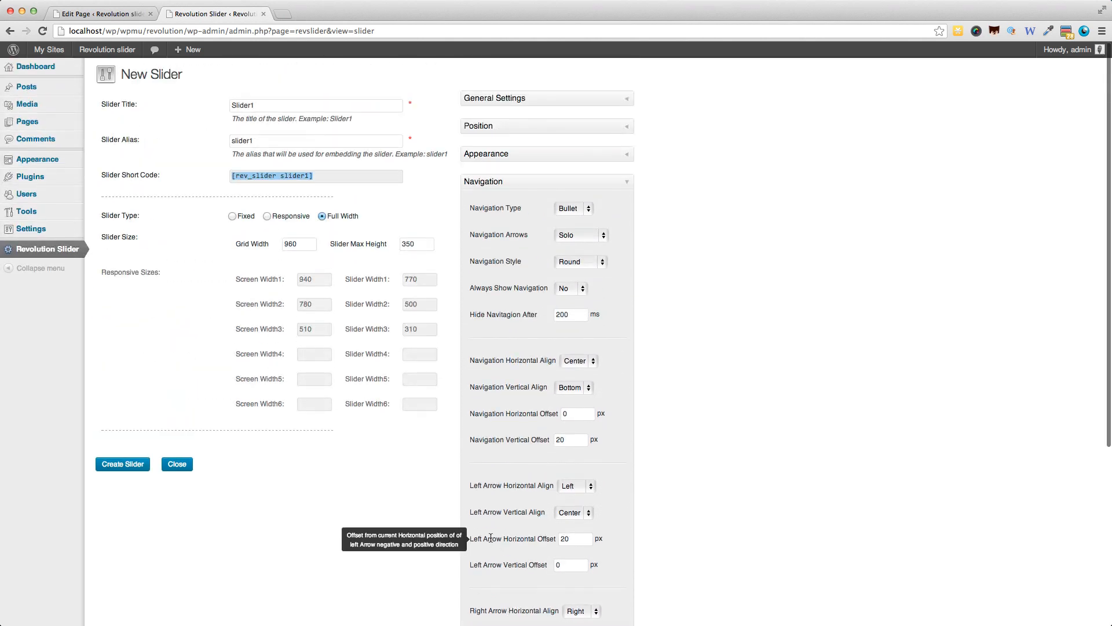
# Create the slider and add a first slide to it with the image 15.jpg from the media library.
pyautogui.click(487, 182)
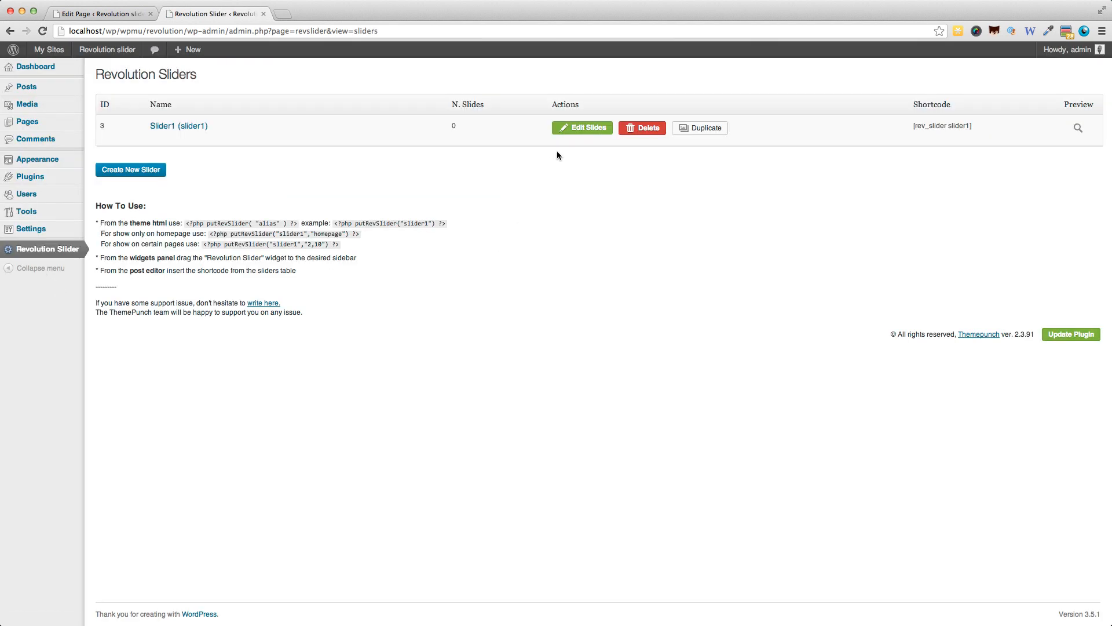
pyautogui.click(580, 128)
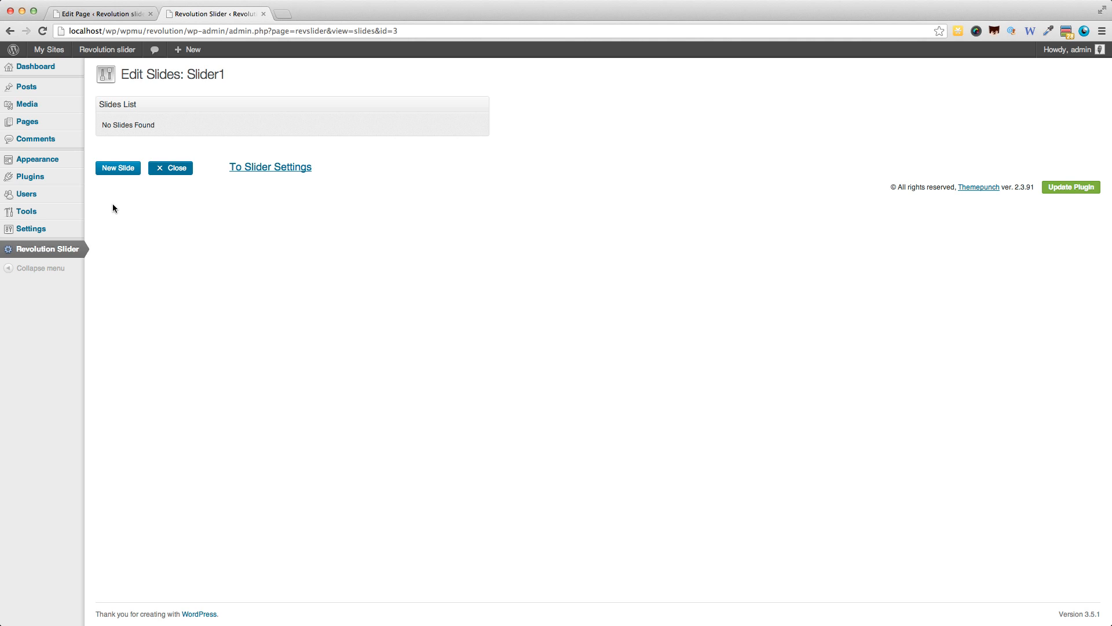
pyautogui.click(115, 172)
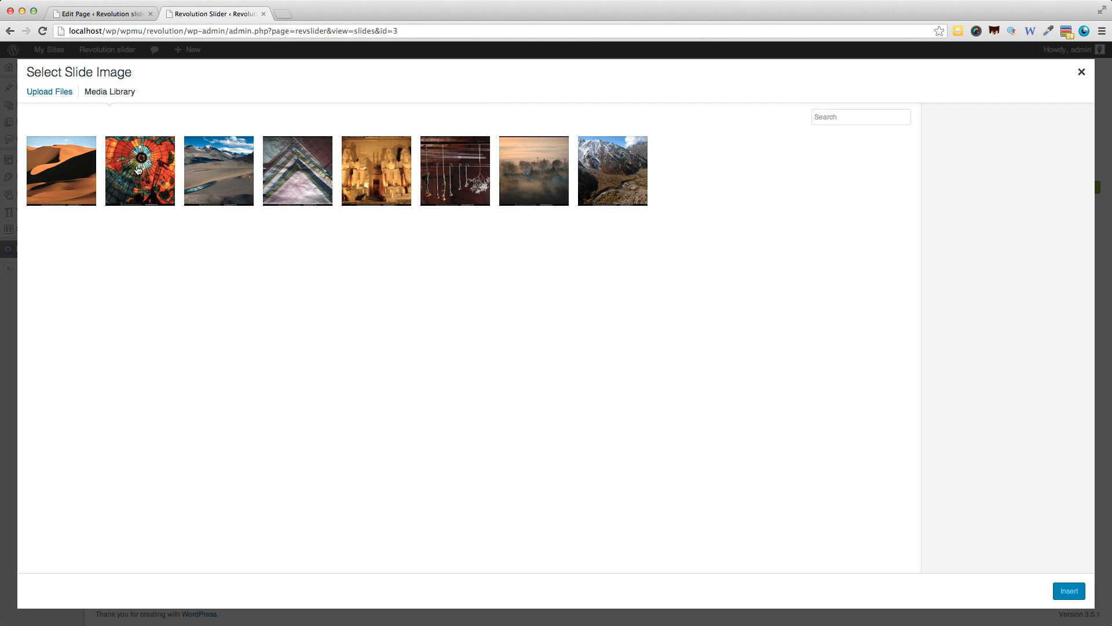
pyautogui.click(139, 169)
pyautogui.click(375, 172)
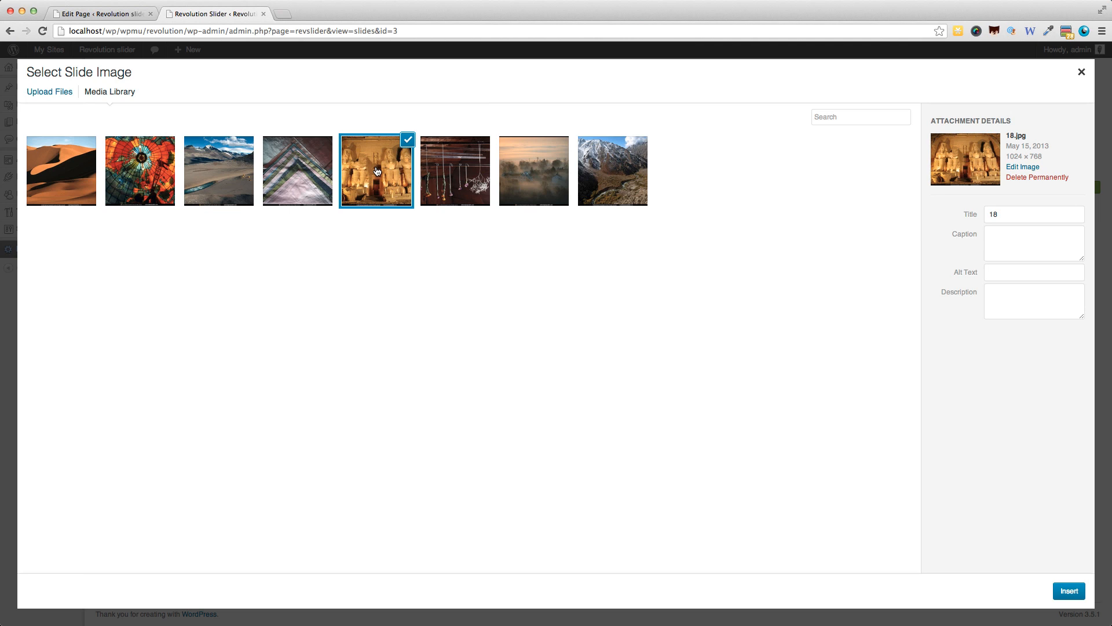
pyautogui.click(154, 174)
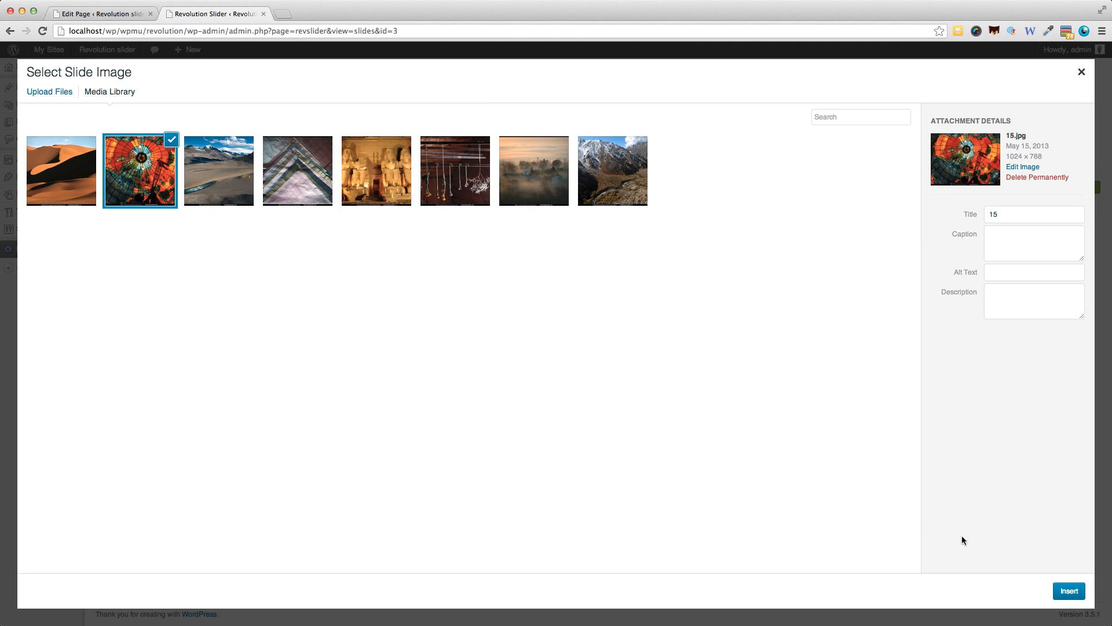
pyautogui.click(1065, 590)
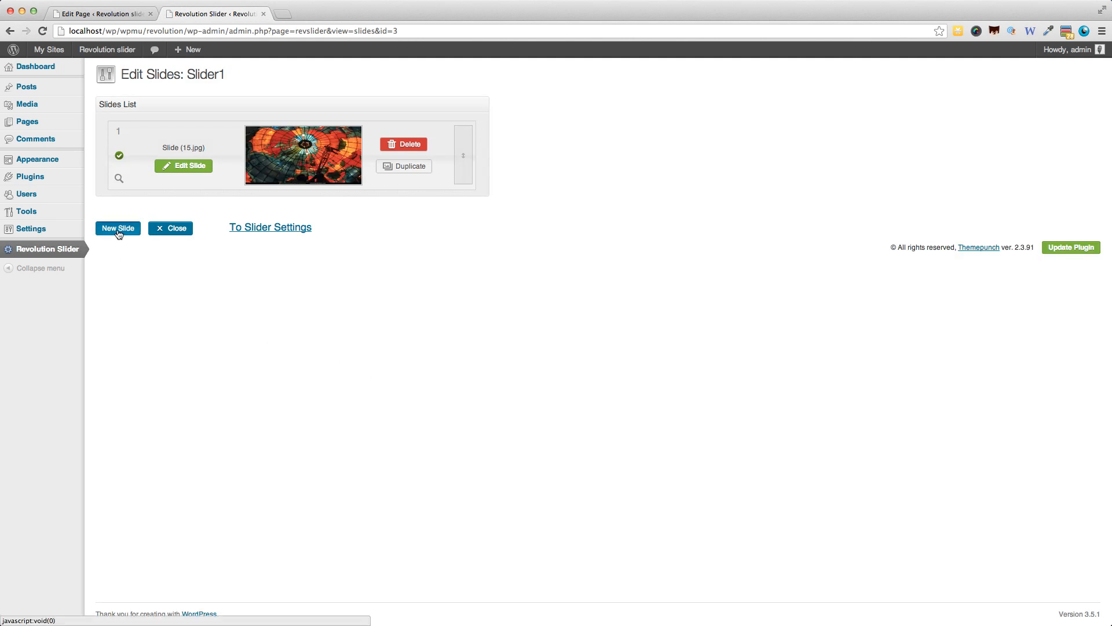
# Add two more slides to Slider1 with the library images 21.jpg and 14.jpg.
pyautogui.click(118, 229)
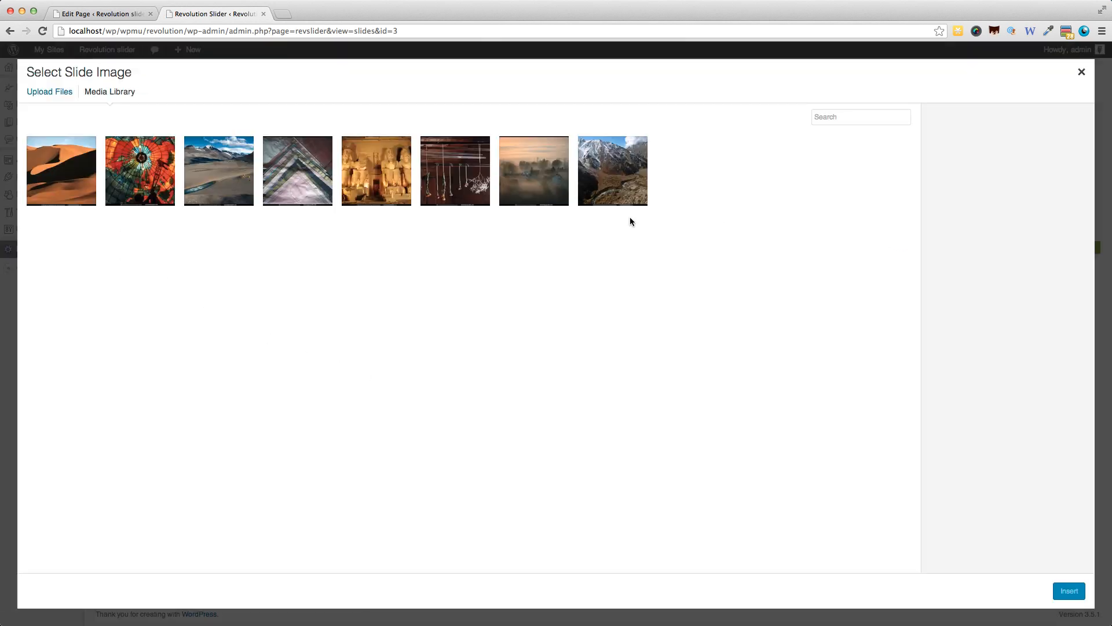
pyautogui.click(609, 186)
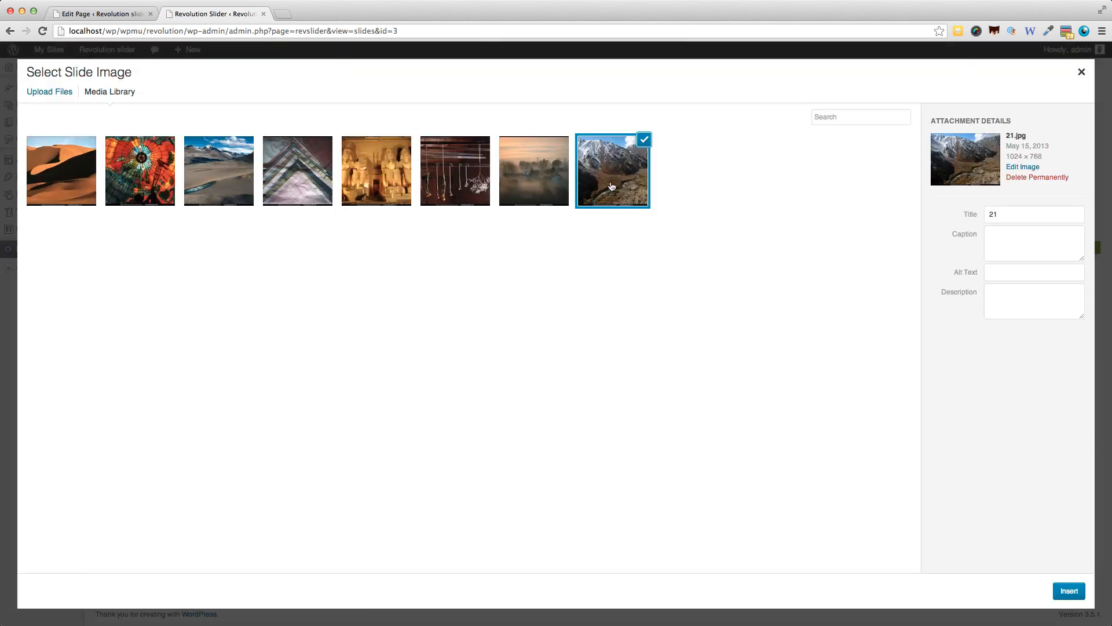
pyautogui.click(1081, 591)
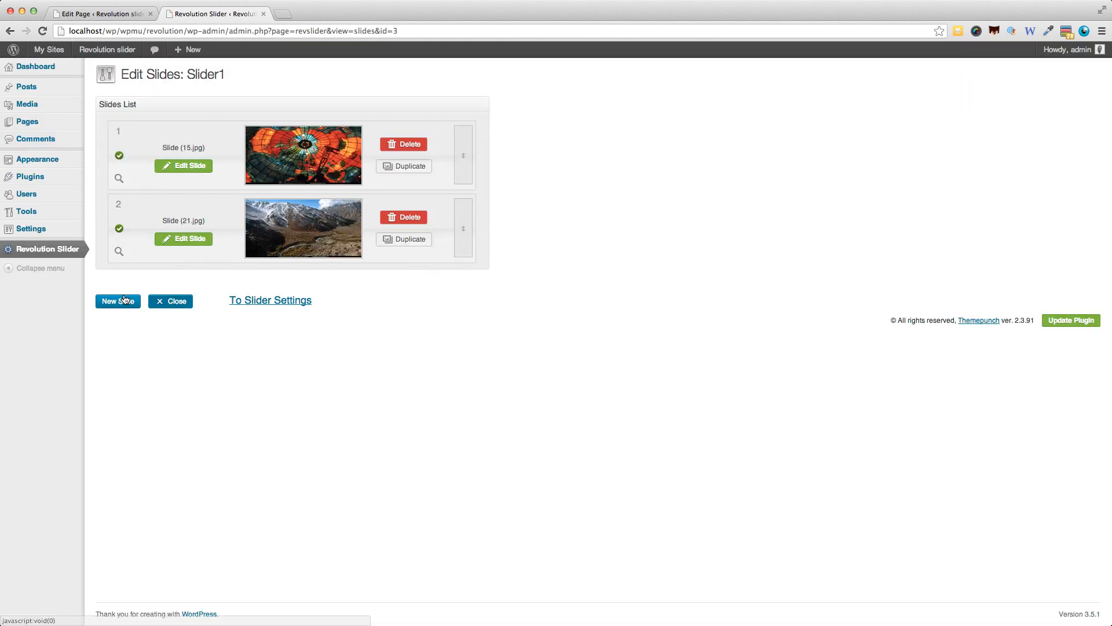
pyautogui.click(121, 297)
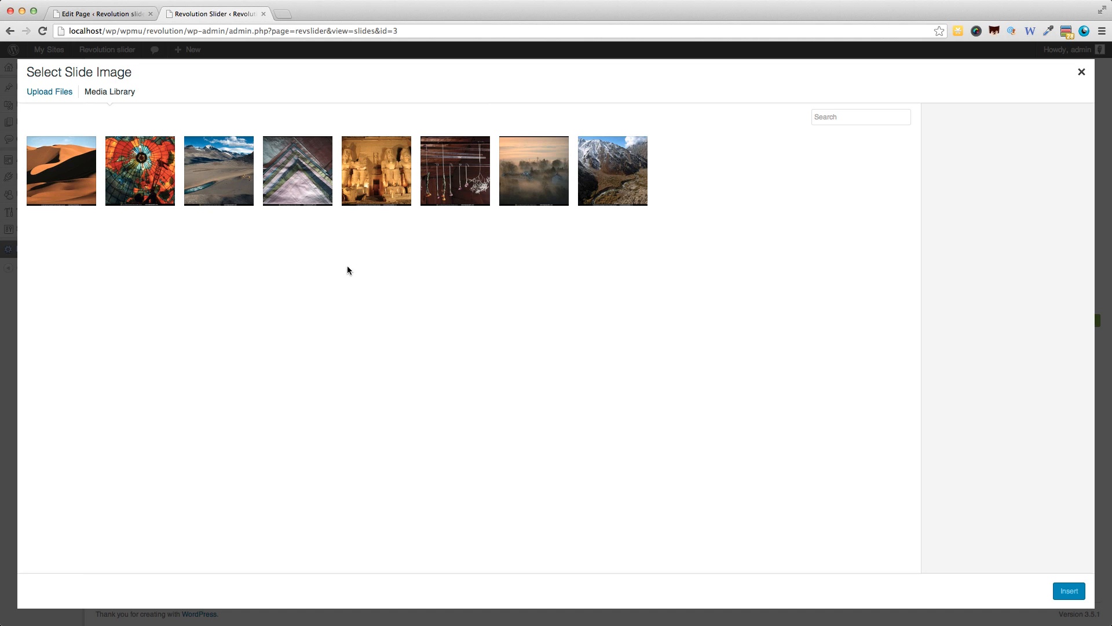
pyautogui.click(53, 184)
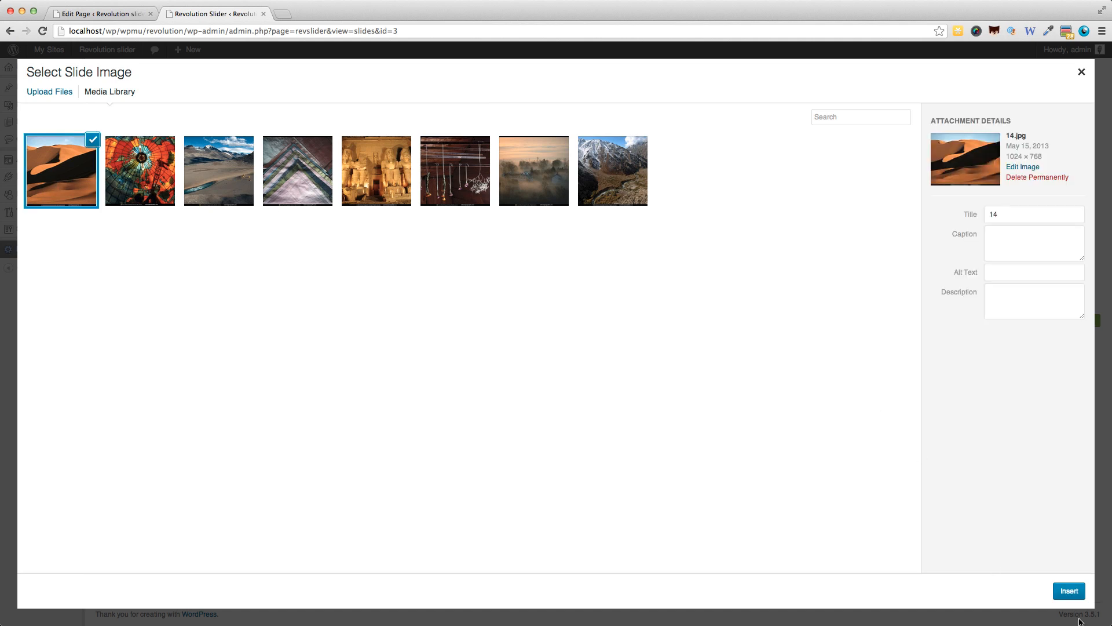
pyautogui.click(1071, 596)
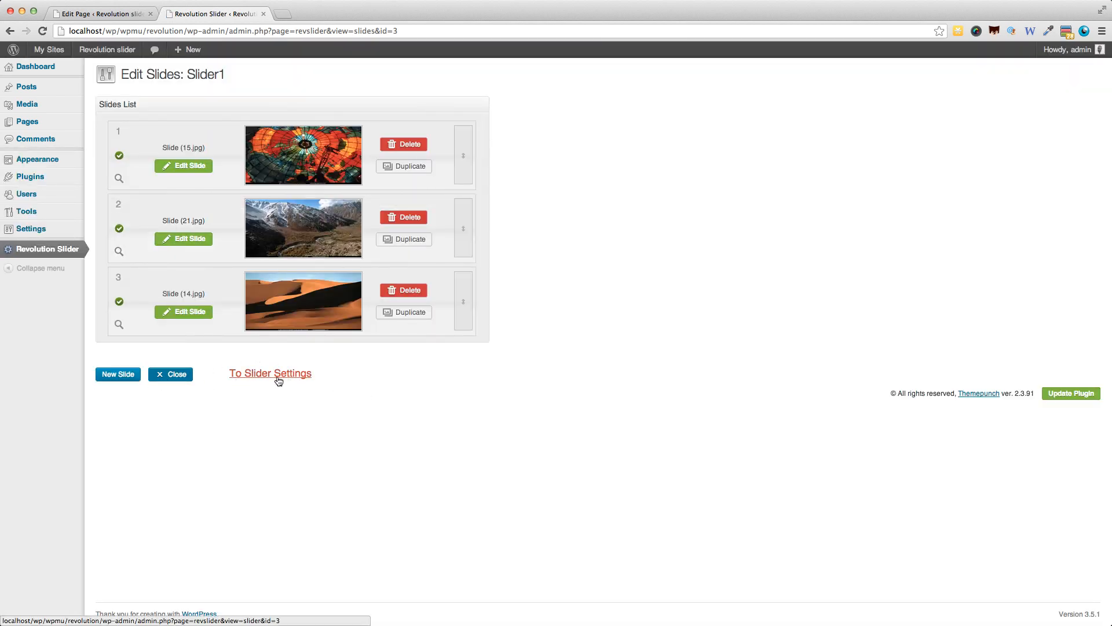
# Check Slider1's settings and the sliders list, and view the embedded slider on the site's Revolution Slider page.
pyautogui.click(299, 376)
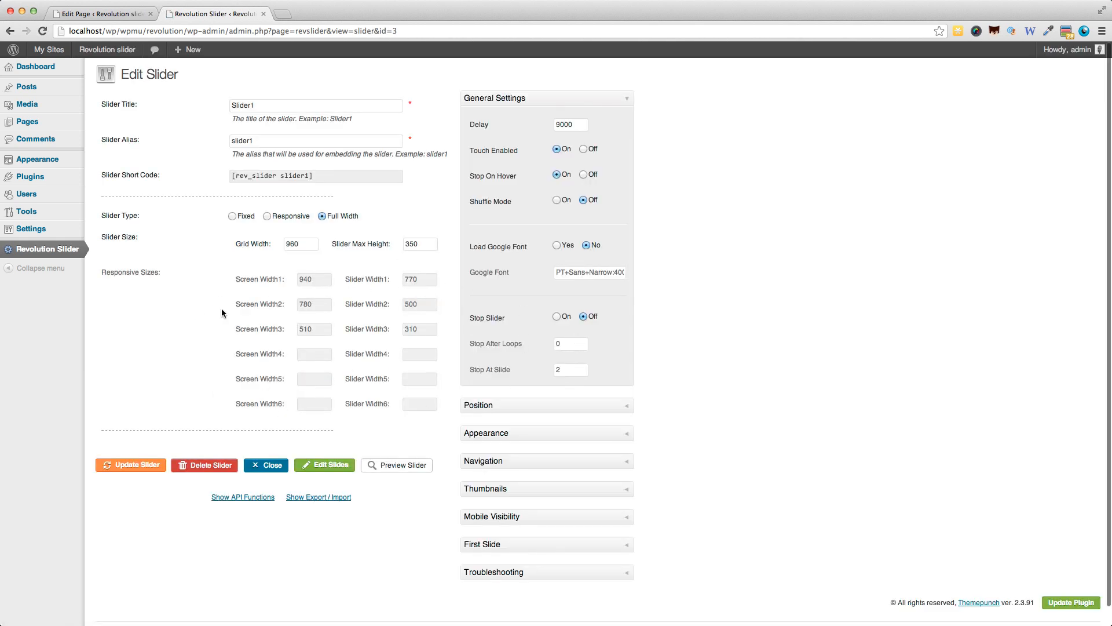
pyautogui.click(46, 243)
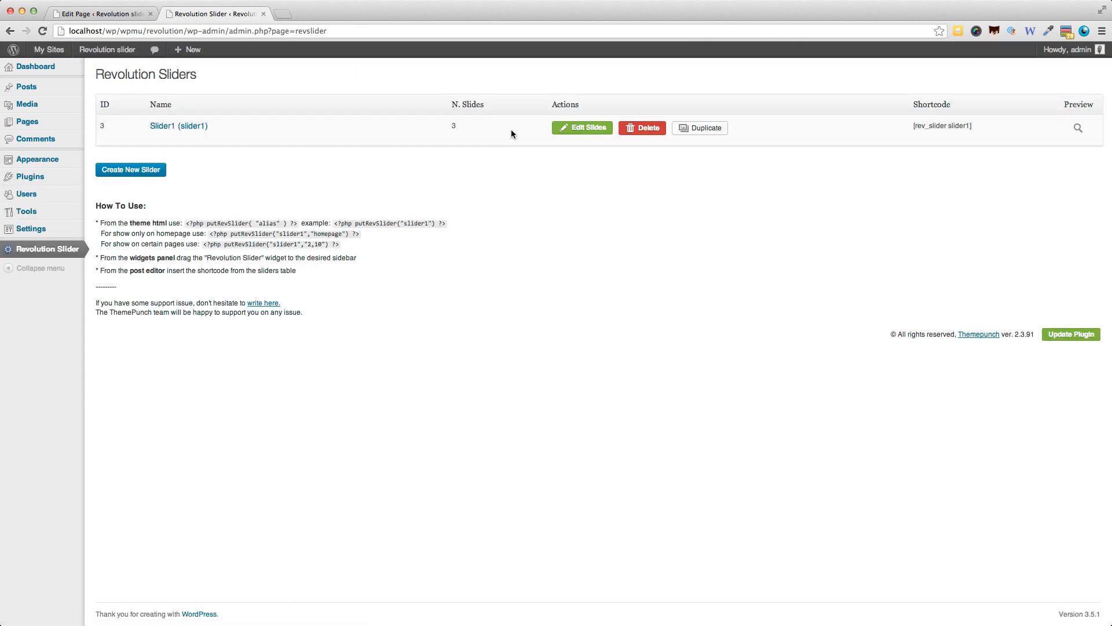
pyautogui.click(115, 15)
pyautogui.click(347, 157)
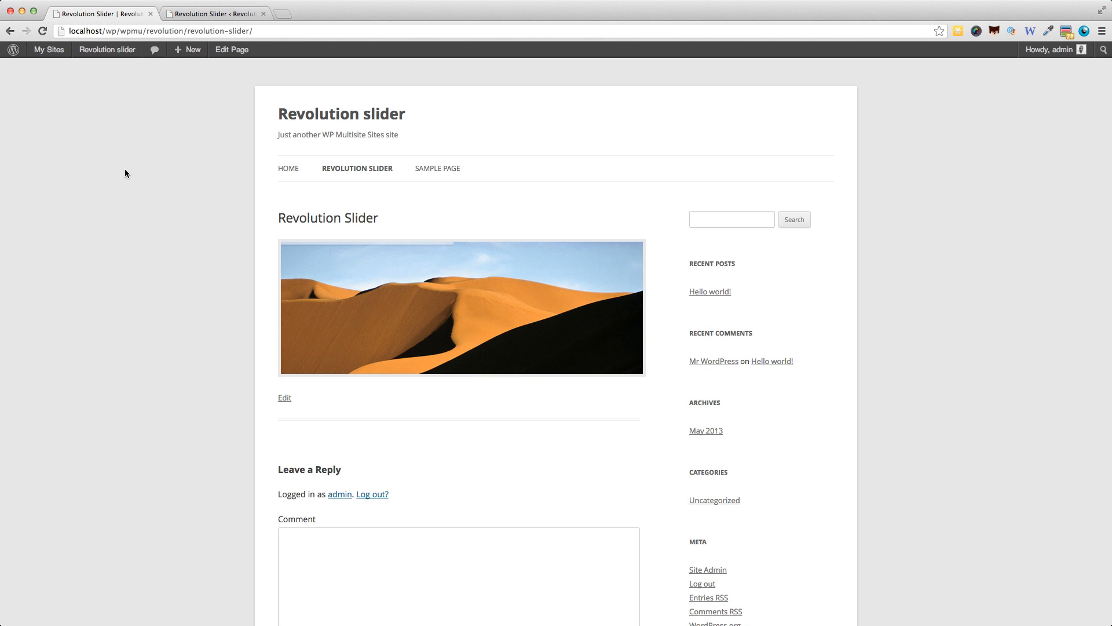
# Preview Slider1 from the plugin's sliders list, advance through its slides, and close the preview.
pyautogui.hotkey('ctrl', 'Tab')
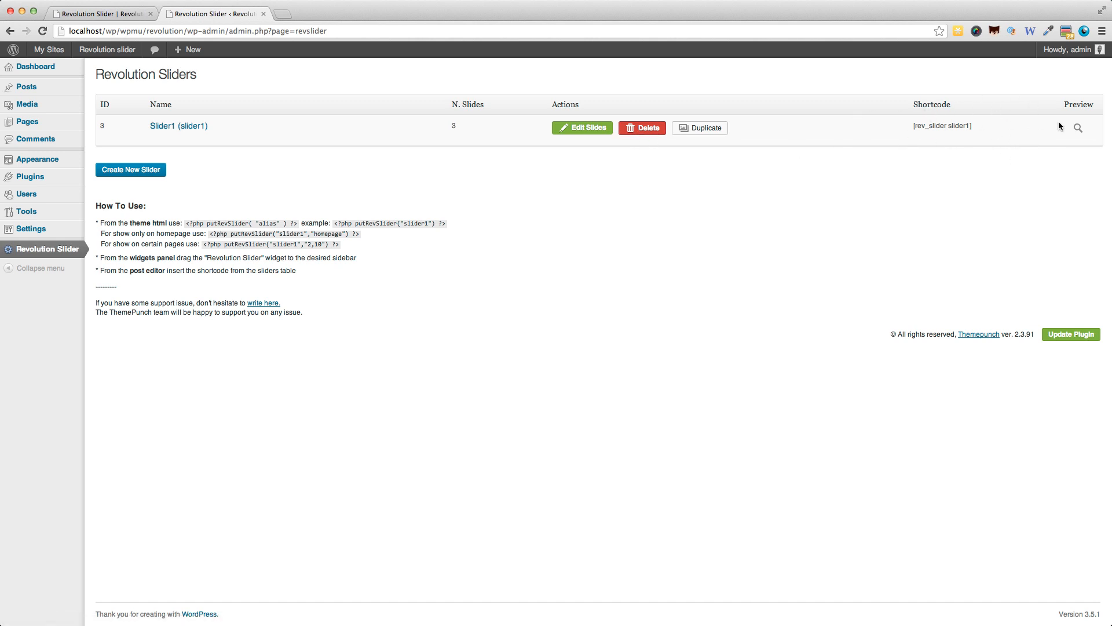
pyautogui.click(1078, 128)
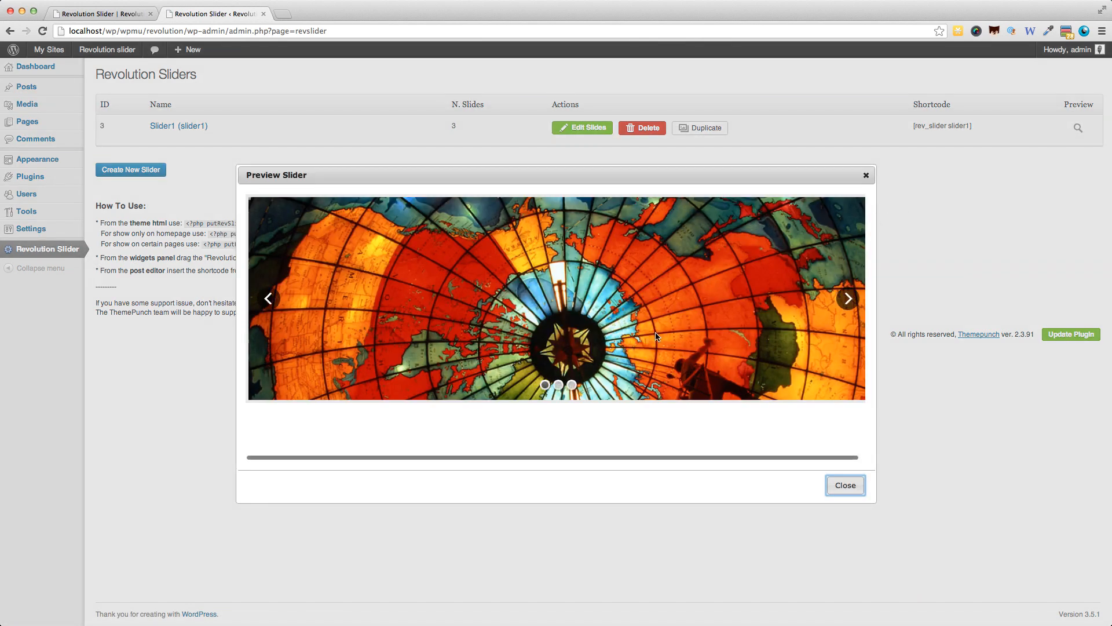
pyautogui.click(848, 301)
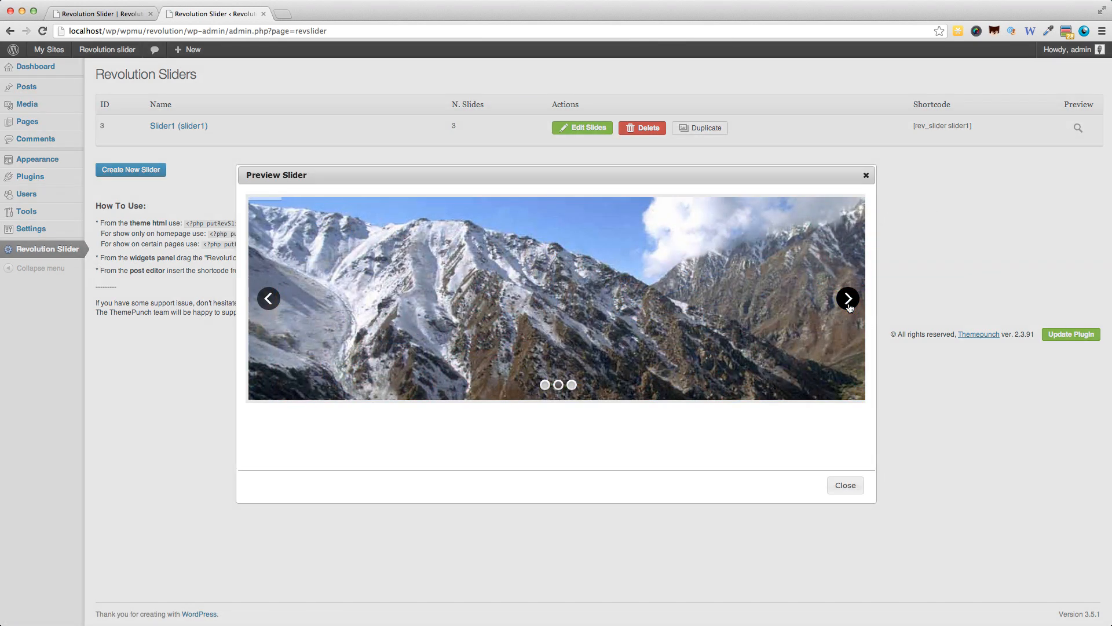
pyautogui.click(849, 306)
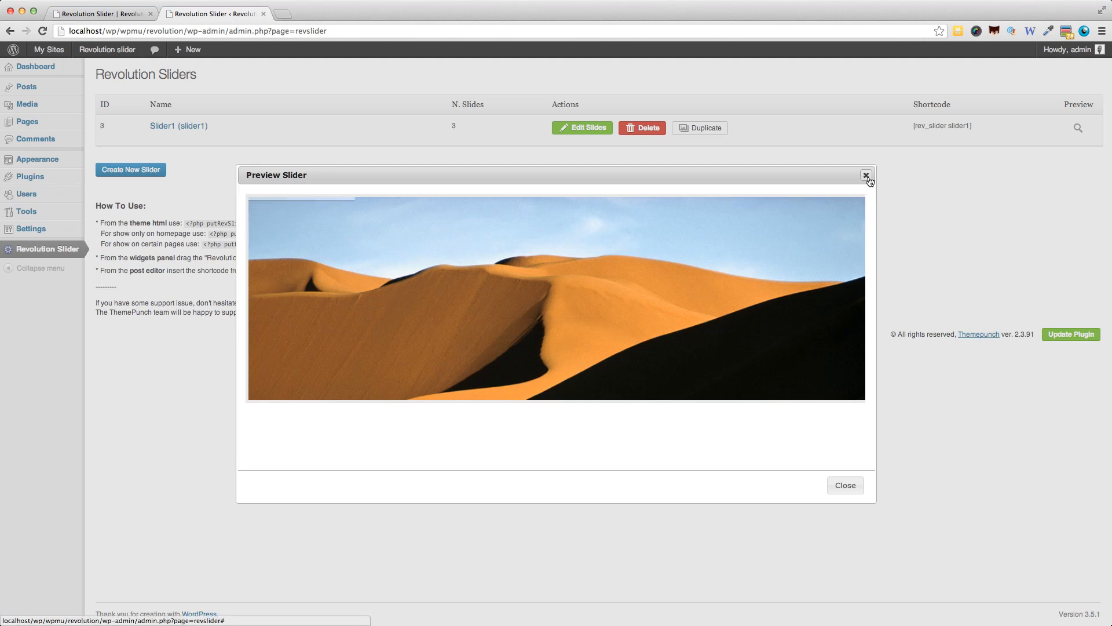
pyautogui.click(866, 176)
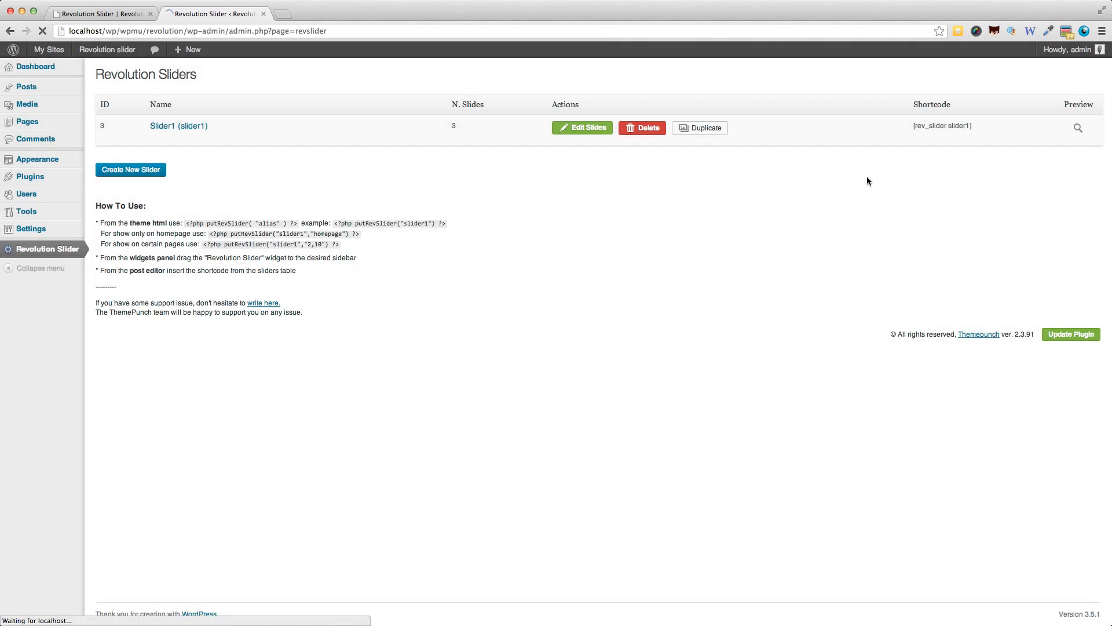
# Open Slider1's first slide for editing and examine its transition, state and slot amount options.
pyautogui.click(573, 132)
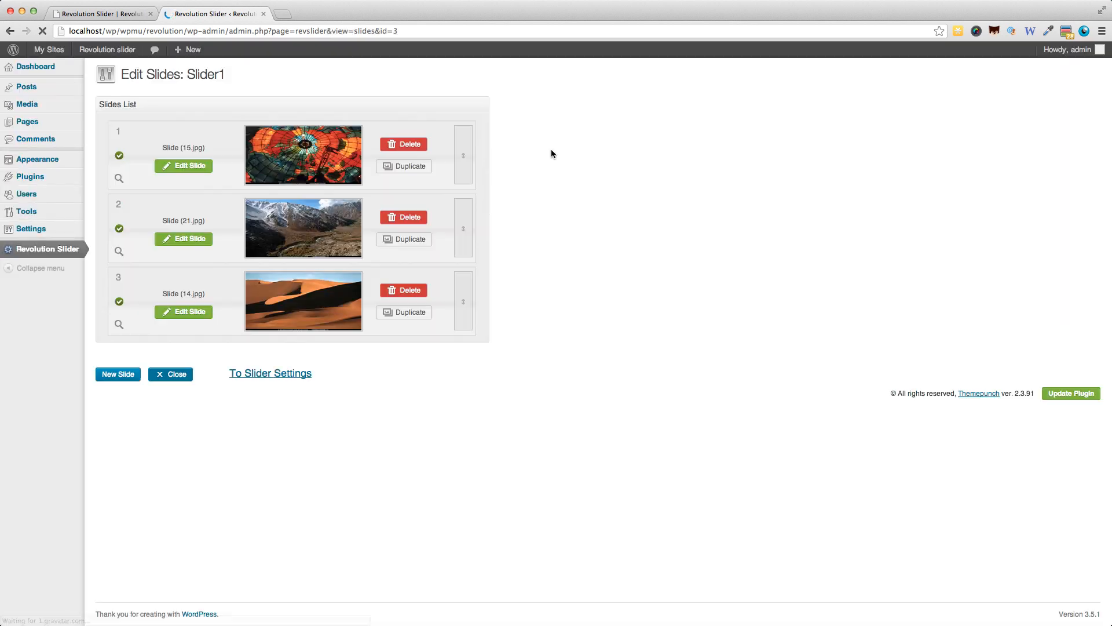
pyautogui.click(176, 167)
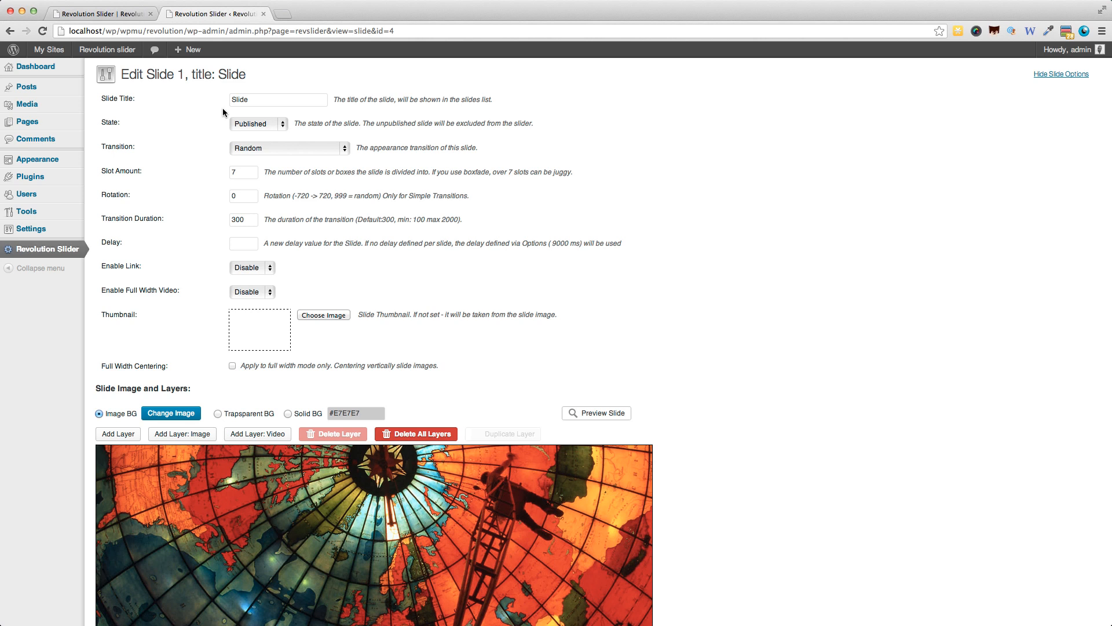
pyautogui.click(284, 154)
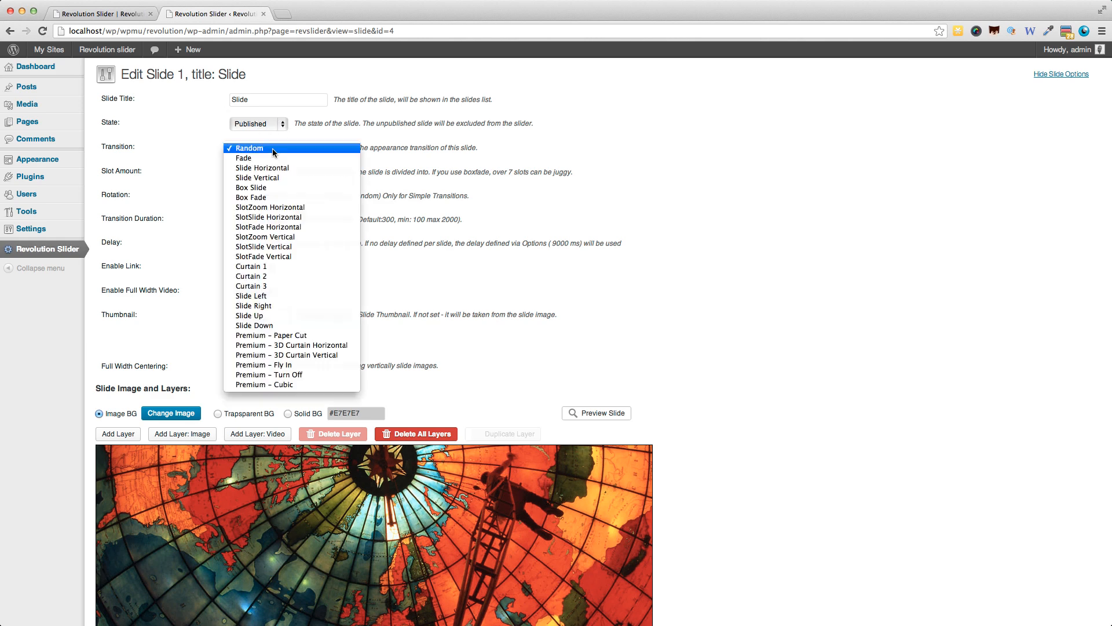
pyautogui.click(242, 126)
pyautogui.click(246, 124)
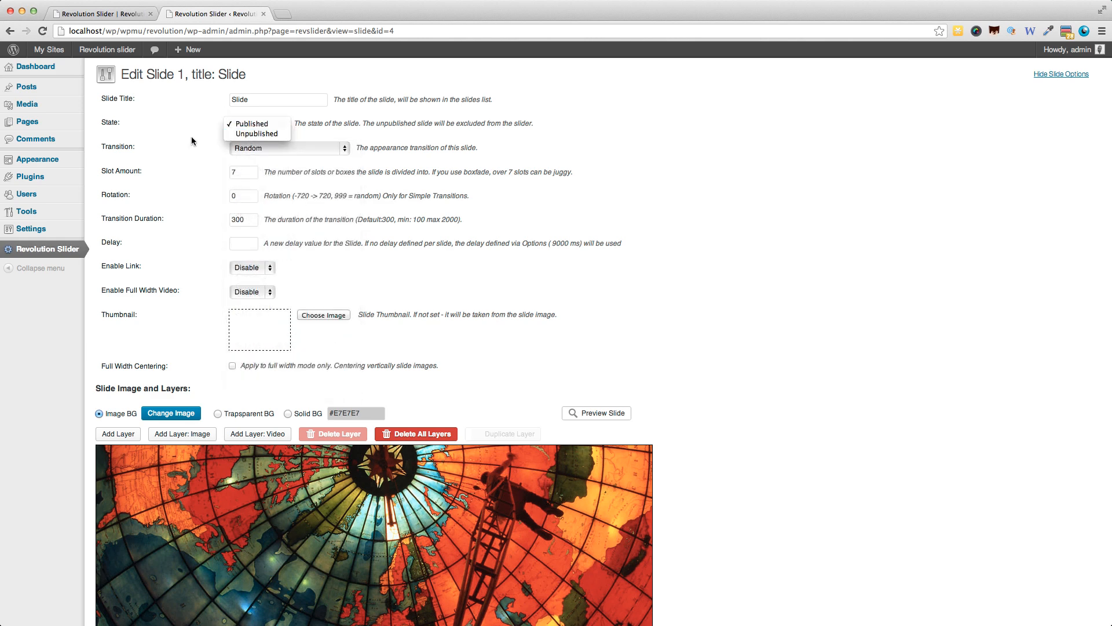
pyautogui.click(131, 148)
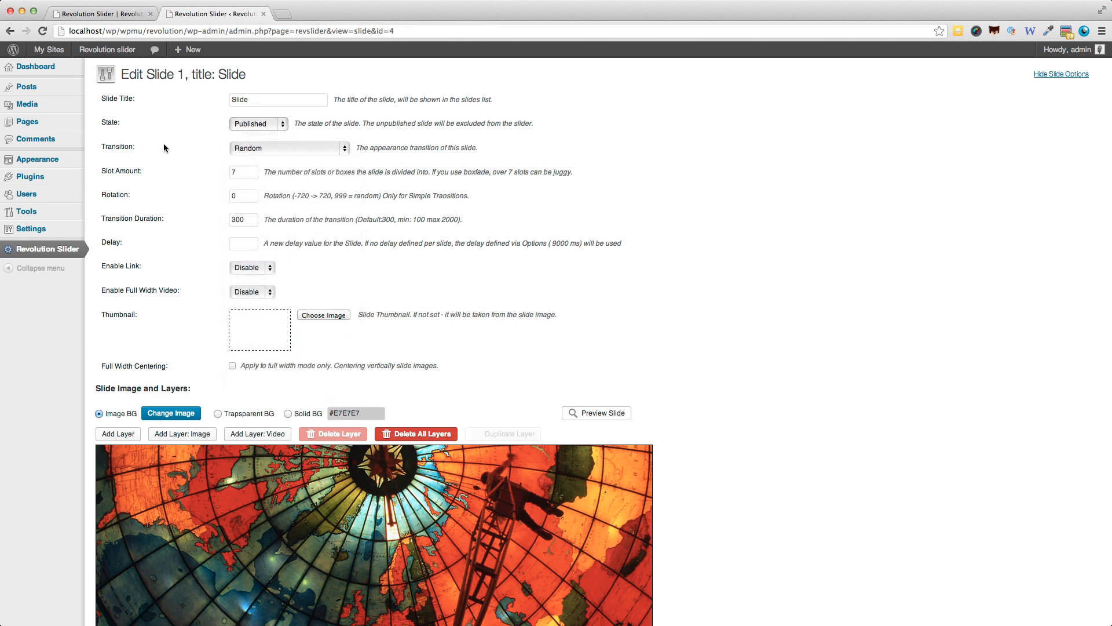
pyautogui.doubleClick(246, 172)
pyautogui.scroll(-1, 240, 191)
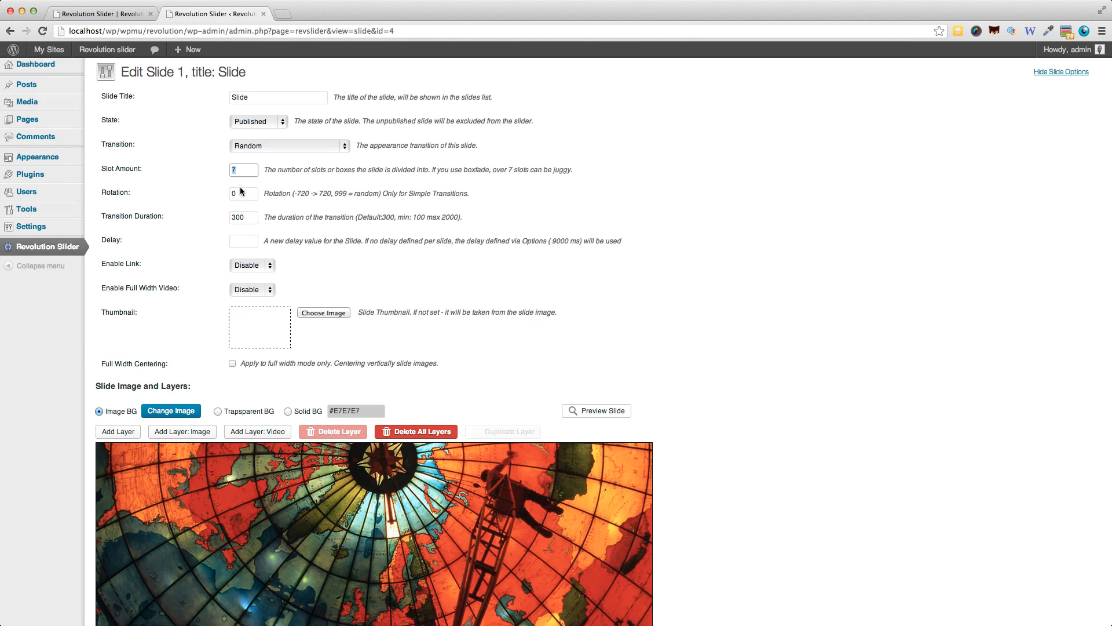
pyautogui.scroll(-2, 242, 191)
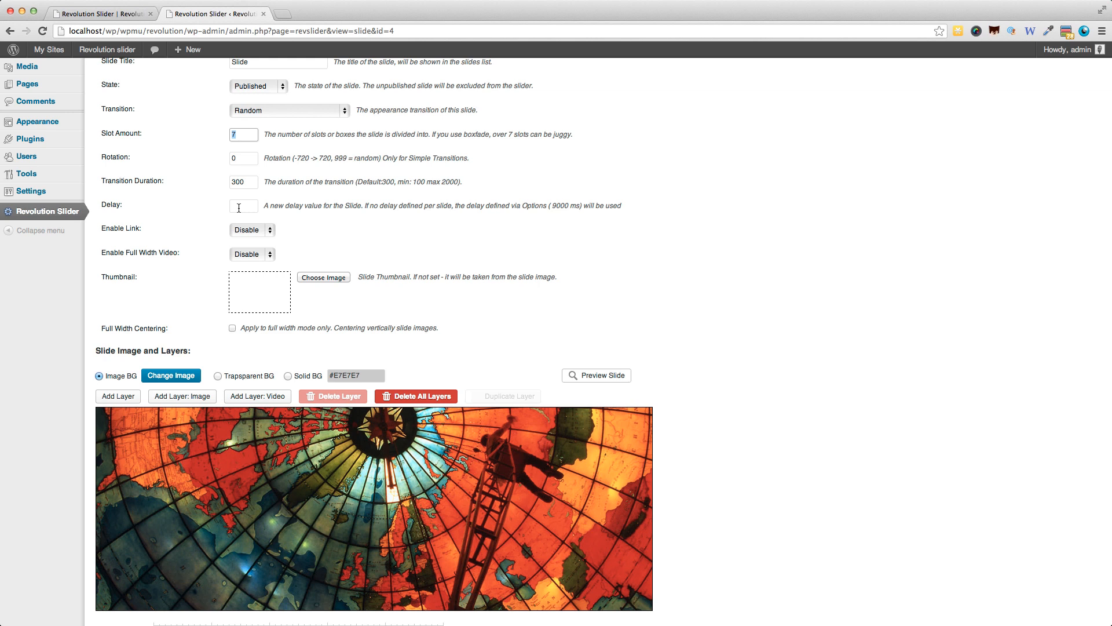
pyautogui.click(242, 228)
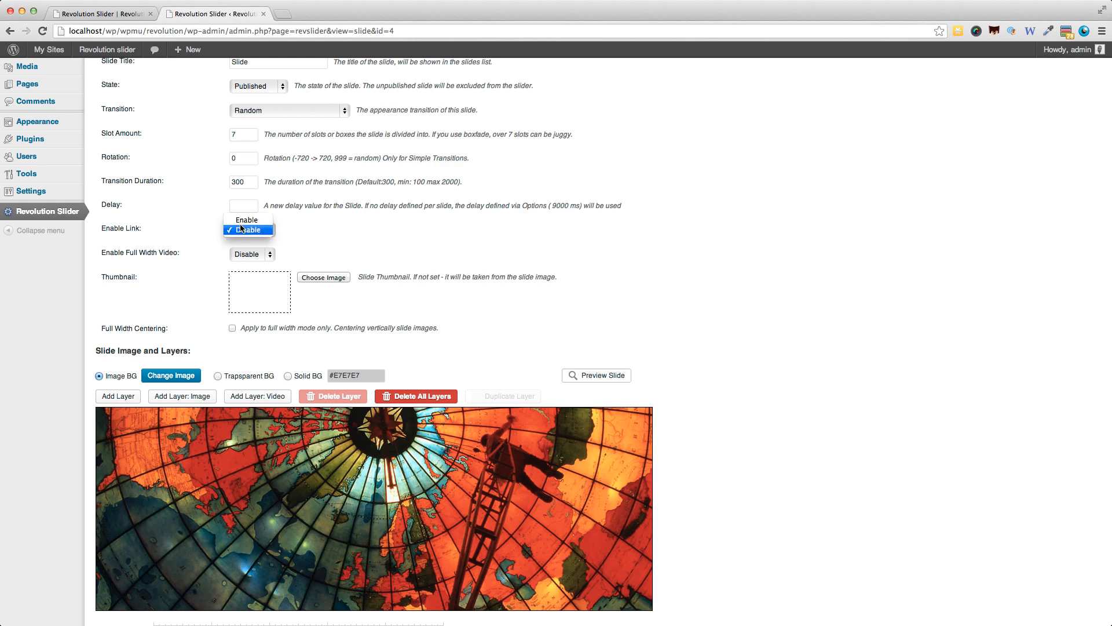
pyautogui.click(242, 221)
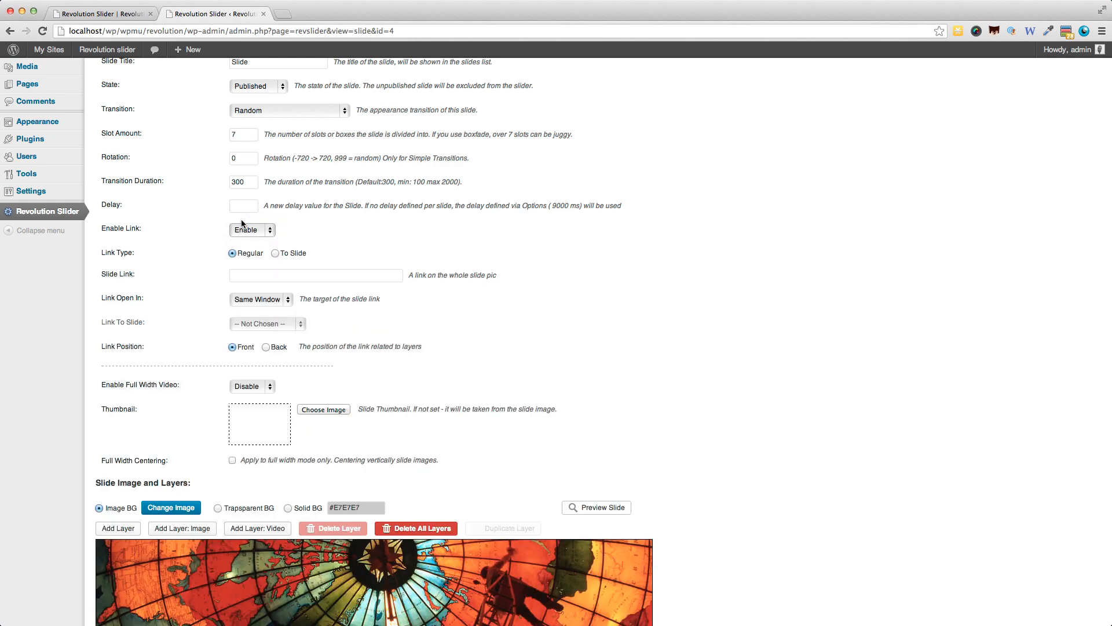
pyautogui.click(282, 272)
pyautogui.write('http')
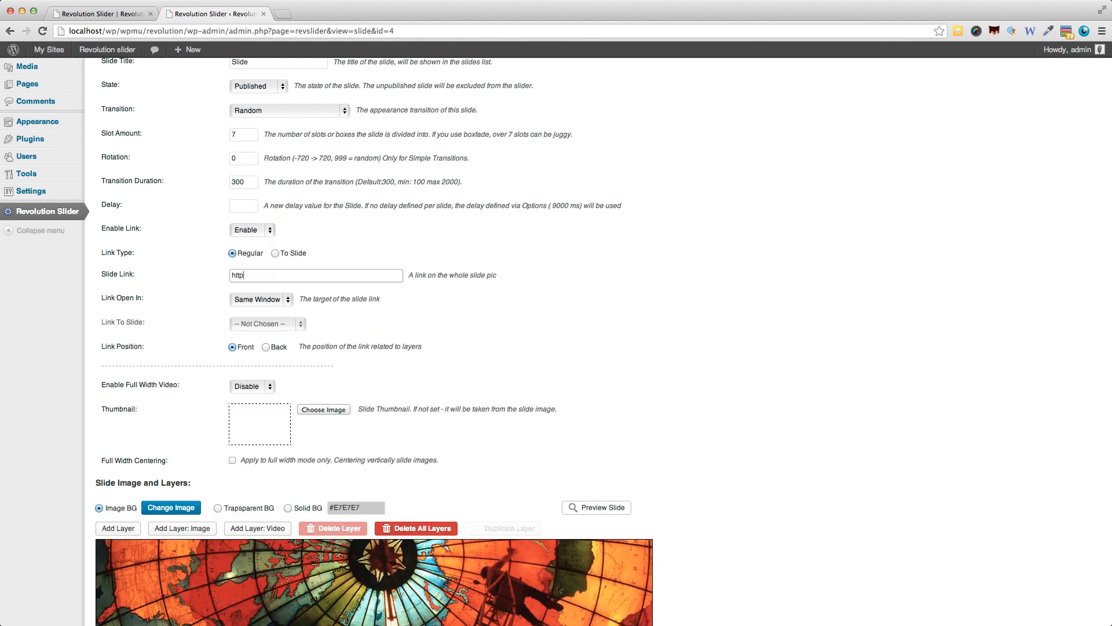
pyautogui.write('://www.wpmayor.com')
pyautogui.click(271, 300)
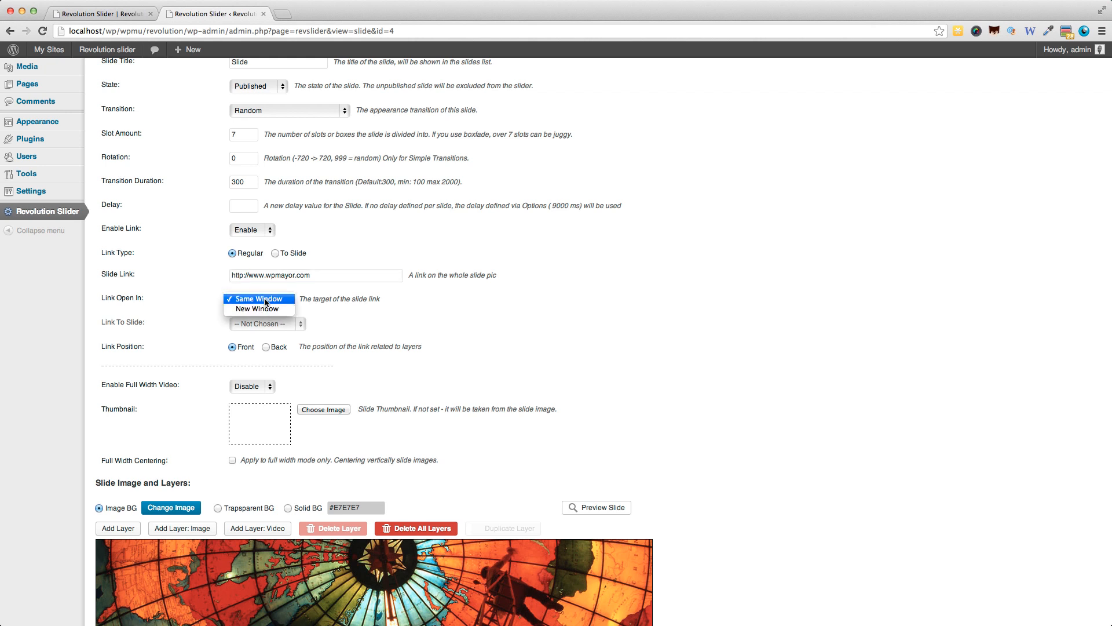
pyautogui.click(198, 305)
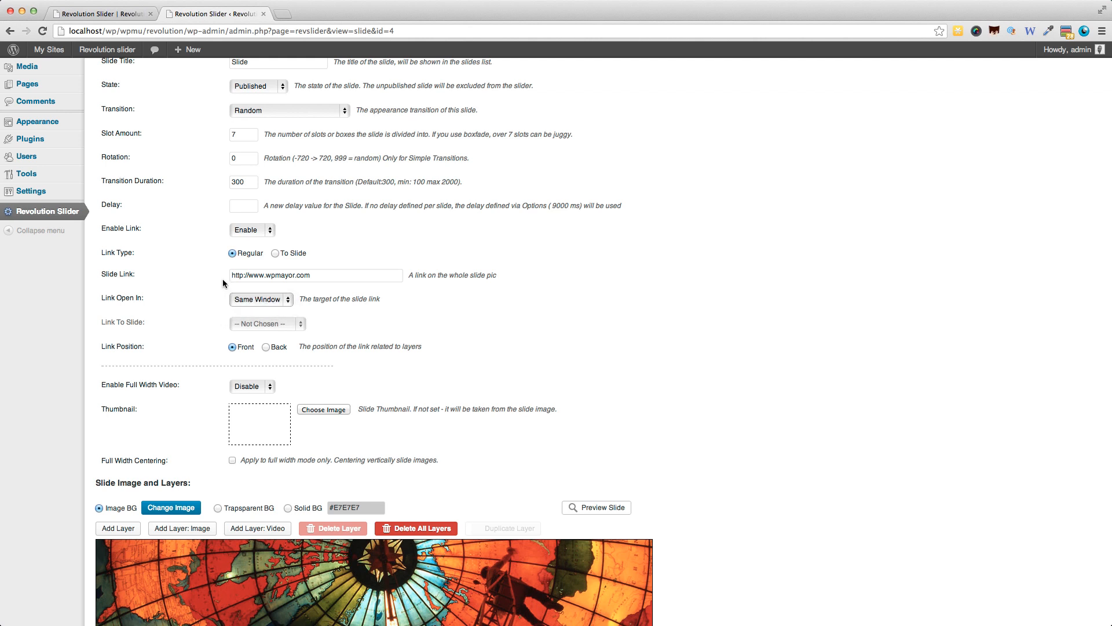
# Enable full width video for the slide.
pyautogui.scroll(-1, 139, 290)
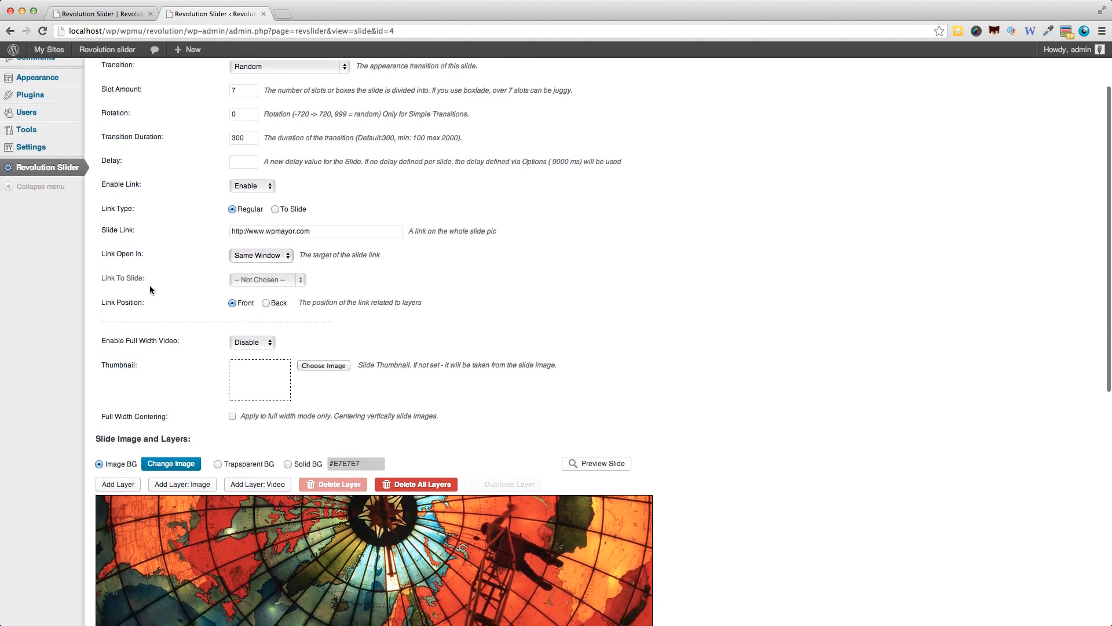
pyautogui.scroll(-1, 149, 290)
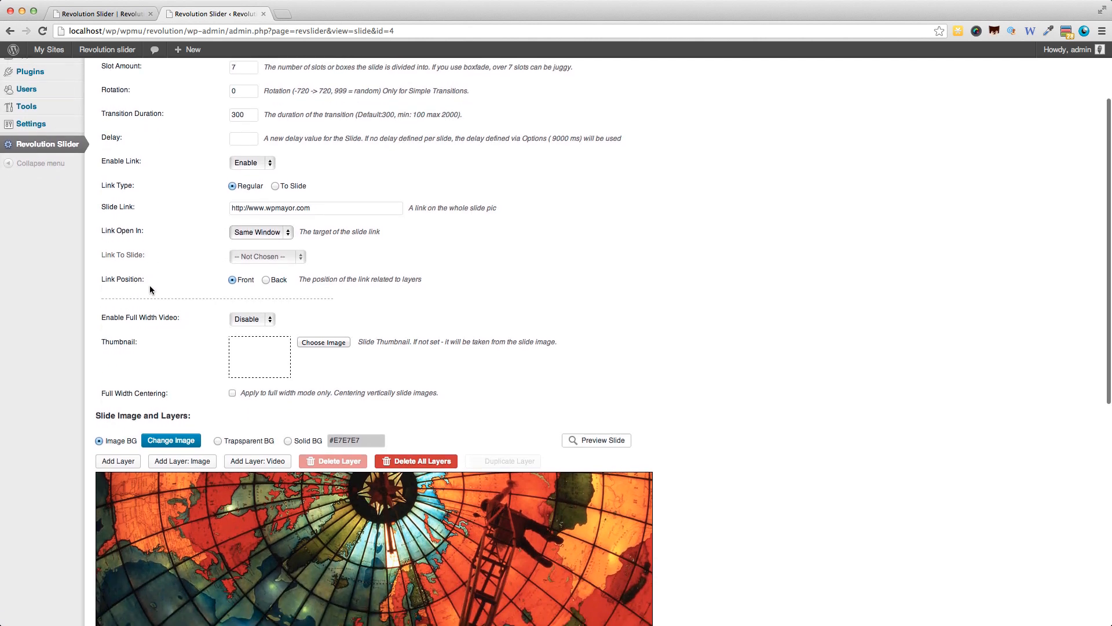
pyautogui.click(255, 319)
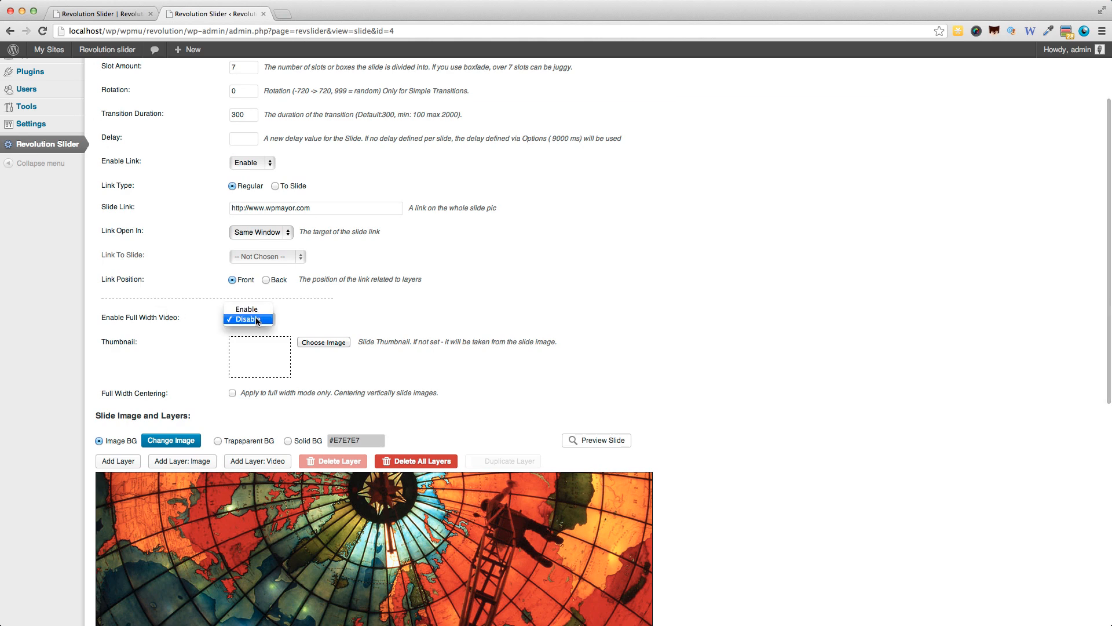
pyautogui.click(252, 310)
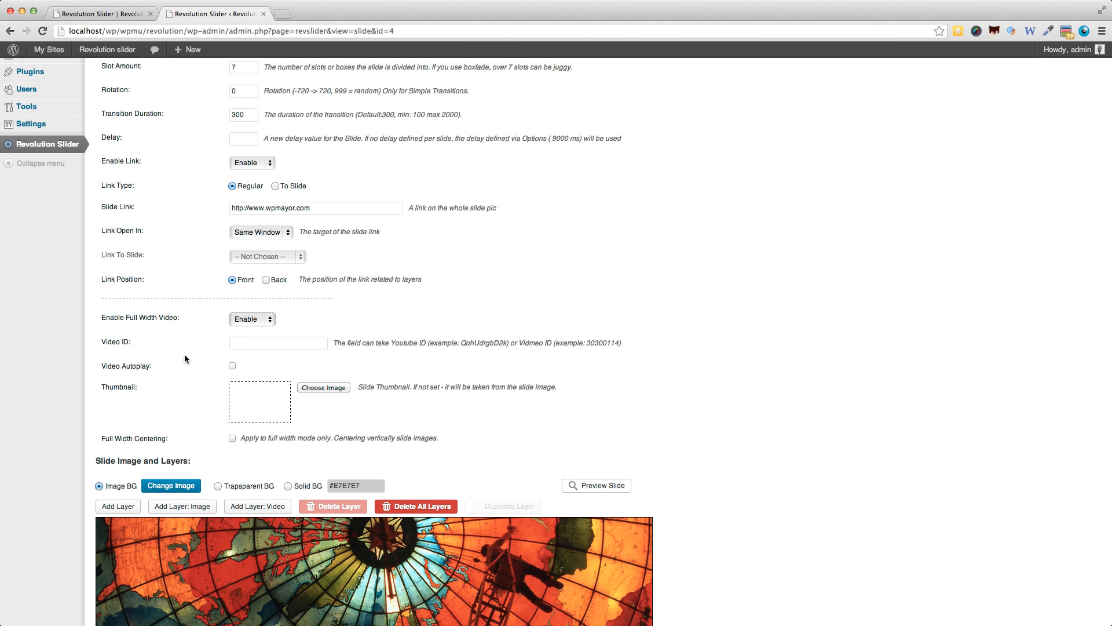
# Try the video autoplay option for the slide's full width video, leaving it switched off.
pyautogui.click(232, 365)
pyautogui.scroll(-3, 198, 351)
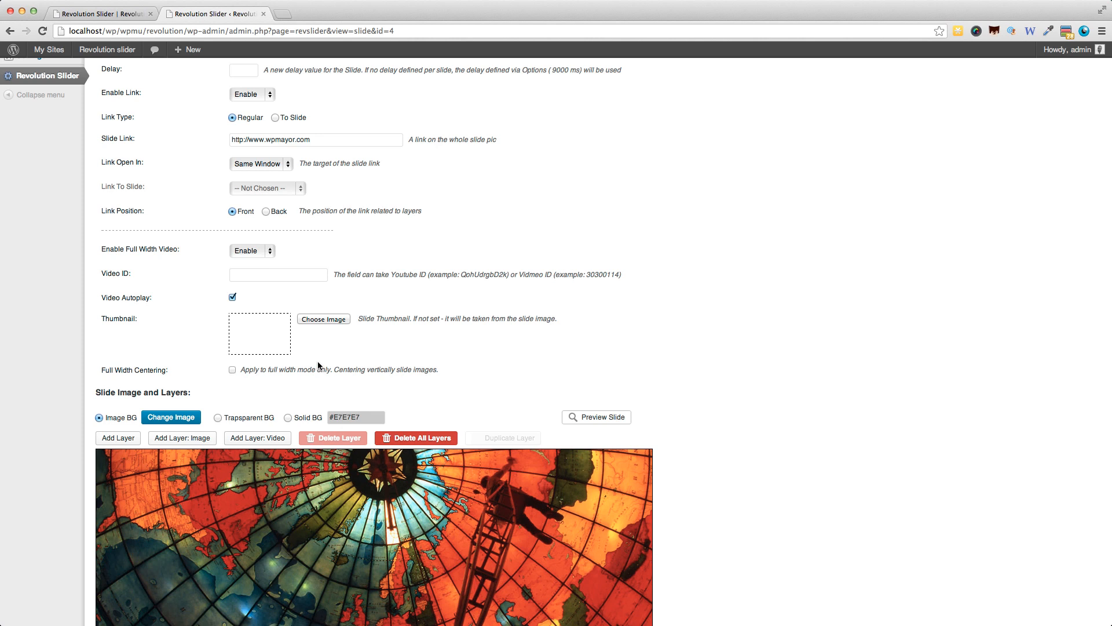
pyautogui.scroll(-4, 317, 364)
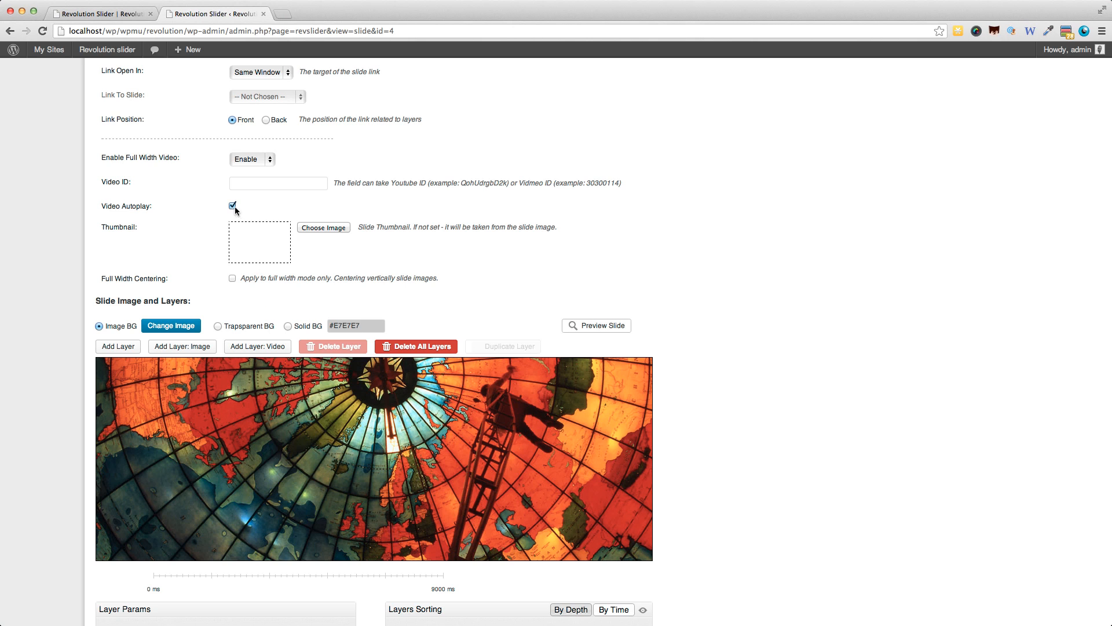
pyautogui.click(233, 206)
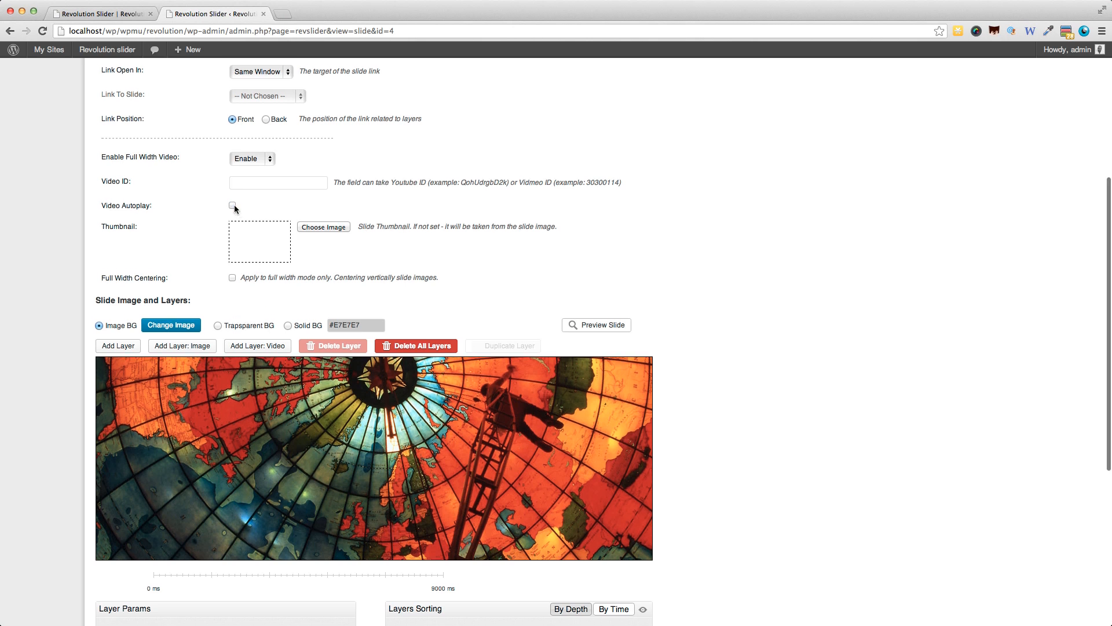
# Add a text layer to the slide.
pyautogui.scroll(-1, 235, 209)
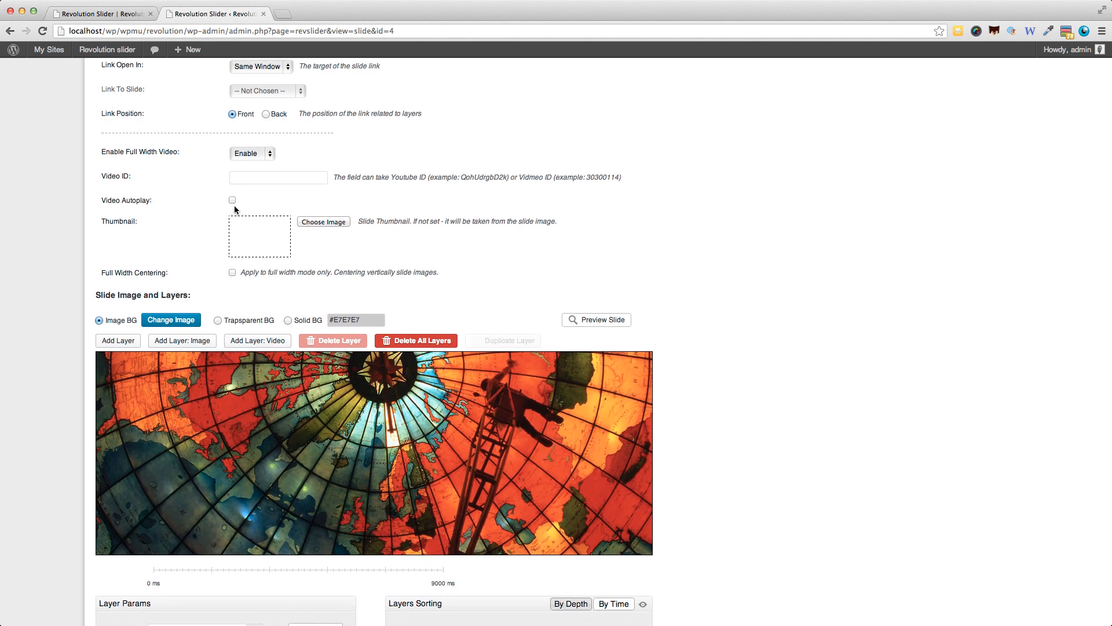
pyautogui.scroll(-5, 234, 208)
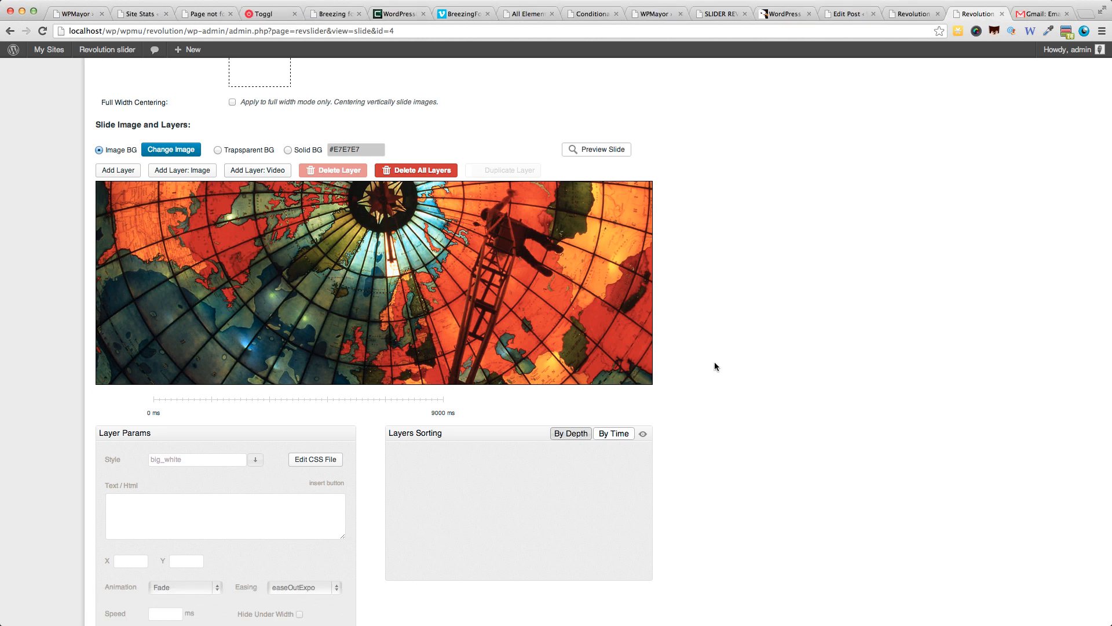
pyautogui.scroll(-4, 711, 361)
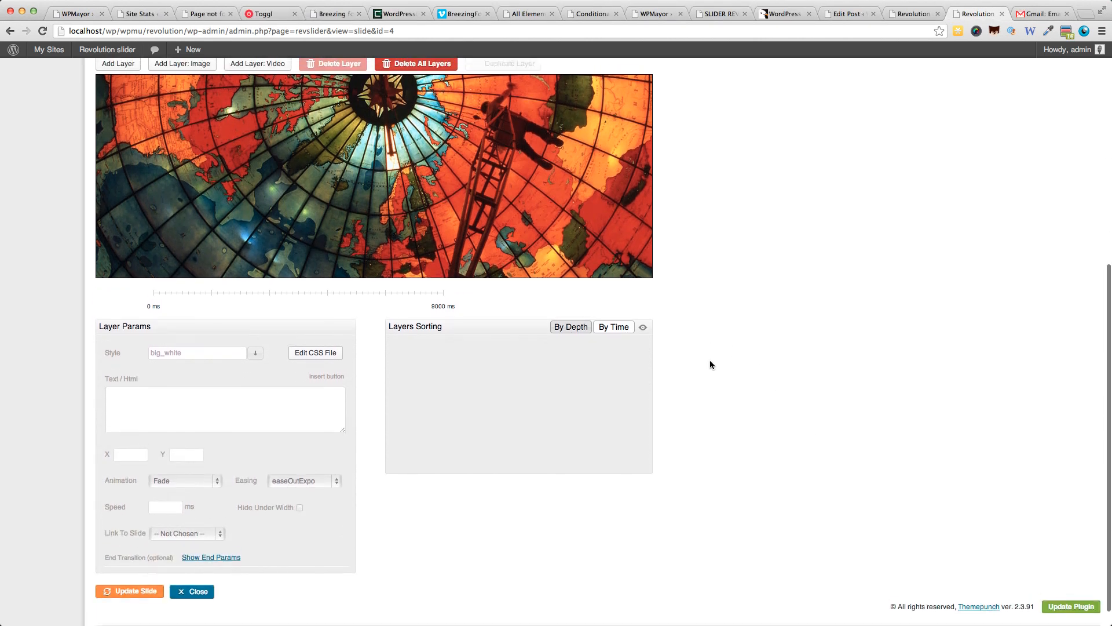
pyautogui.scroll(1, 710, 364)
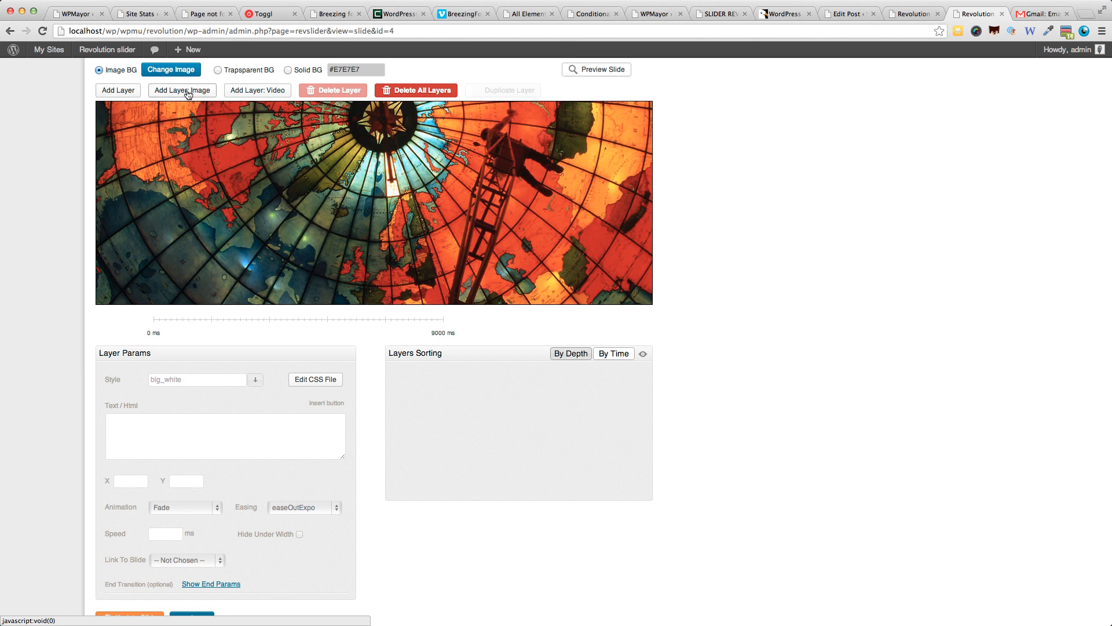
pyautogui.click(120, 91)
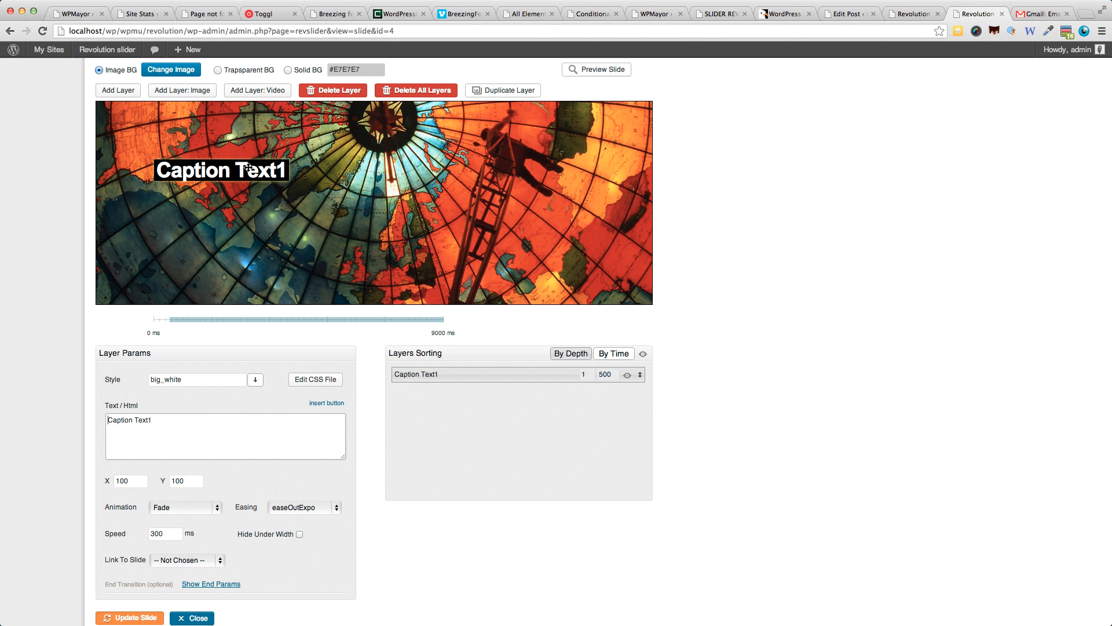
# Set the layer's text to "This is just some sample text" and move the layer to about X 29, Y 78.
pyautogui.tripleClick(207, 426)
pyautogui.write('This is just ')
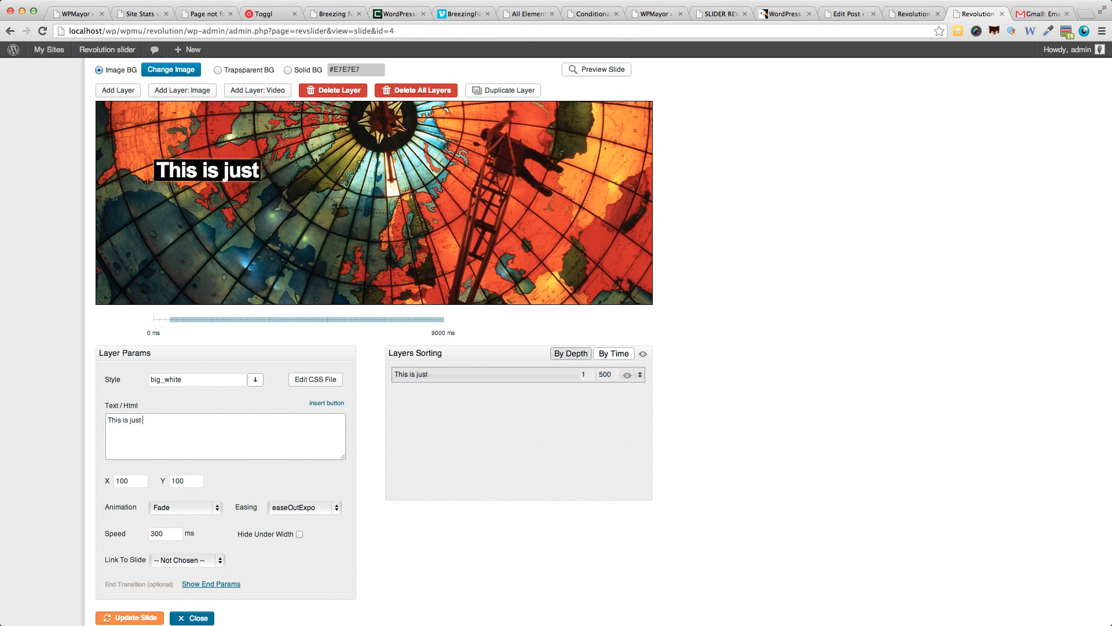
pyautogui.write('some sampe lte')
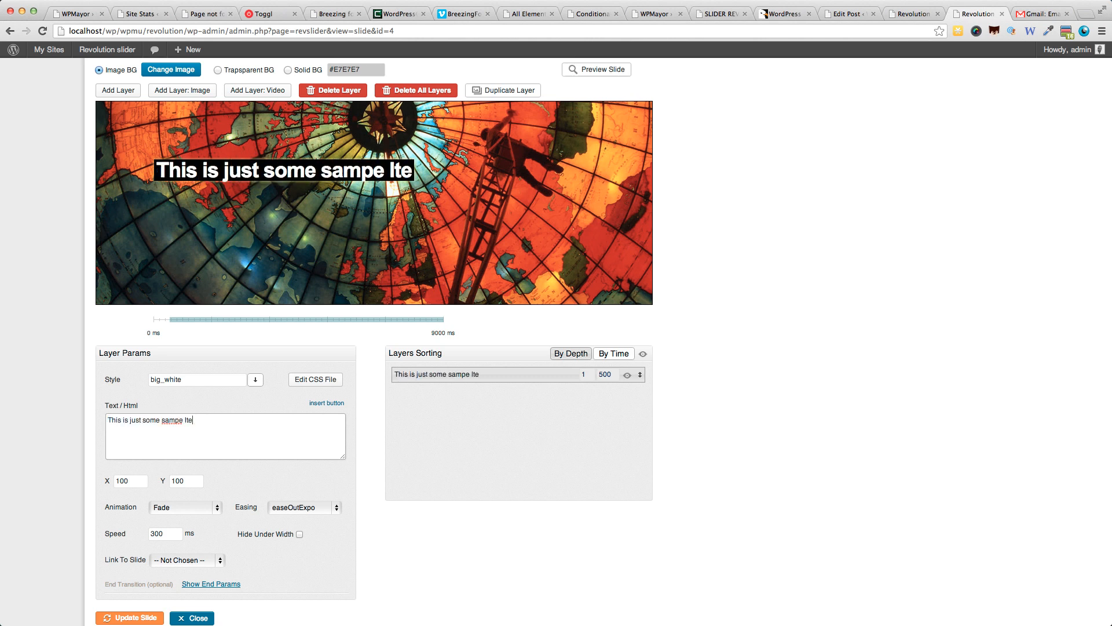
pyautogui.press('BackSpace')
pyautogui.press('BackSpace')
pyautogui.press('BackSpace')
pyautogui.press('BackSpace')
pyautogui.press('BackSpace')
pyautogui.write('le t')
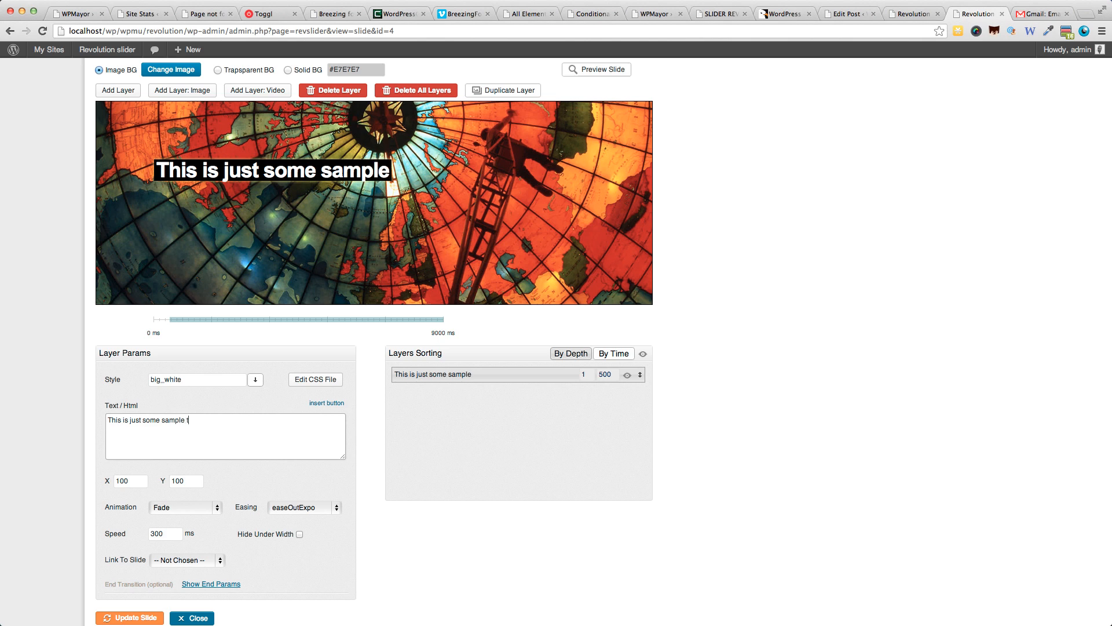
pyautogui.write('estxt')
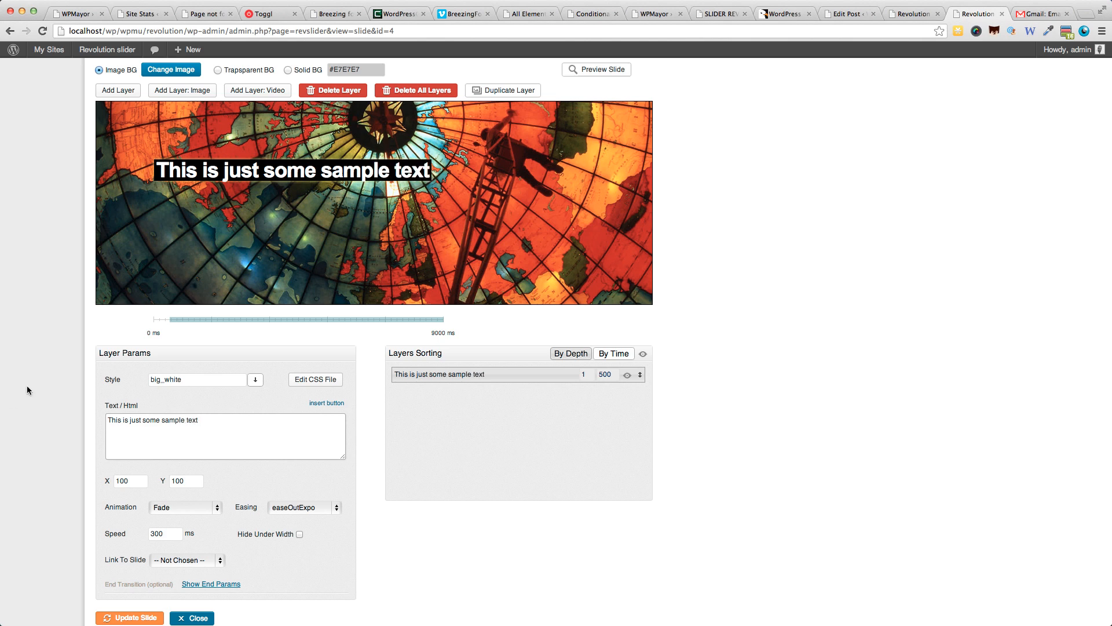
pyautogui.moveTo(274, 167)
pyautogui.mouseDown()
pyautogui.moveTo(336, 226)
pyautogui.moveTo(384, 143)
pyautogui.moveTo(300, 236)
pyautogui.moveTo(269, 245)
pyautogui.moveTo(293, 223)
pyautogui.moveTo(275, 157)
pyautogui.mouseUp()
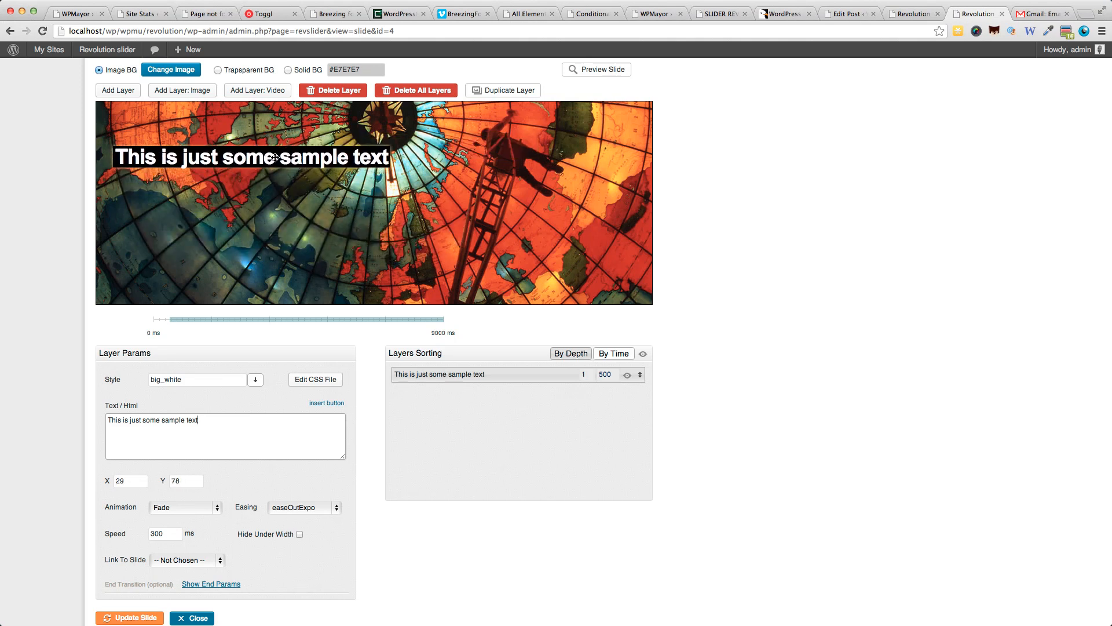
# Try the big_black and very_large_text styles on the text layer, then restore the big_white style.
pyautogui.click(252, 385)
pyautogui.click(230, 420)
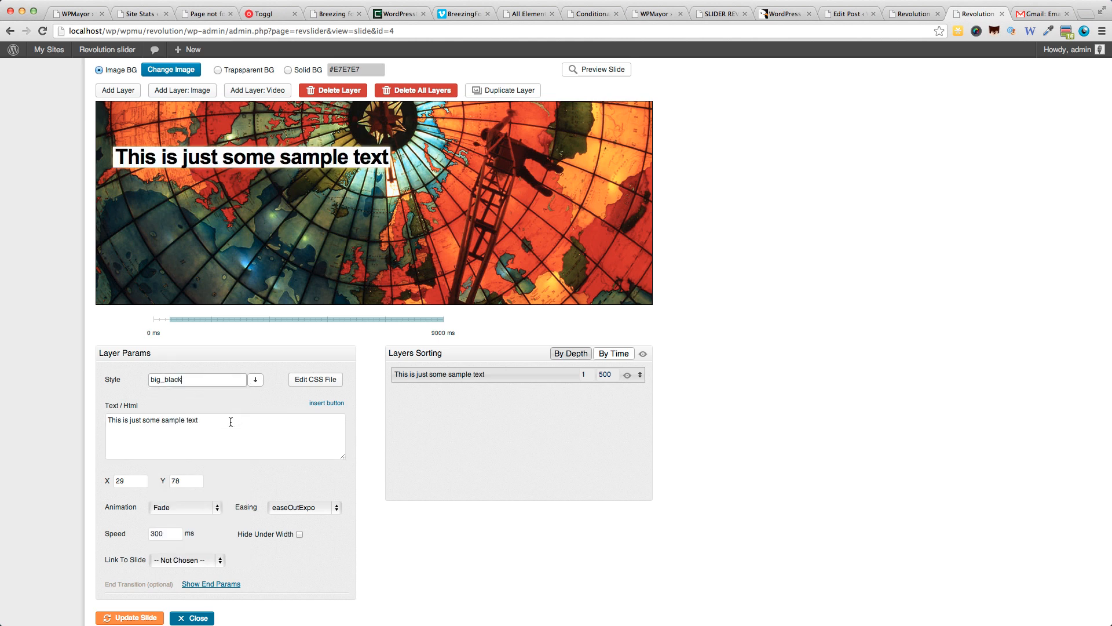
pyautogui.click(249, 385)
pyautogui.click(193, 490)
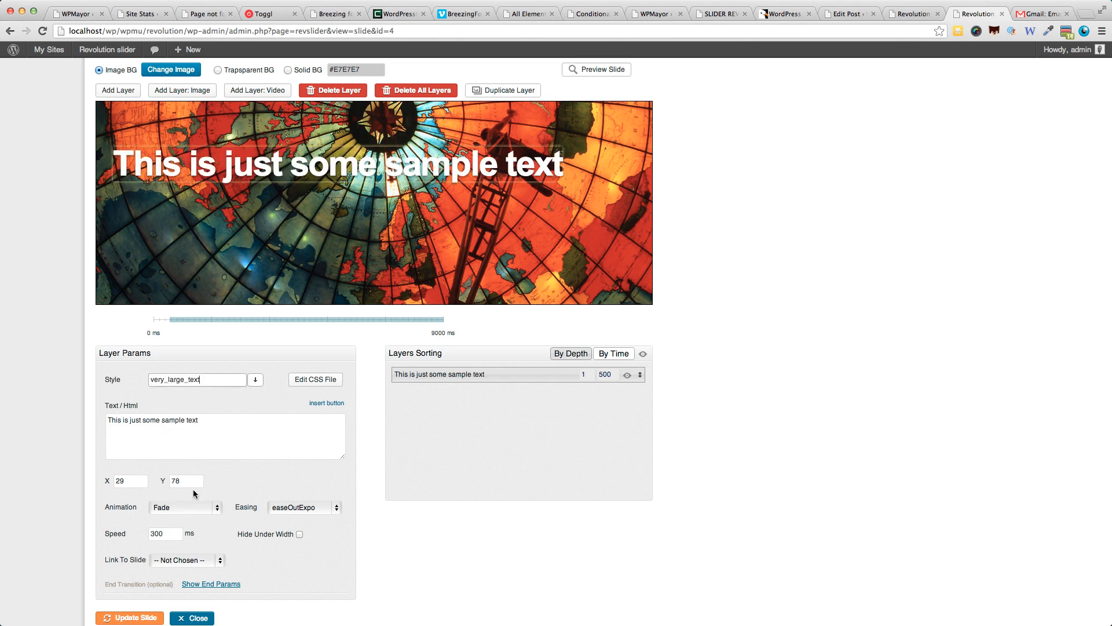
pyautogui.click(255, 379)
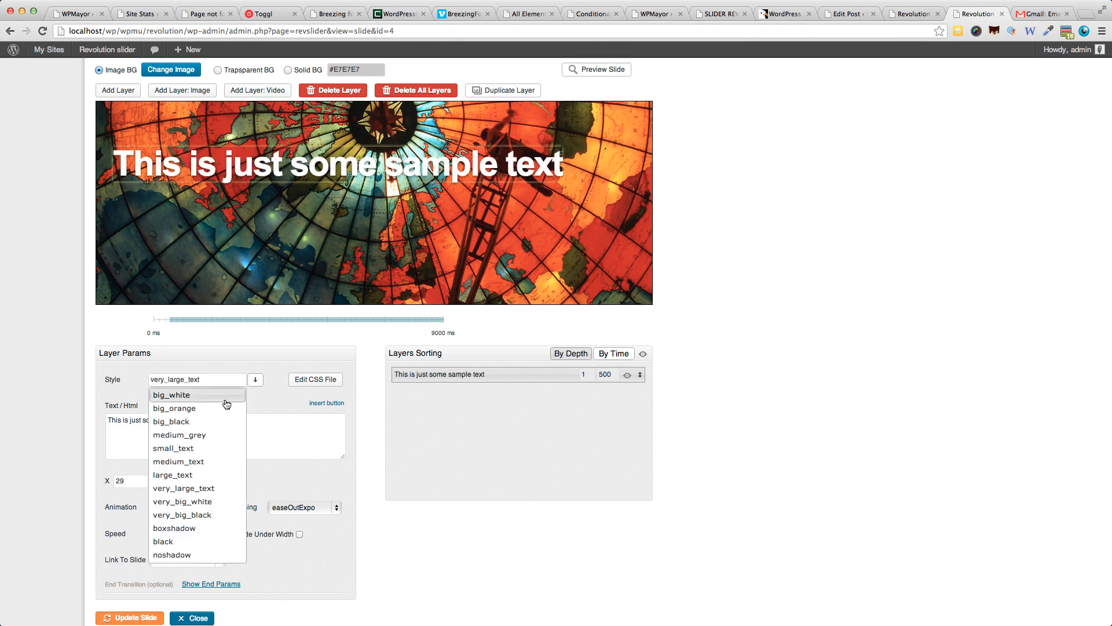
pyautogui.click(225, 393)
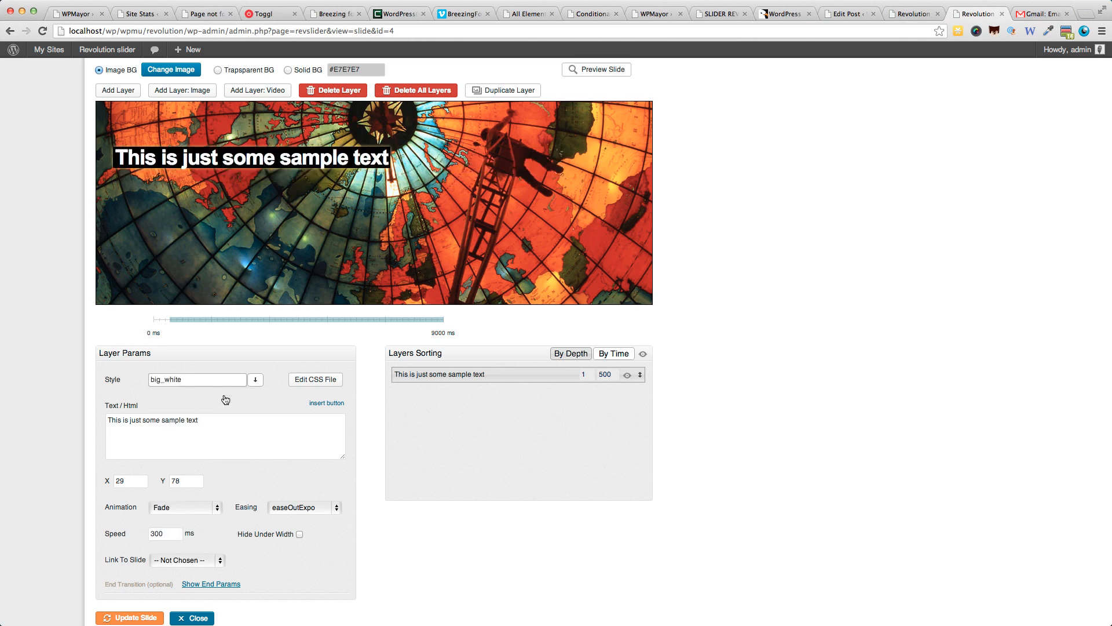
# Edit the captions CSS file so that the big_white caption's text color is green, and update the file.
pyautogui.click(300, 385)
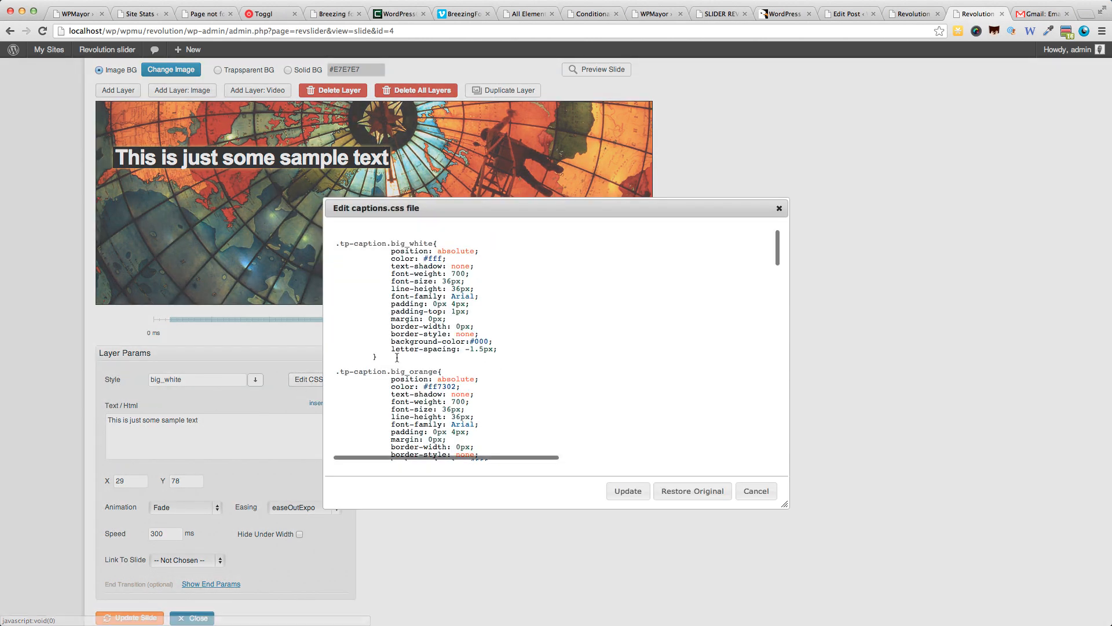
pyautogui.scroll(-2, 491, 248)
pyautogui.scroll(-6, 491, 248)
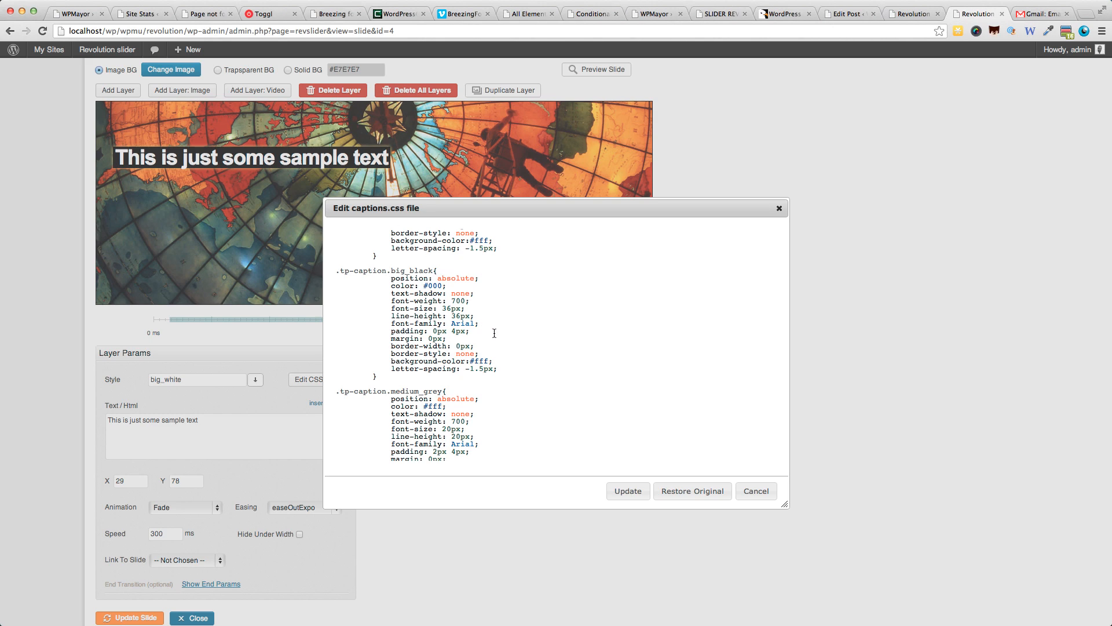
pyautogui.scroll(8, 492, 333)
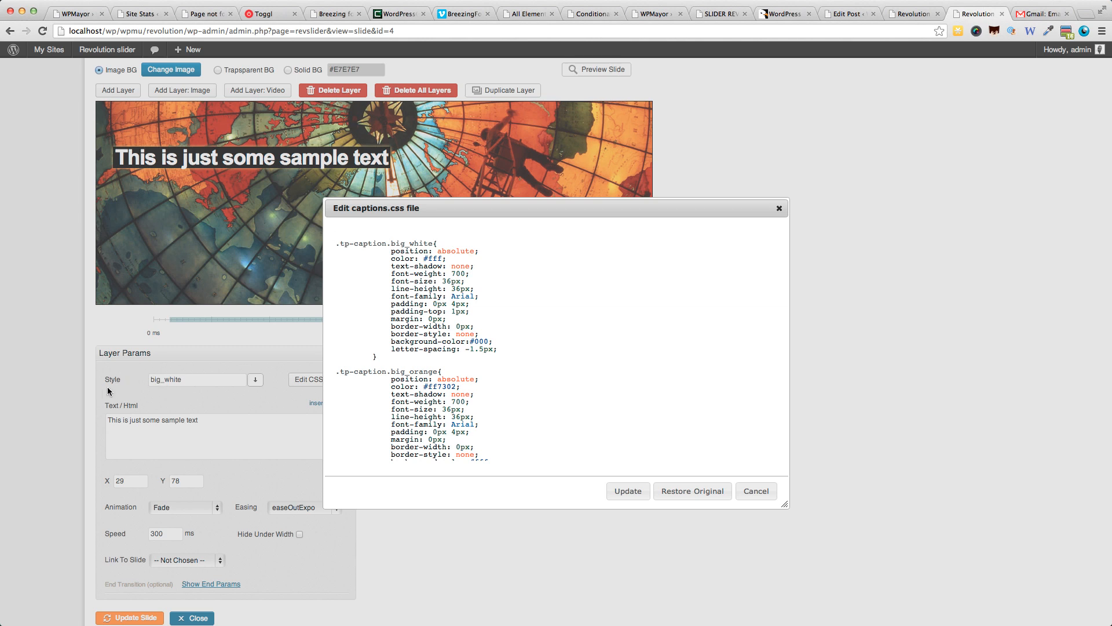
pyautogui.click(433, 258)
pyautogui.moveTo(441, 259); pyautogui.dragTo(425, 259)
pyautogui.write('green')
pyautogui.click(629, 492)
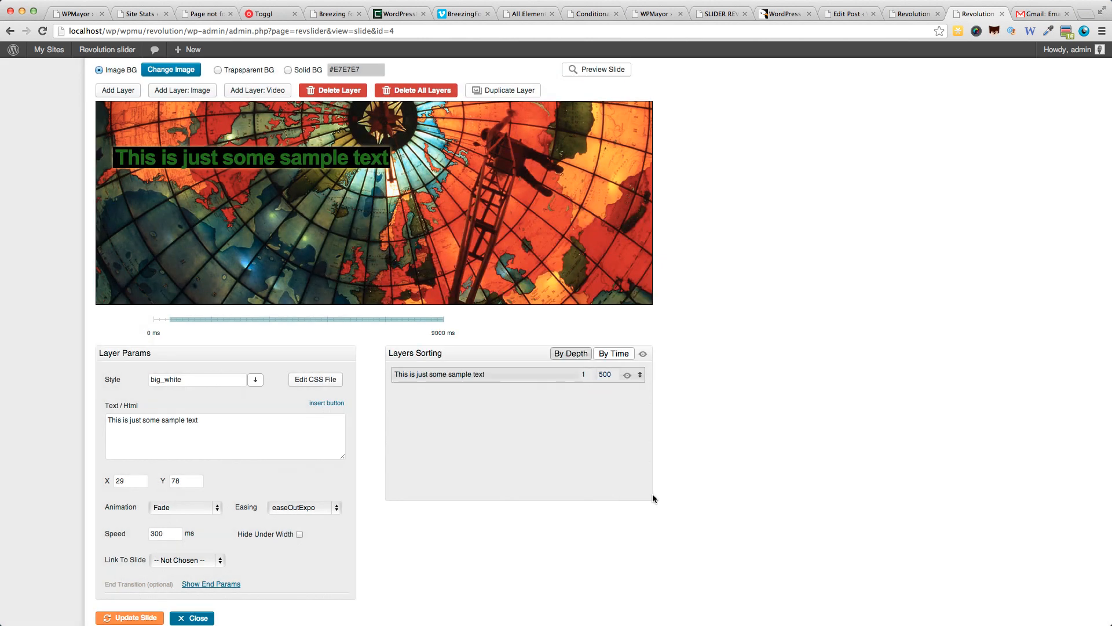
pyautogui.click(307, 172)
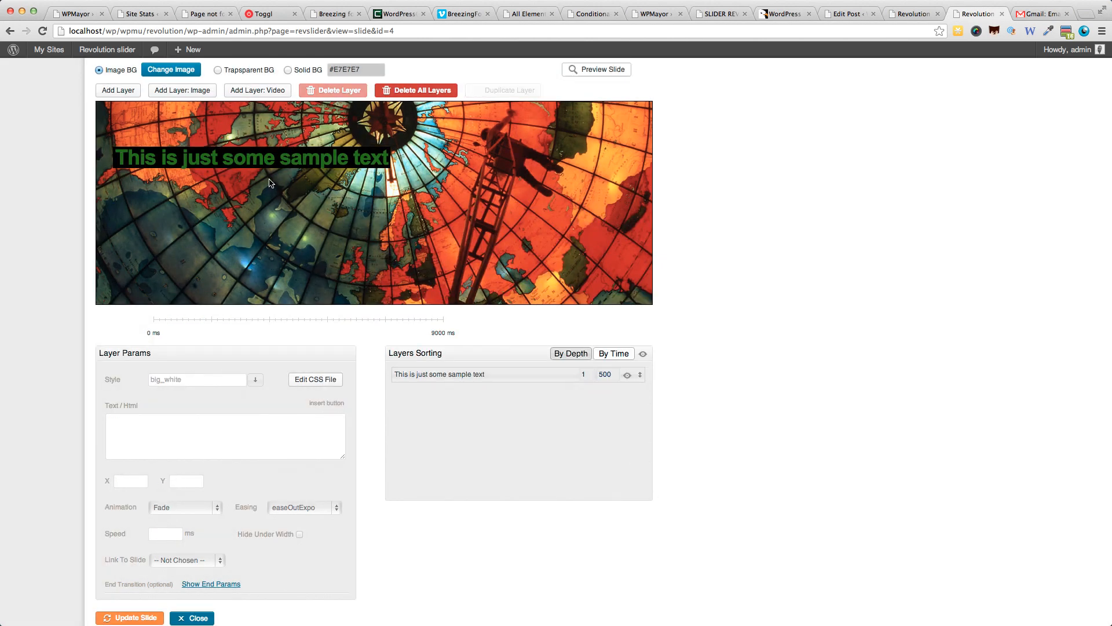
# Examine the sample text layer's parameters, including the available animation, easing and link-to-slide options.
pyautogui.click(216, 160)
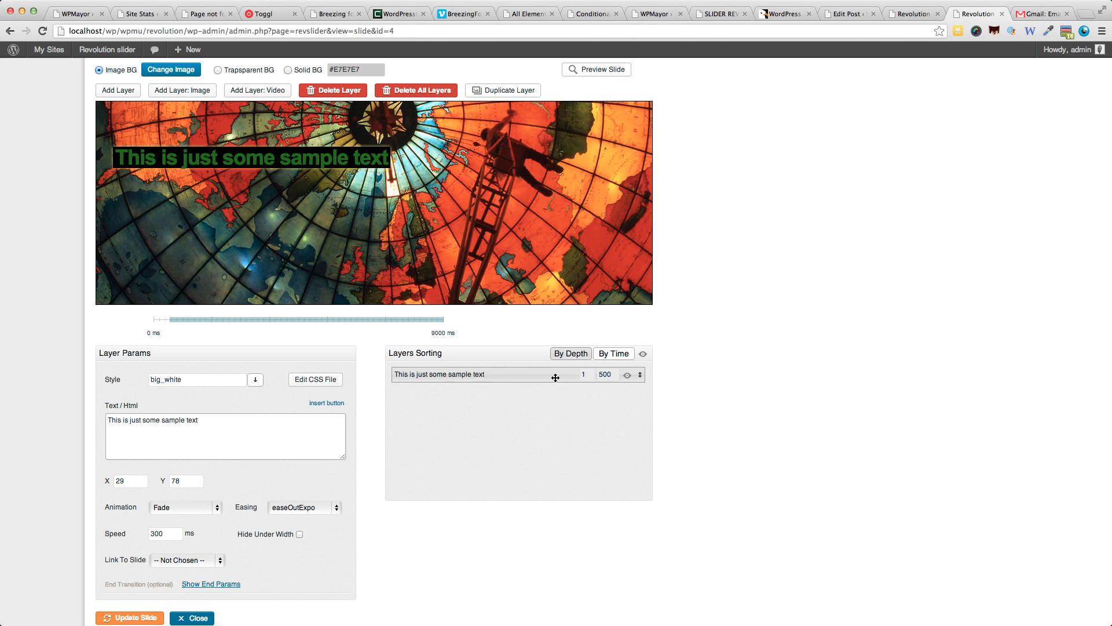
pyautogui.scroll(-1, 426, 454)
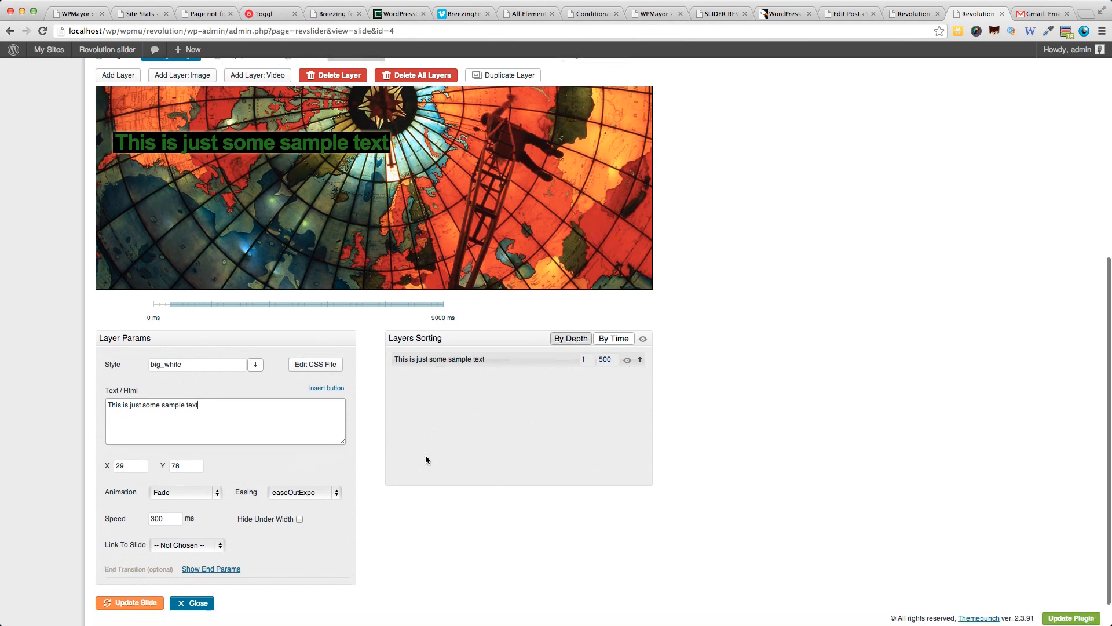
pyautogui.click(186, 491)
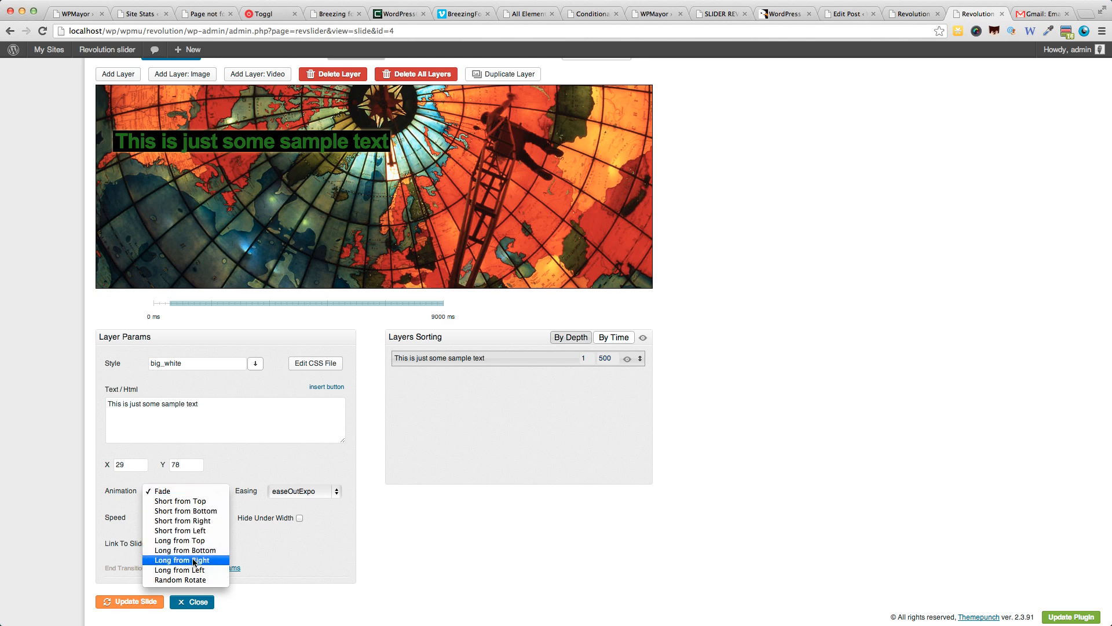
pyautogui.click(292, 491)
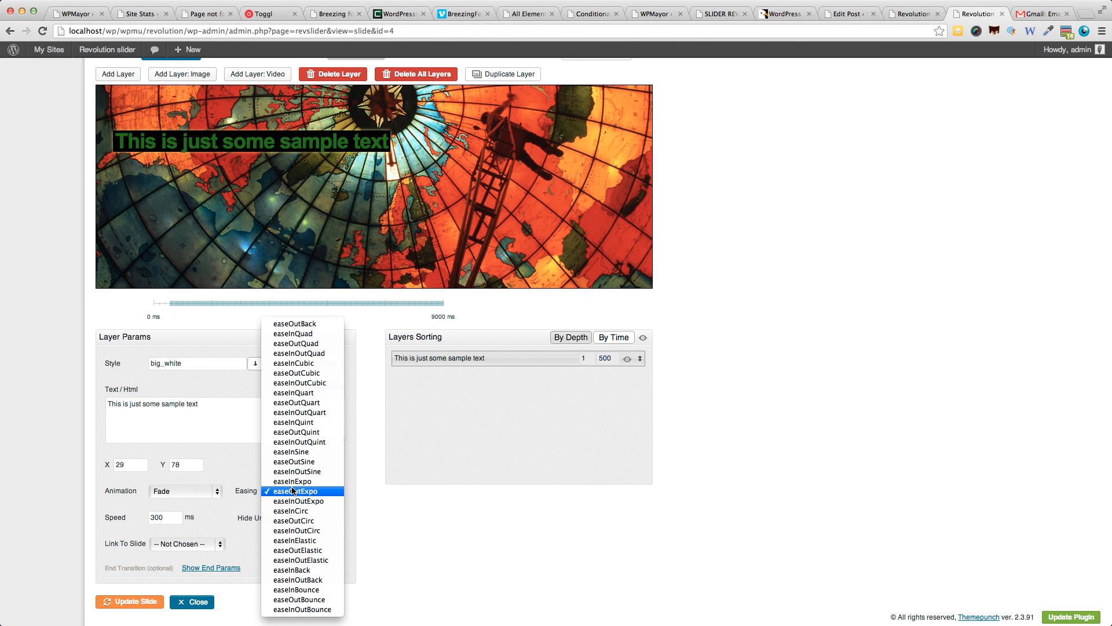
pyautogui.click(67, 472)
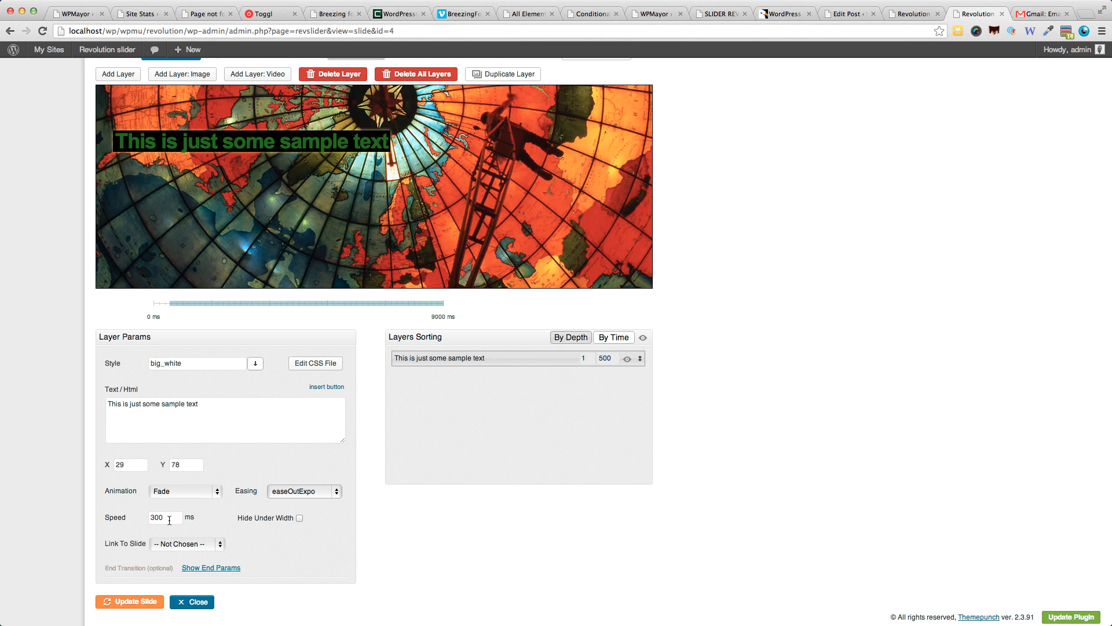
pyautogui.scroll(-2, 220, 518)
pyautogui.click(203, 510)
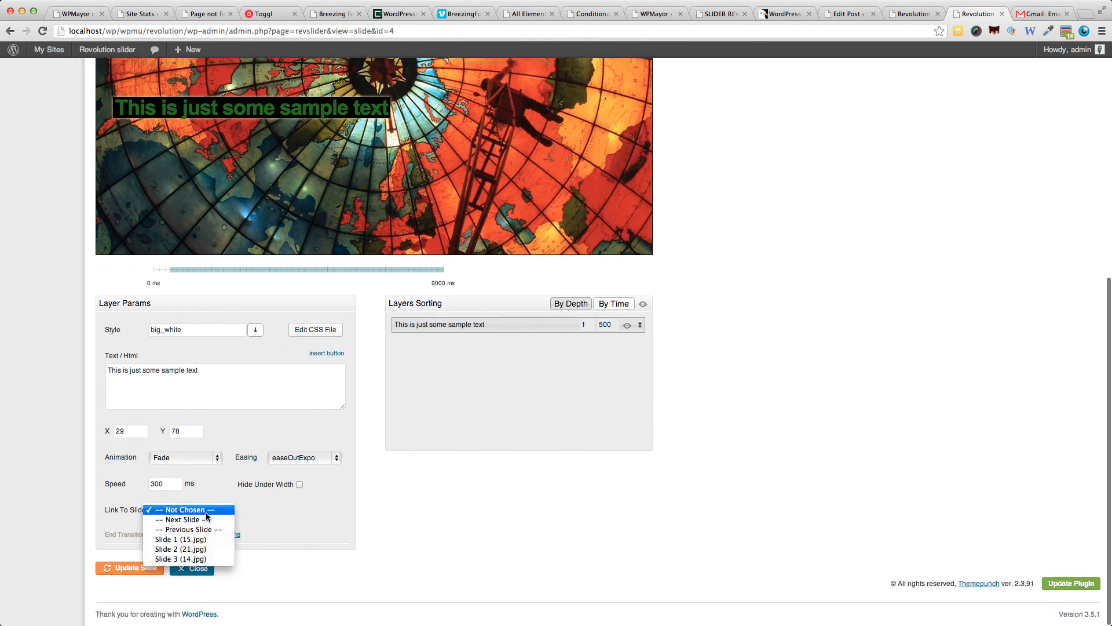
pyautogui.click(289, 510)
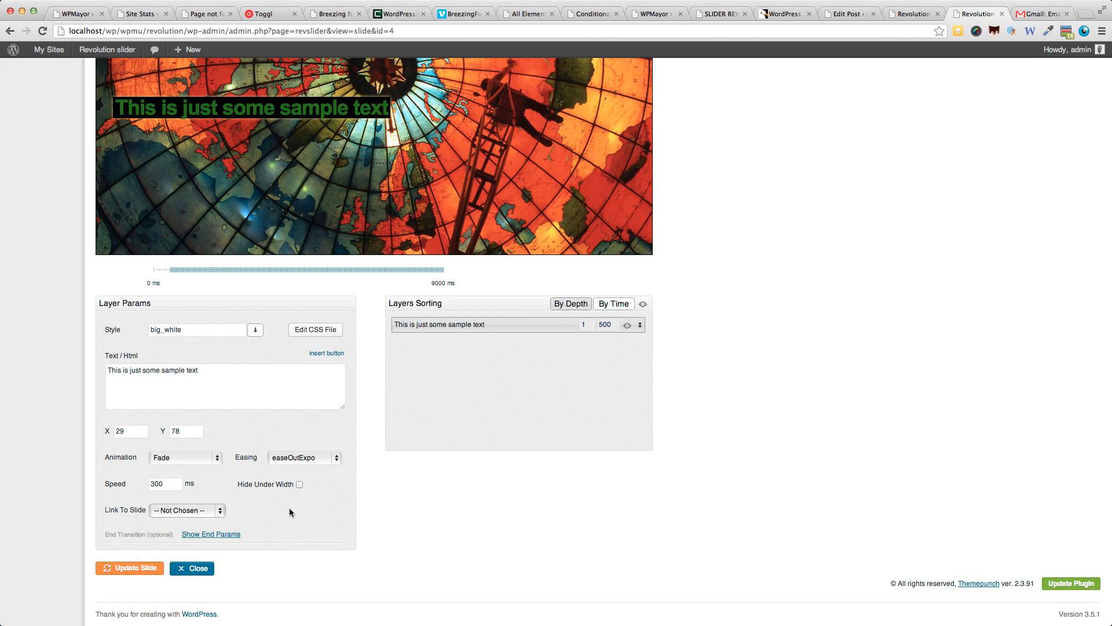
# Add the penguin image pen1.png from the media library as an image layer and move it to about X 557, Y 148.
pyautogui.scroll(5, 290, 509)
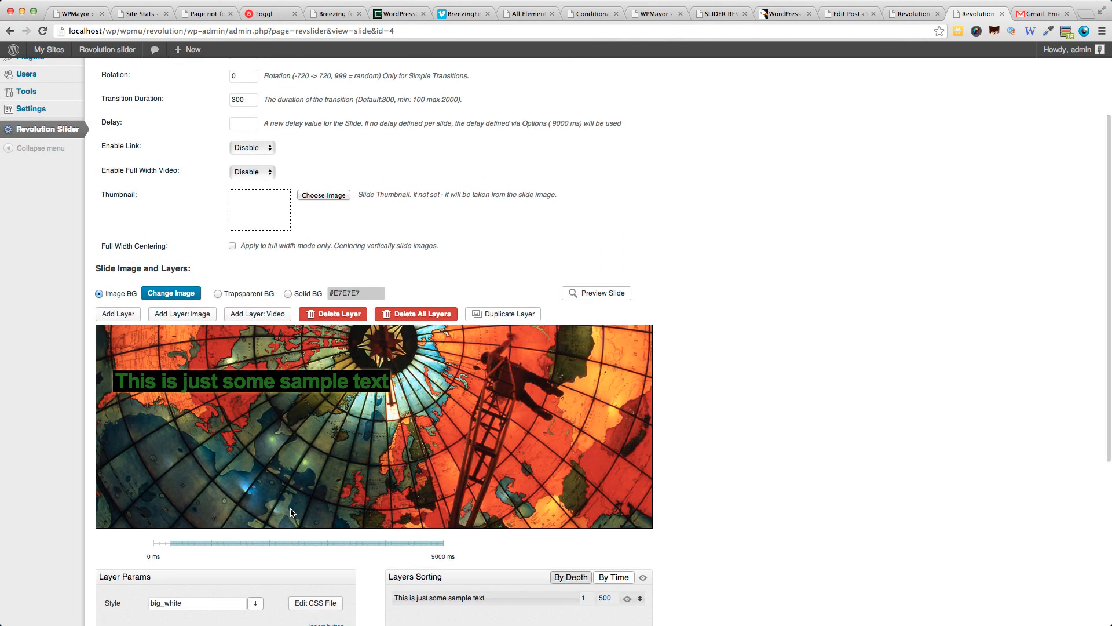
pyautogui.click(179, 317)
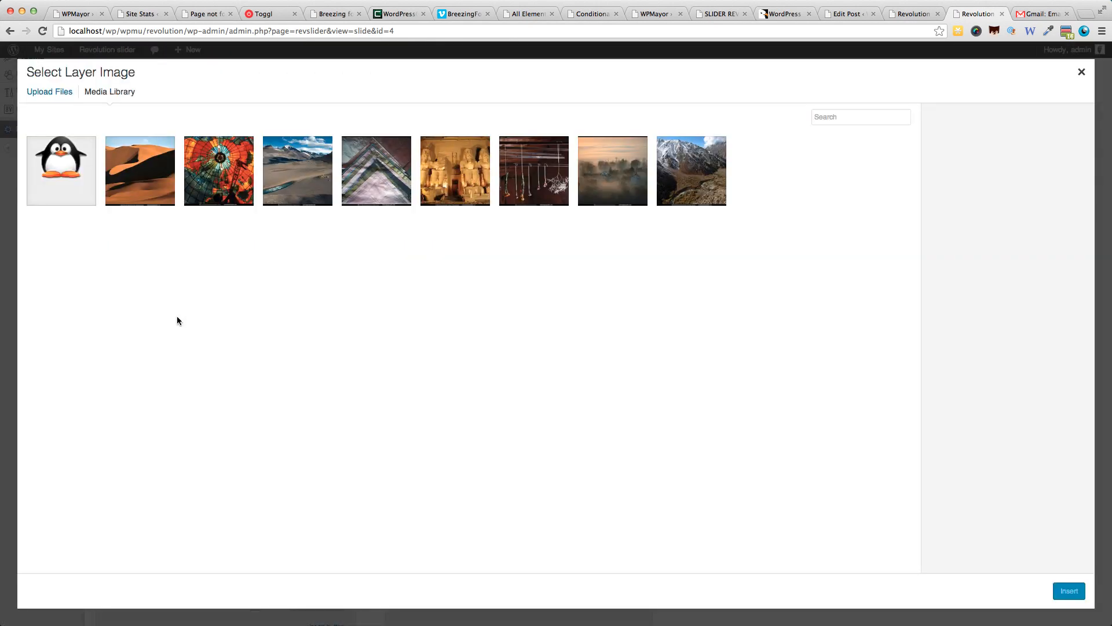
pyautogui.click(54, 192)
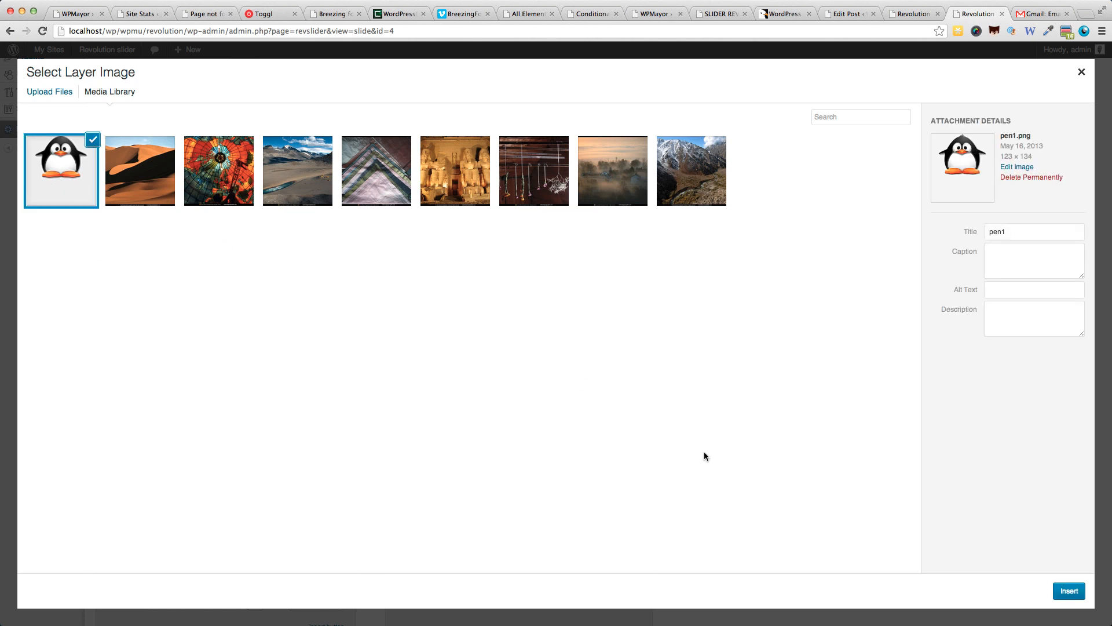
pyautogui.click(1069, 590)
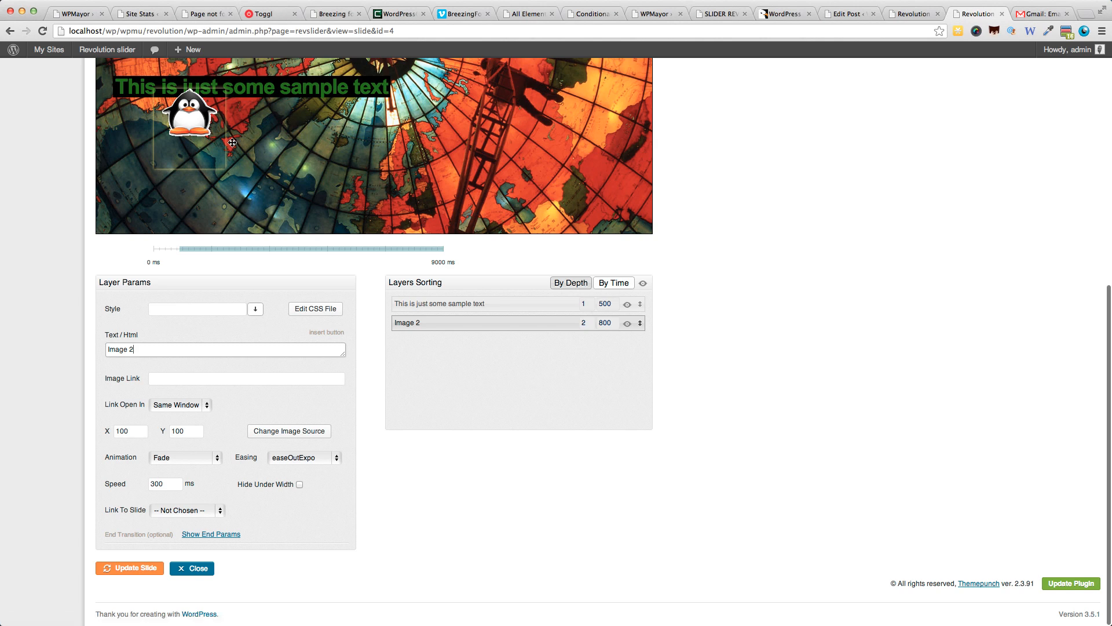
pyautogui.moveTo(192, 126); pyautogui.dragTo(453, 153)
pyautogui.scroll(5, 736, 253)
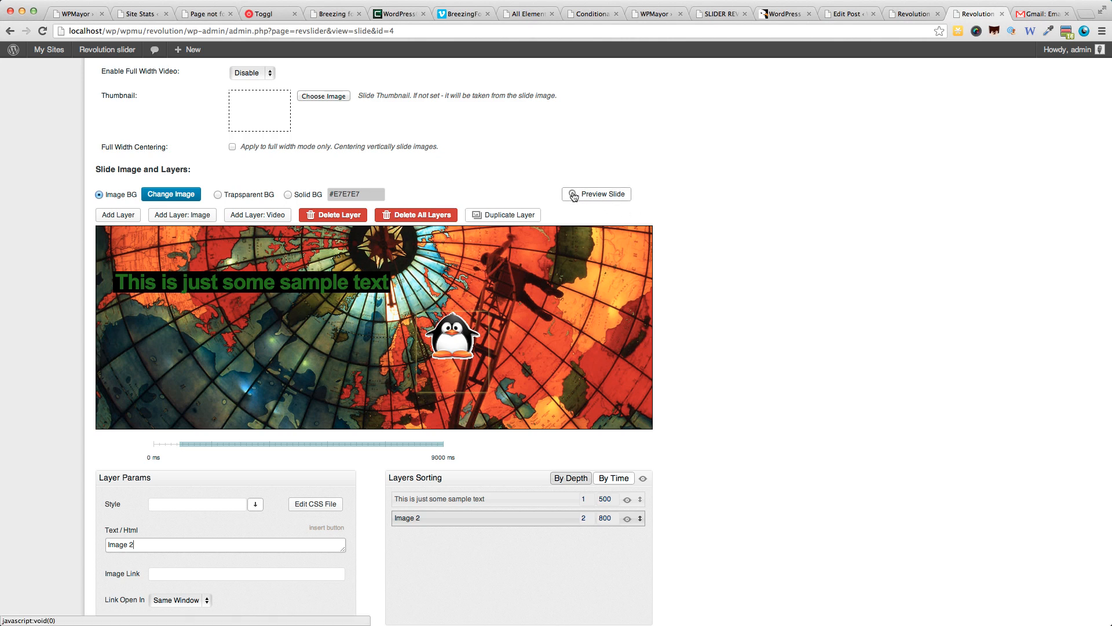
pyautogui.scroll(-5, 681, 278)
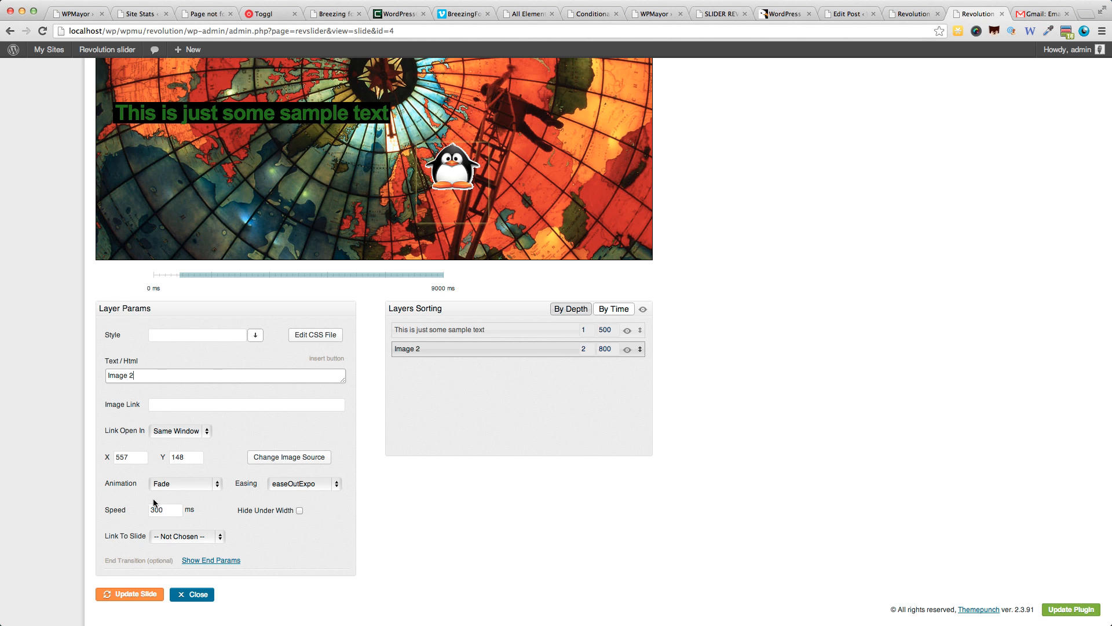
# Try placing the image layer above the sample text layer in the sorting list, then restore the original order.
pyautogui.click(534, 381)
pyautogui.scroll(-1, 474, 348)
pyautogui.moveTo(474, 327); pyautogui.dragTo(474, 301)
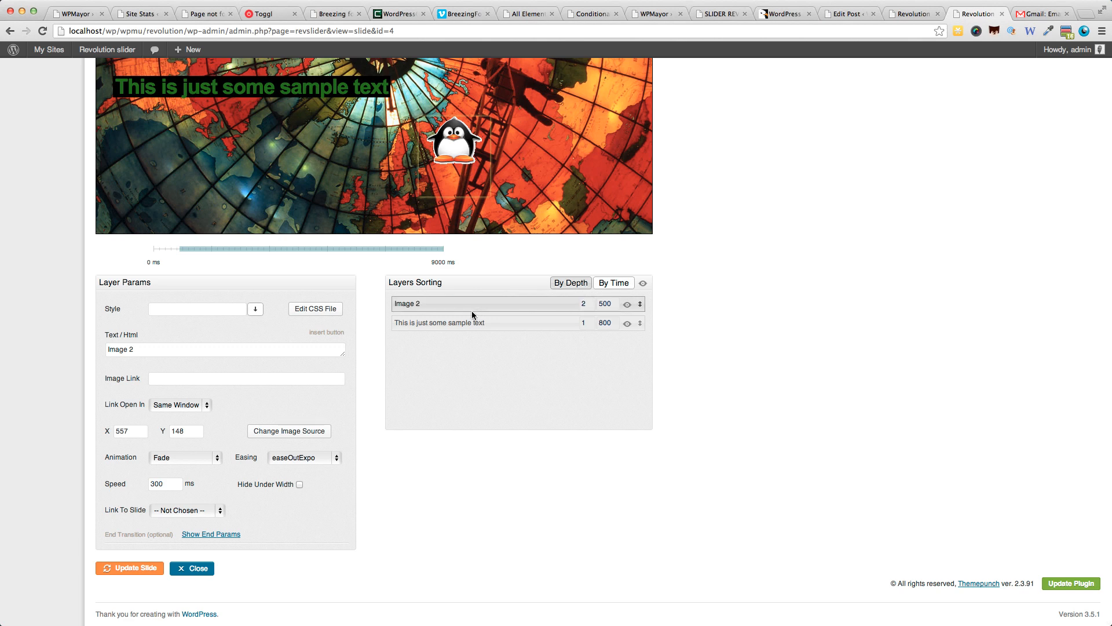
pyautogui.moveTo(474, 301); pyautogui.dragTo(474, 330)
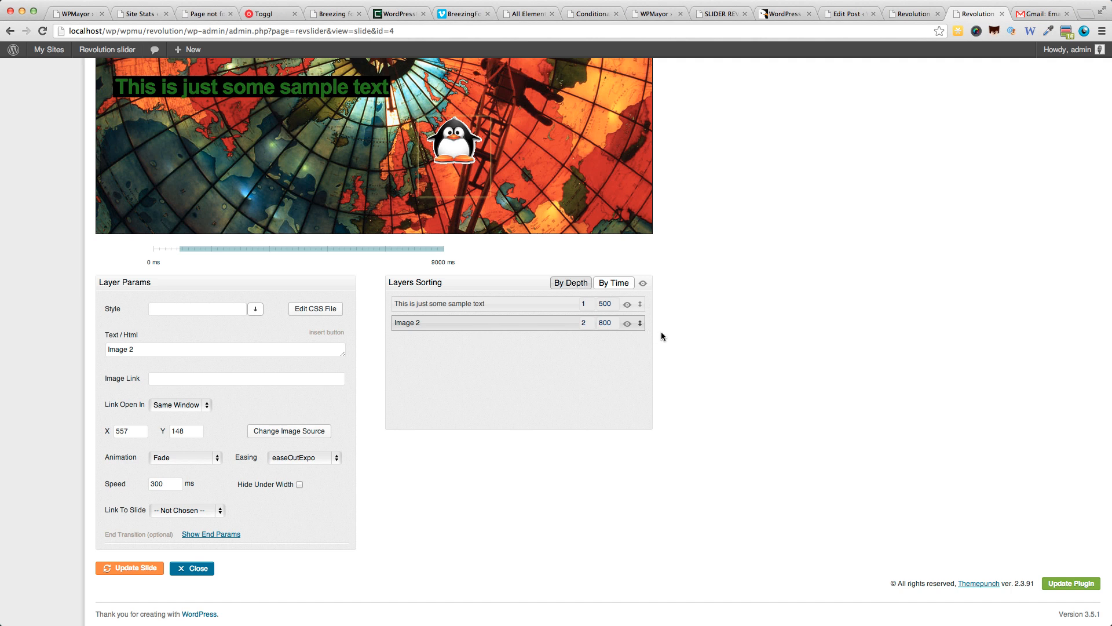
# Preview the slide with its text and penguin image layers, and close the preview.
pyautogui.scroll(3, 662, 331)
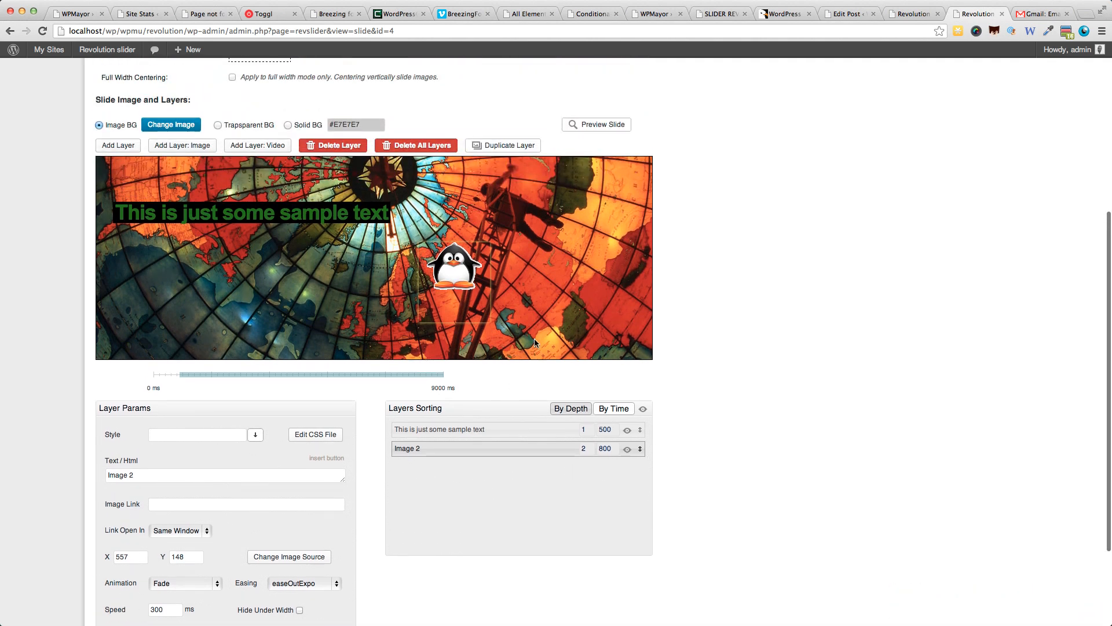
pyautogui.click(596, 127)
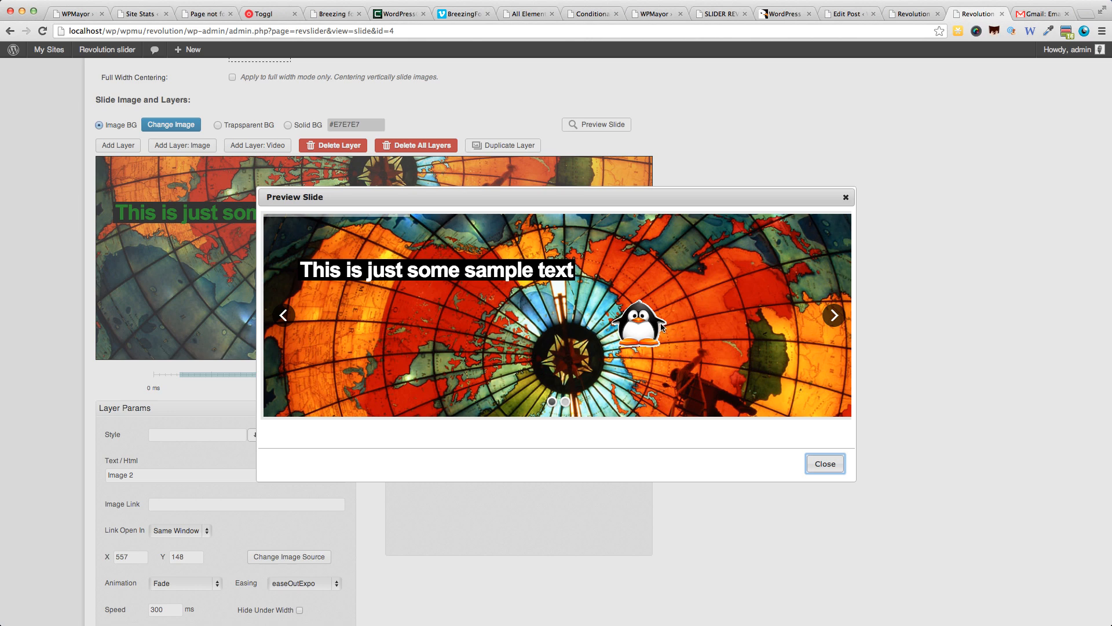
pyautogui.click(845, 198)
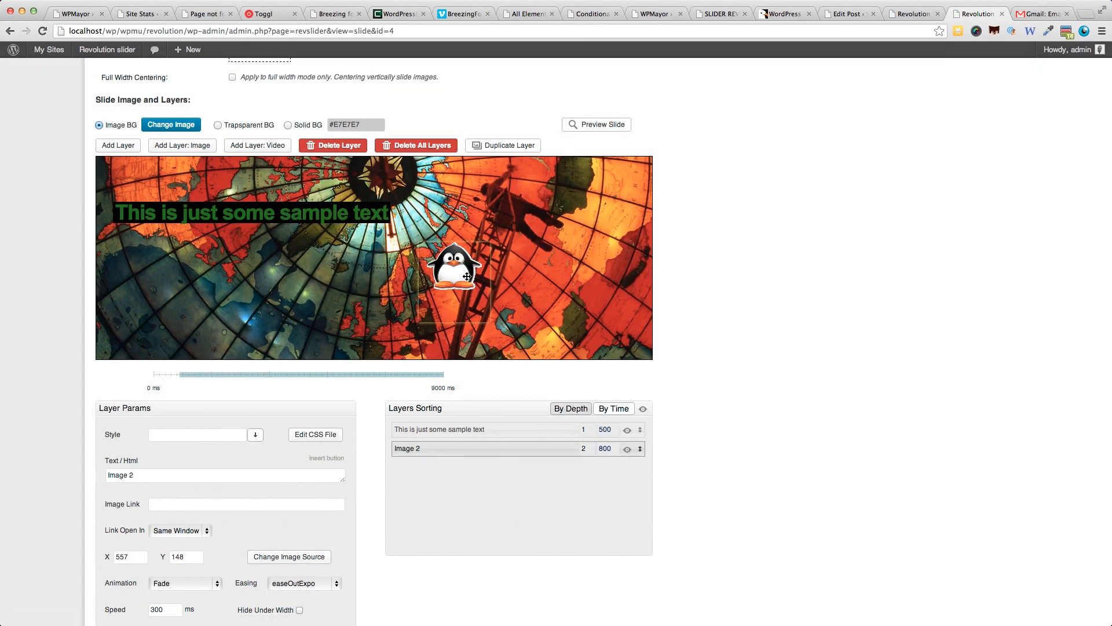
# Move the penguin image layer to about X 536, Y 150 and set its animation to Long from Right.
pyautogui.moveTo(469, 277)
pyautogui.mouseDown()
pyautogui.moveTo(727, 273)
pyautogui.moveTo(473, 277)
pyautogui.mouseUp()
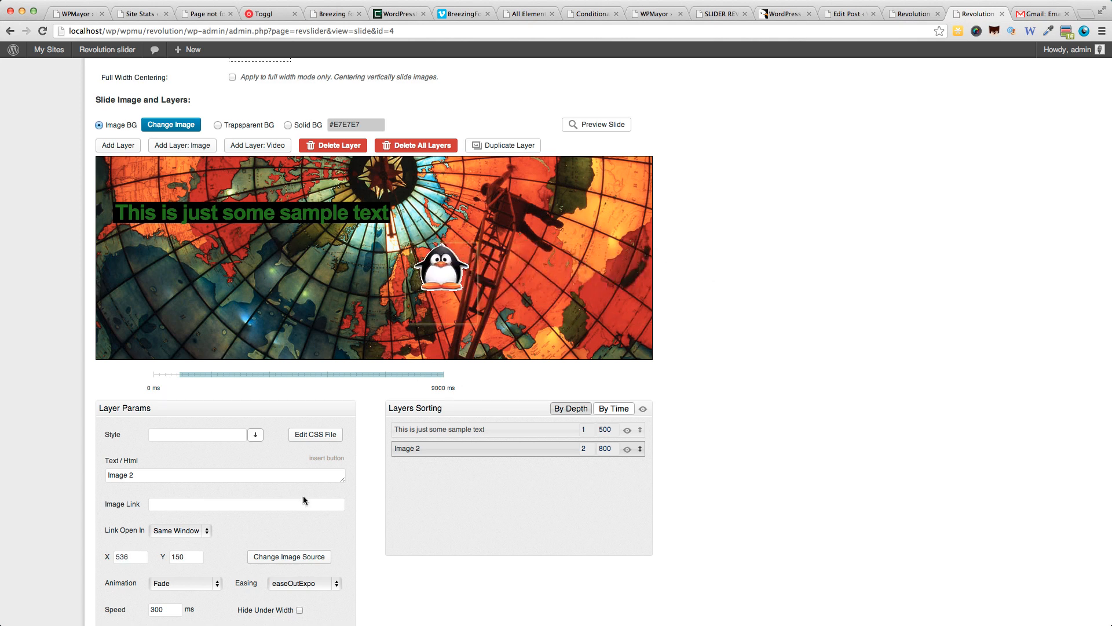
pyautogui.click(162, 582)
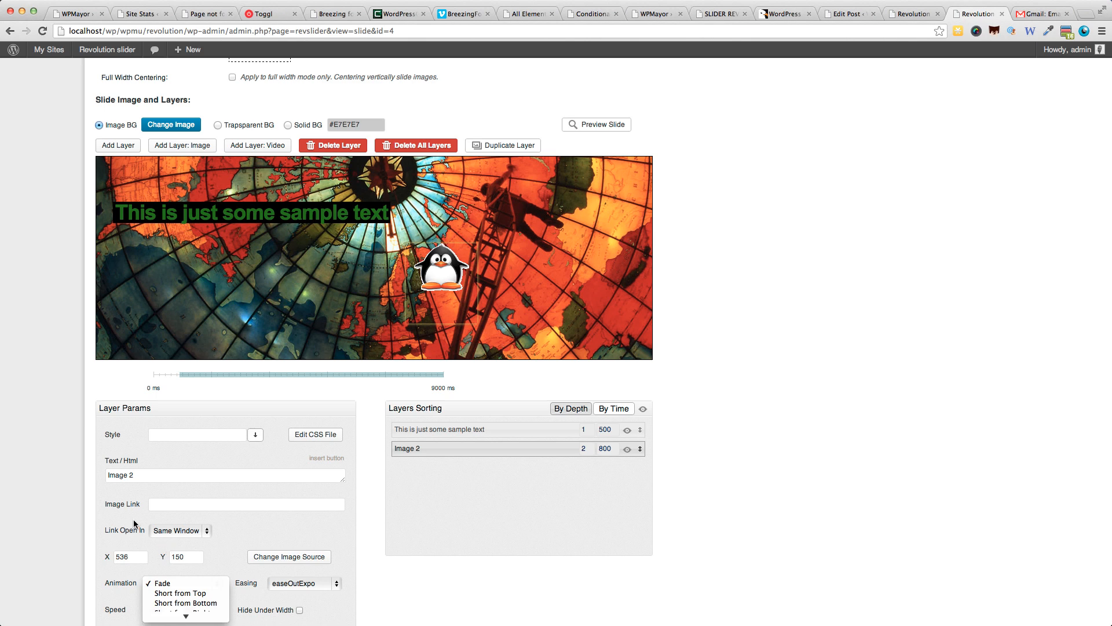
pyautogui.click(60, 520)
pyautogui.scroll(-1, 61, 519)
pyautogui.click(194, 551)
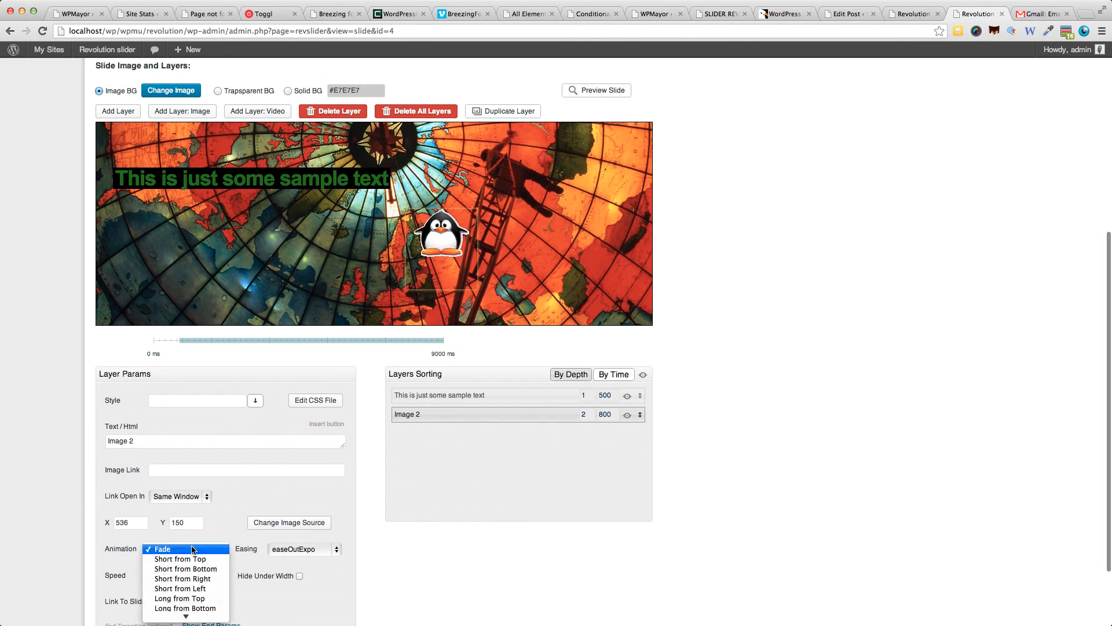
pyautogui.scroll(-2, 194, 593)
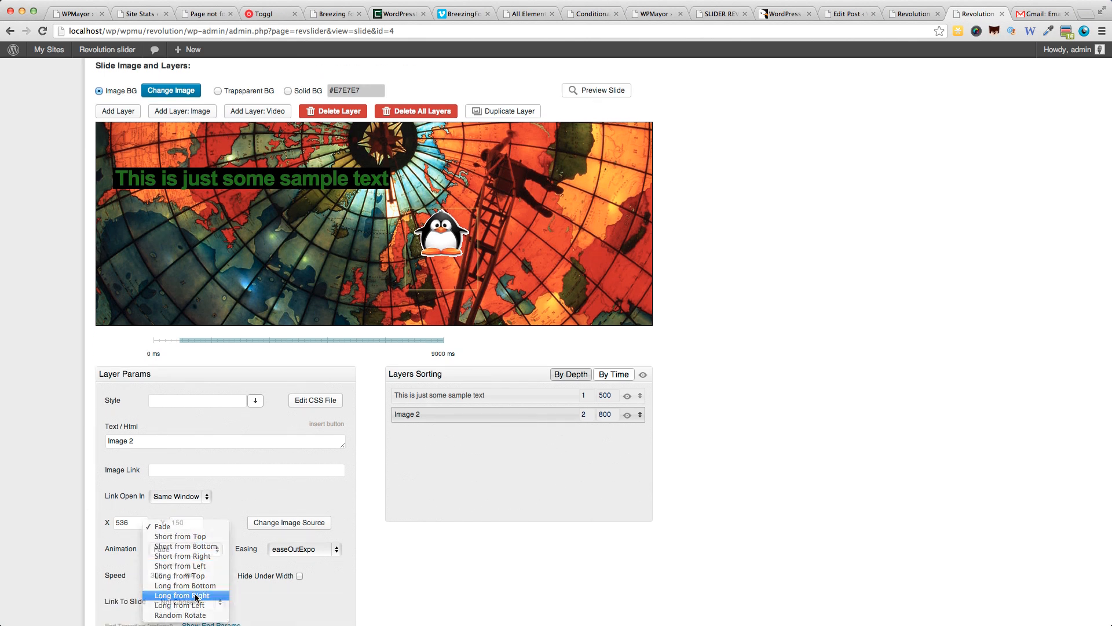
pyautogui.click(194, 594)
# Set the penguin image layer's easing to easeInElastic.
pyautogui.click(294, 549)
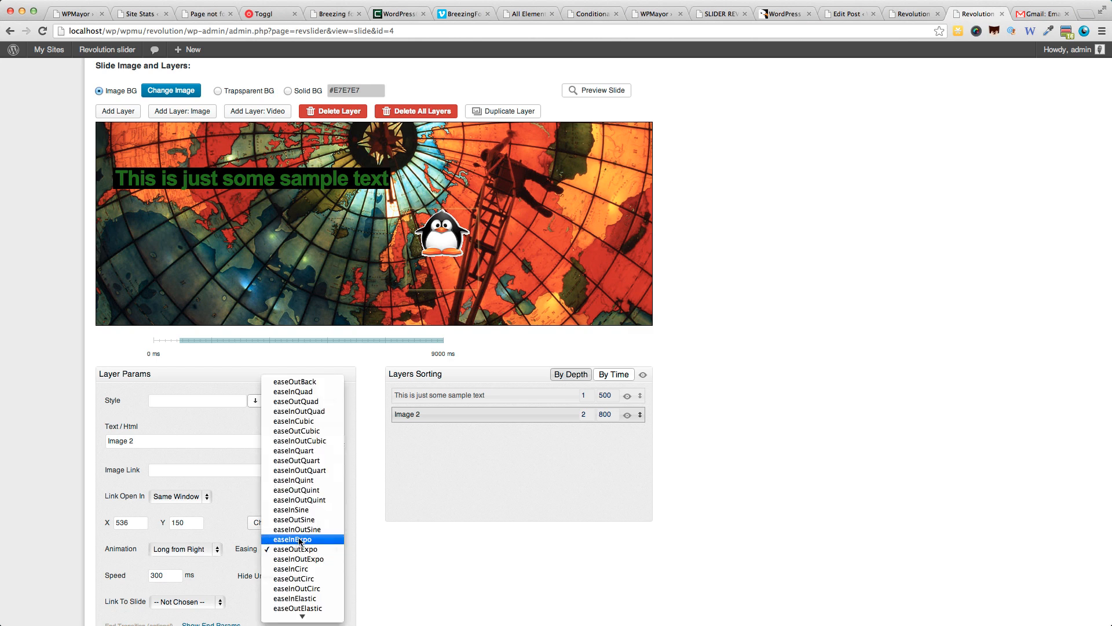
pyautogui.scroll(-2, 308, 504)
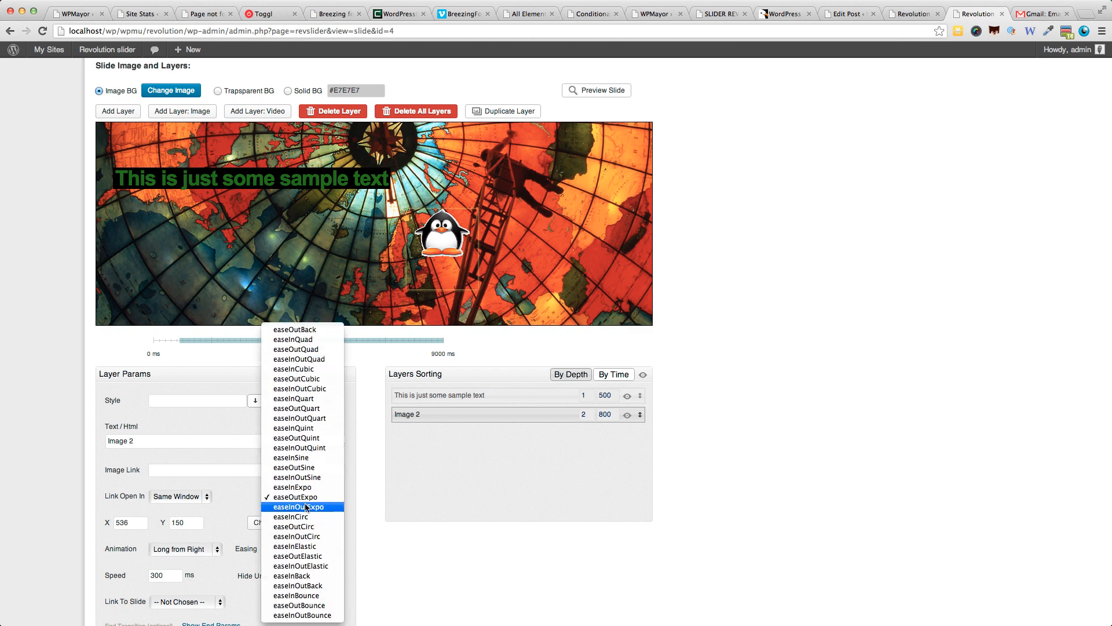
pyautogui.click(310, 548)
pyautogui.scroll(-3, 379, 551)
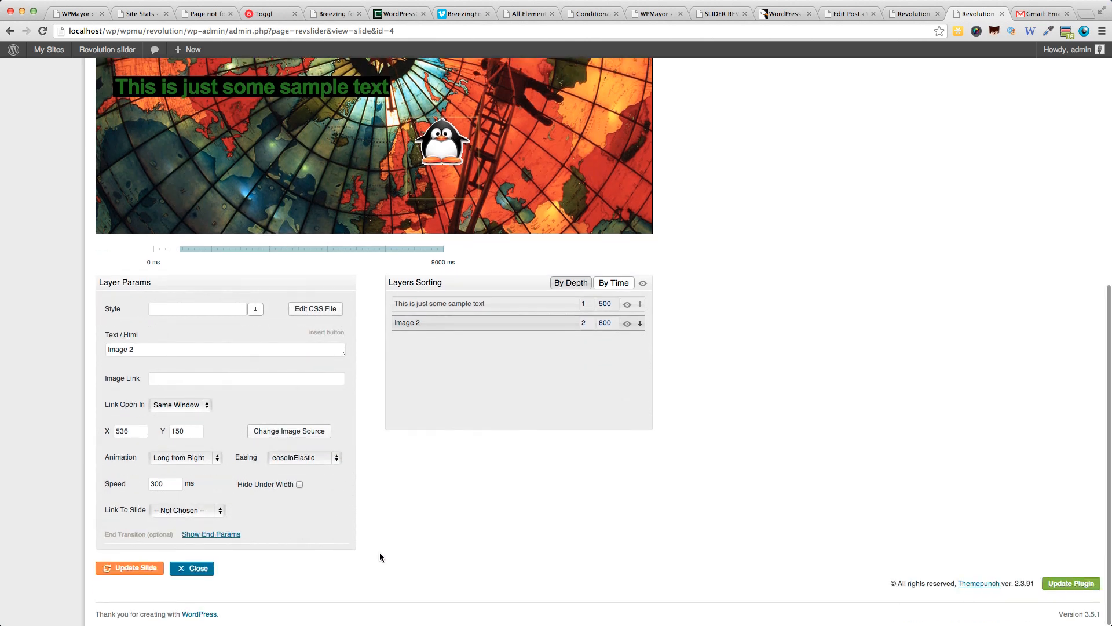
# Preview the slide to check the penguin's animation and easing, and close the preview.
pyautogui.scroll(5, 463, 493)
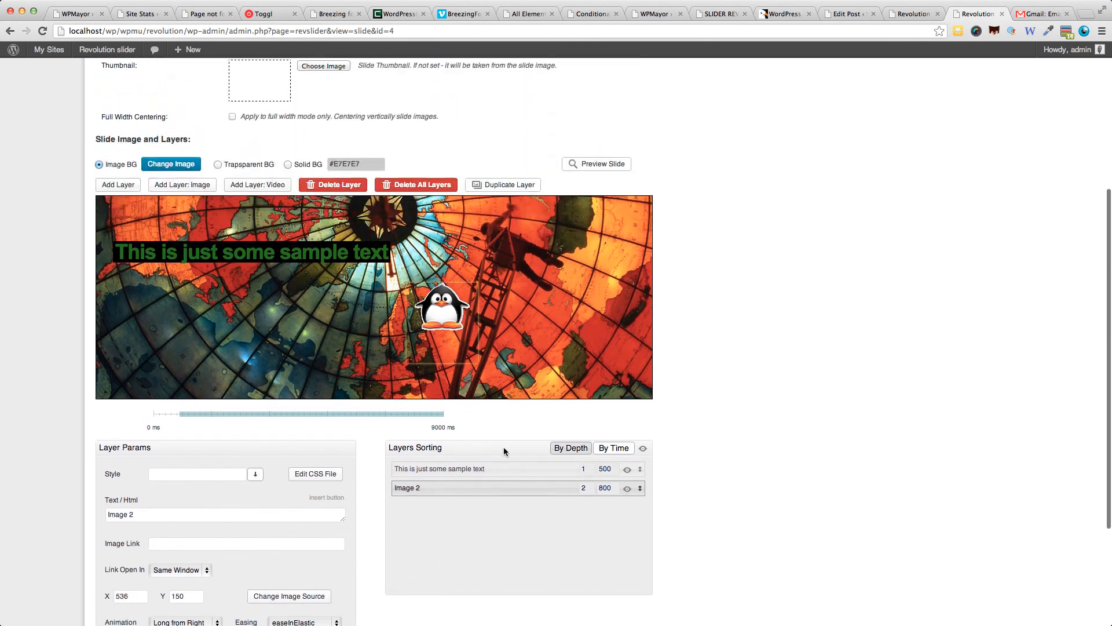
pyautogui.click(609, 165)
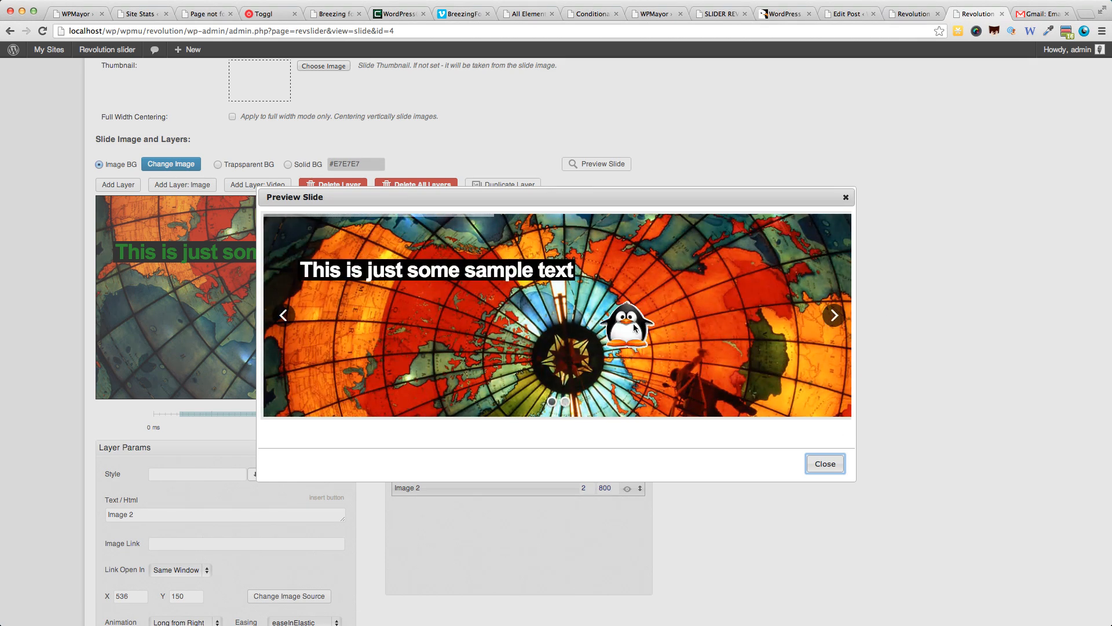
pyautogui.click(846, 198)
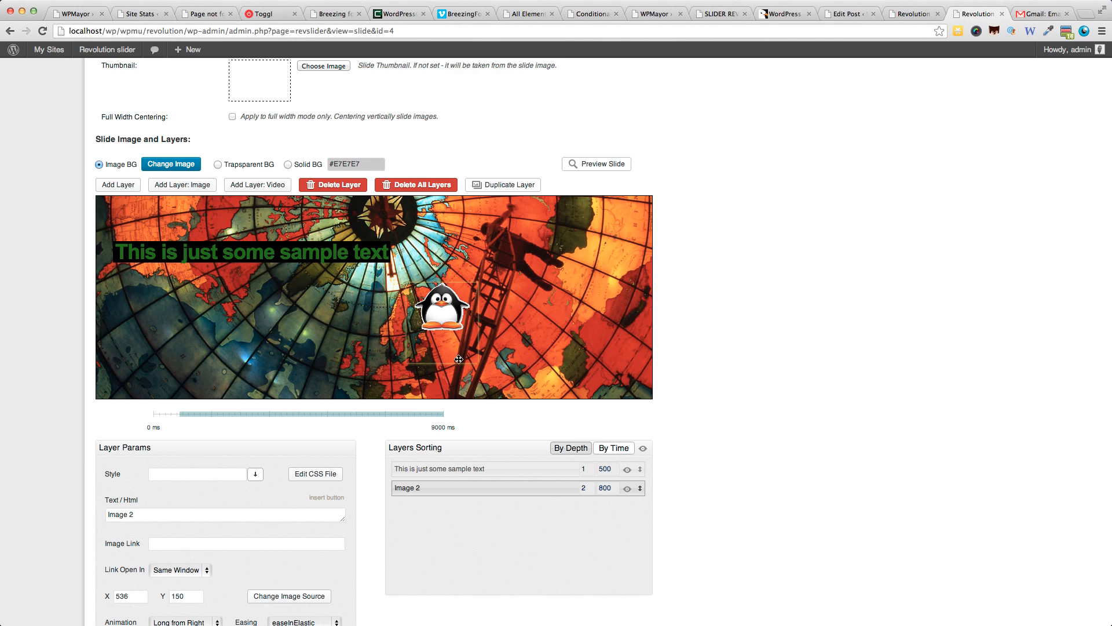
# Move the penguin image to about X 760, Y 38, and add a YouTube video layer with the ID KaOC9danxNo at 320 by 240.
pyautogui.moveTo(445, 305); pyautogui.dragTo(575, 241)
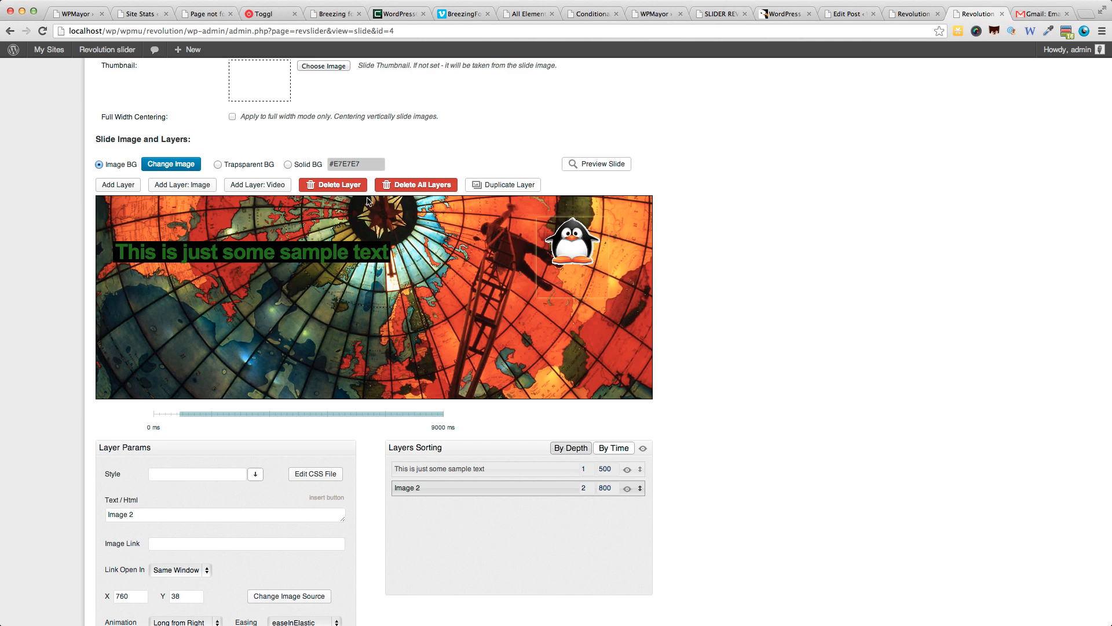
pyautogui.click(258, 186)
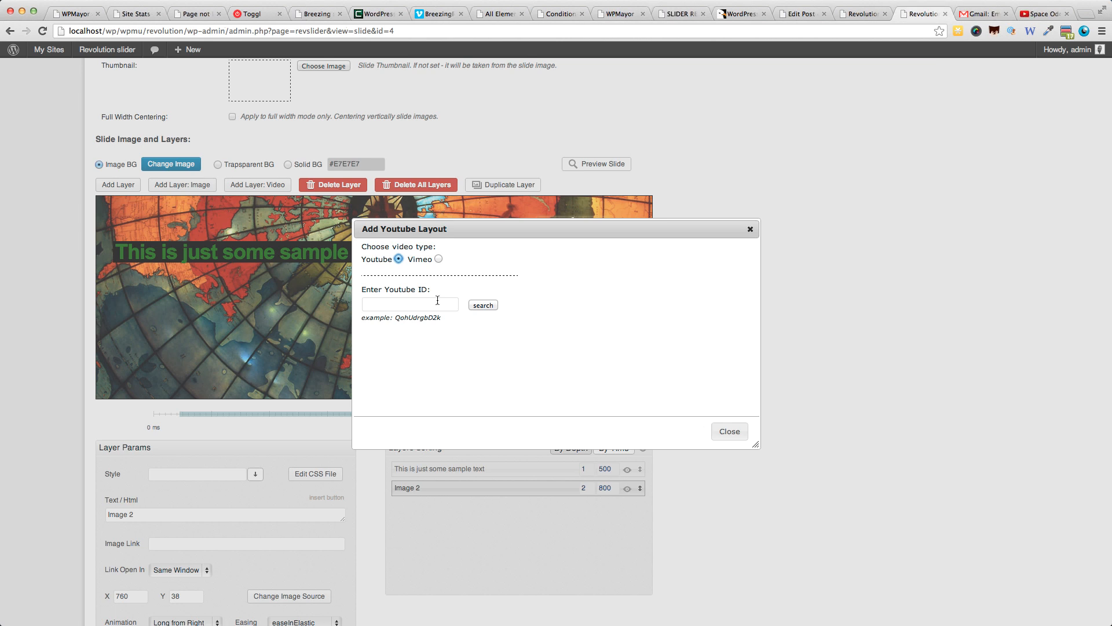
pyautogui.click(433, 302)
pyautogui.write('KaOC9danxNo')
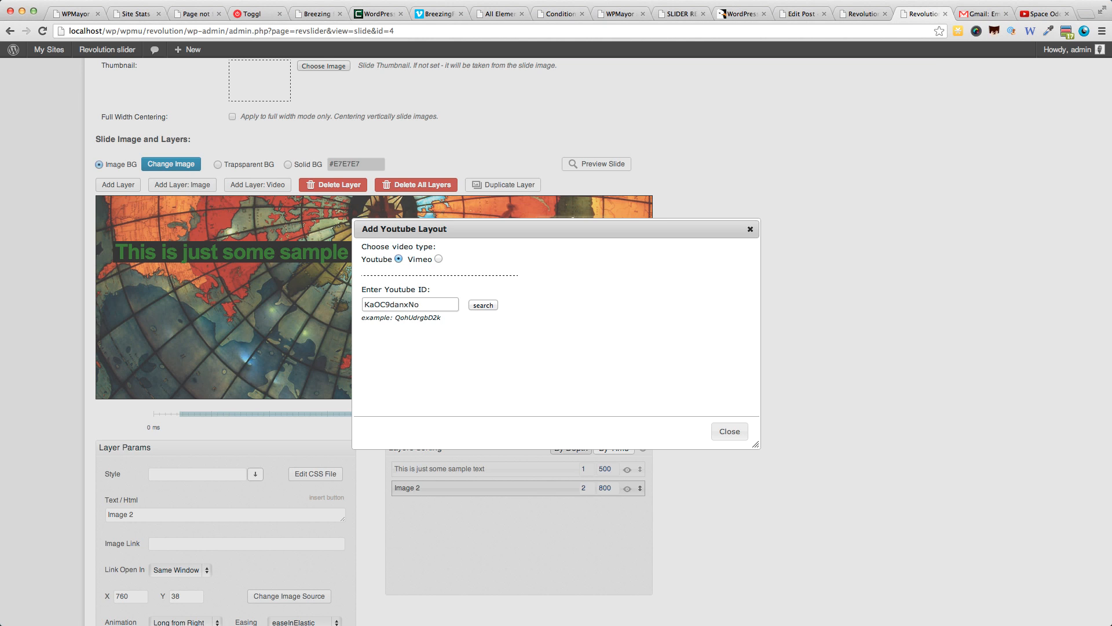
pyautogui.click(484, 306)
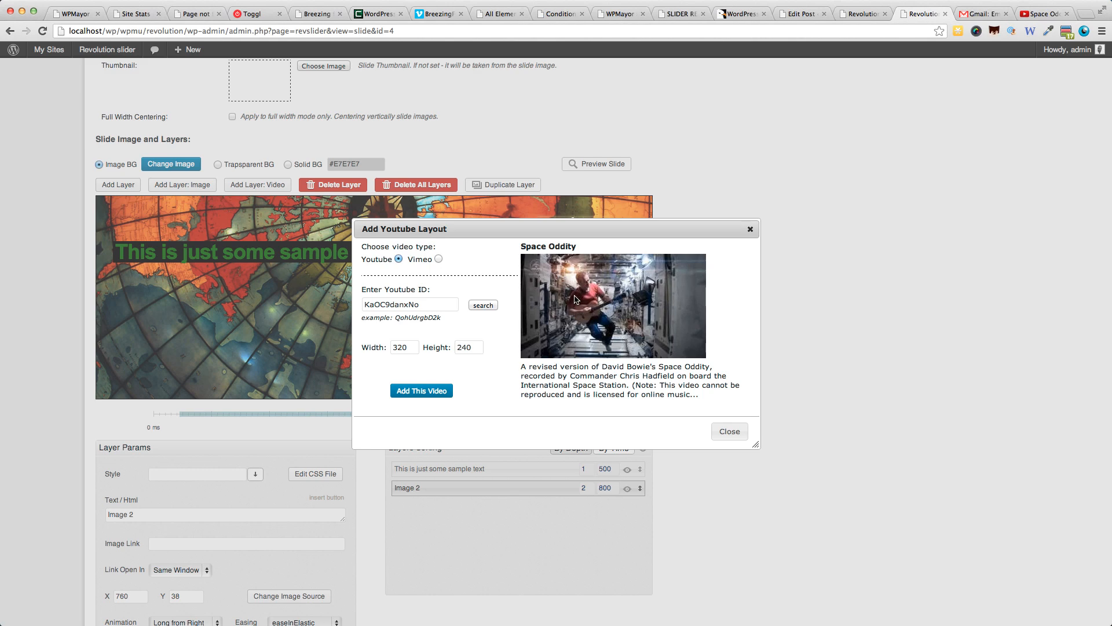
pyautogui.click(415, 394)
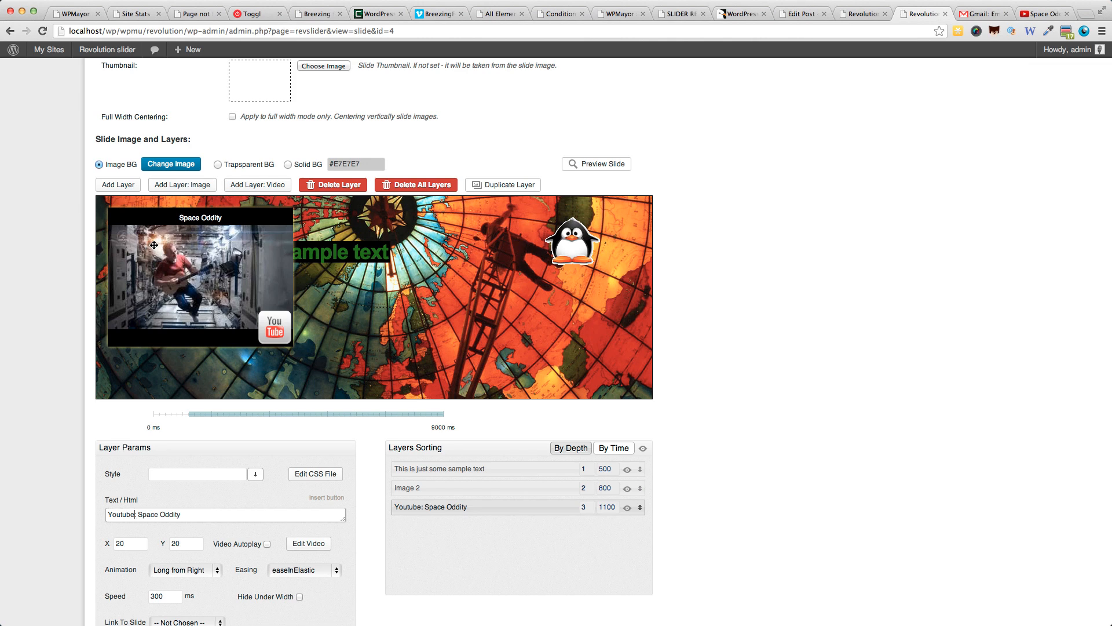
# Place the penguin image below the sample text and move the Space Oddity video layer to about X 590, Y 53.
pyautogui.moveTo(155, 245); pyautogui.dragTo(449, 291)
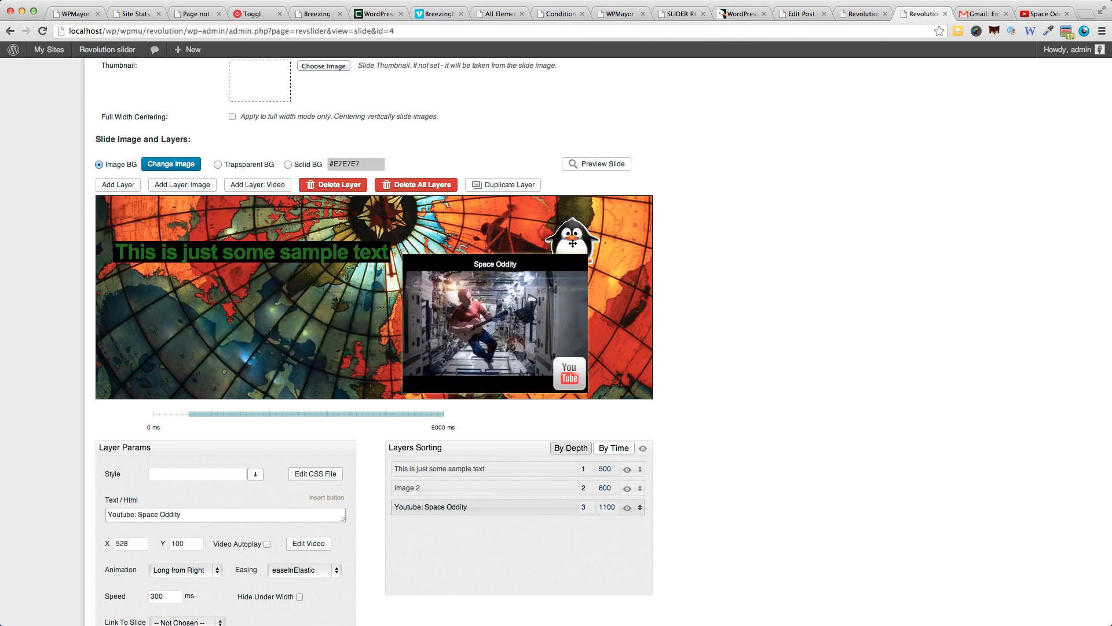
pyautogui.moveTo(572, 243); pyautogui.dragTo(256, 318)
pyautogui.moveTo(508, 314); pyautogui.dragTo(523, 302)
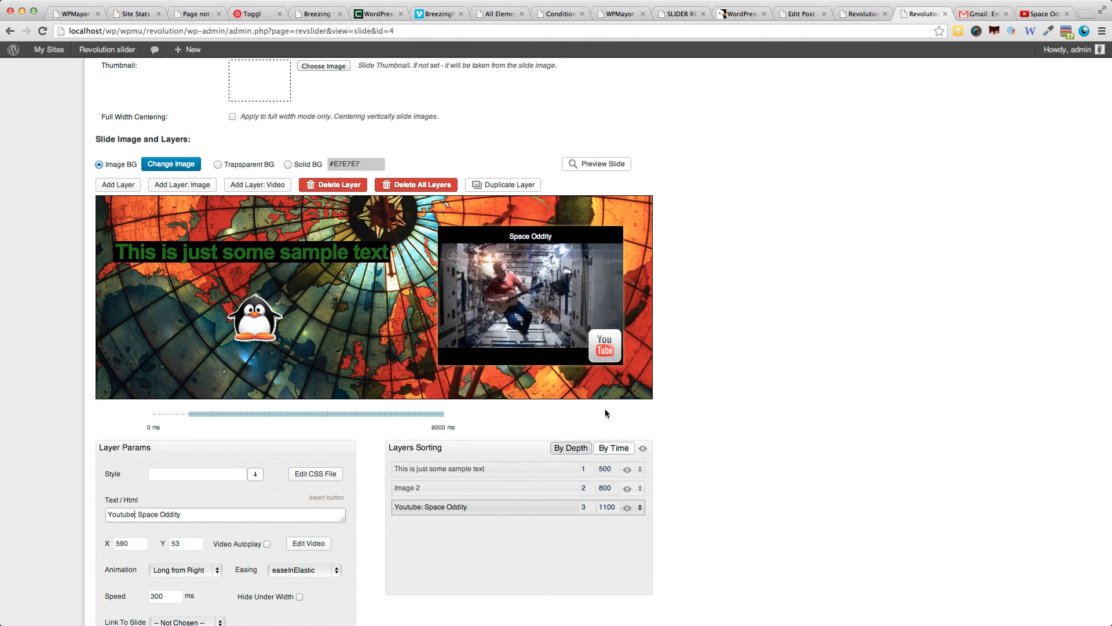
# Preview the slide, play and pause the Space Oddity video to check that it works, and close the preview.
pyautogui.moveTo(454, 509); pyautogui.dragTo(454, 478)
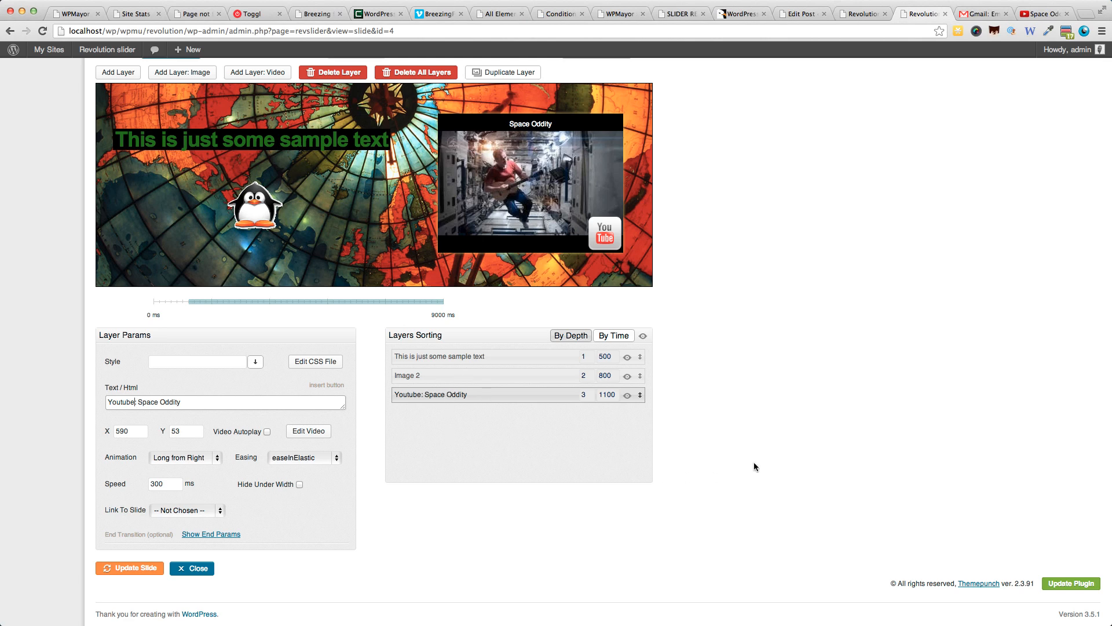
pyautogui.scroll(3, 753, 461)
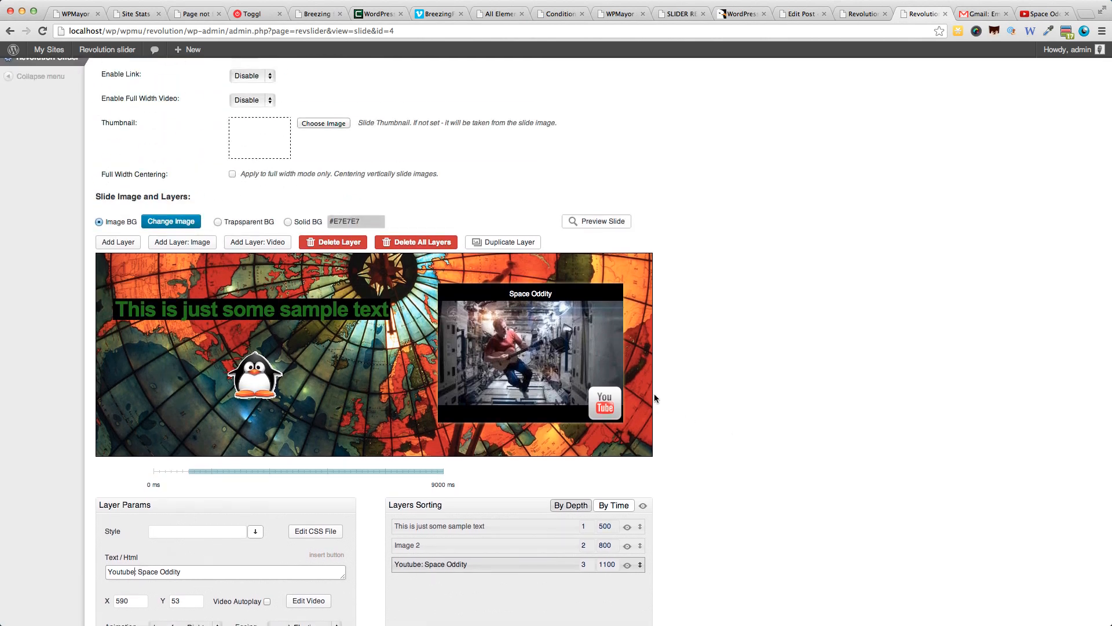
pyautogui.click(593, 221)
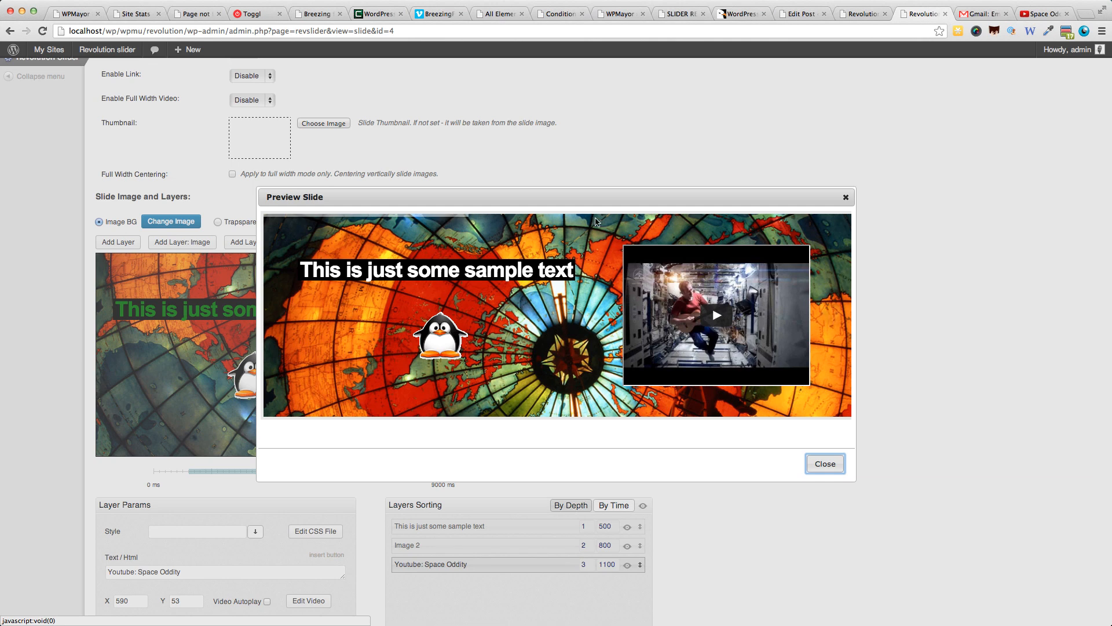
pyautogui.click(712, 321)
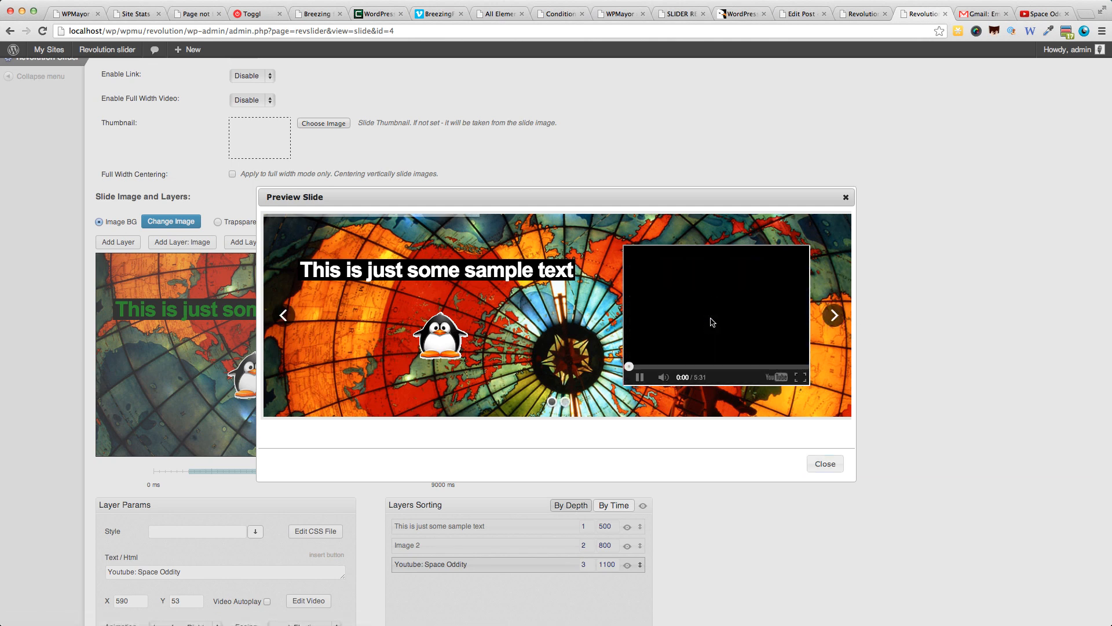
pyautogui.click(642, 380)
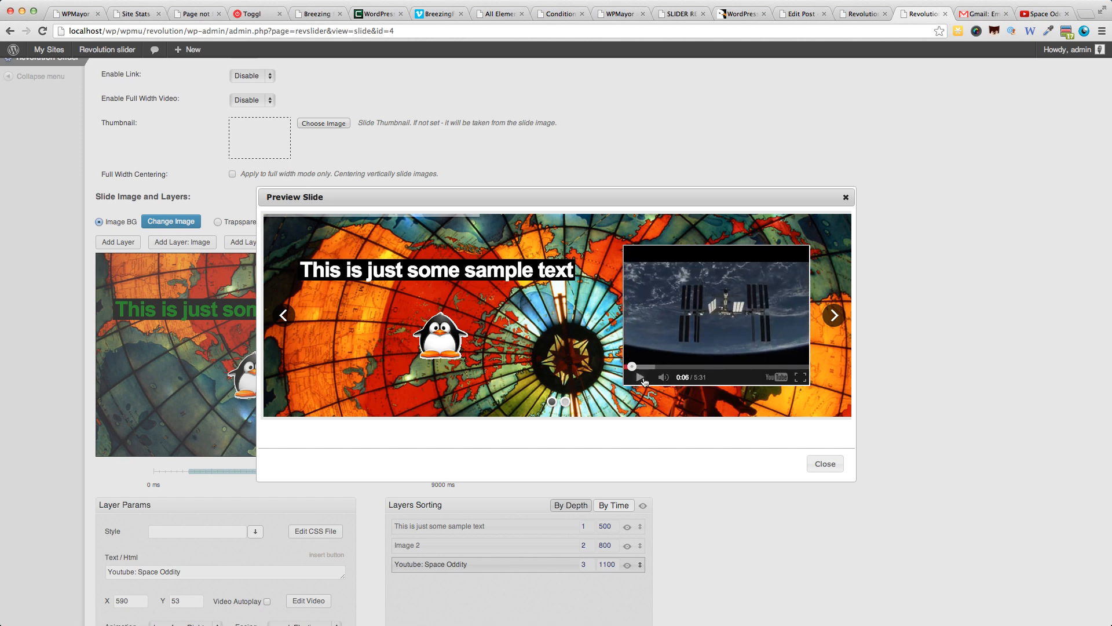
pyautogui.click(846, 197)
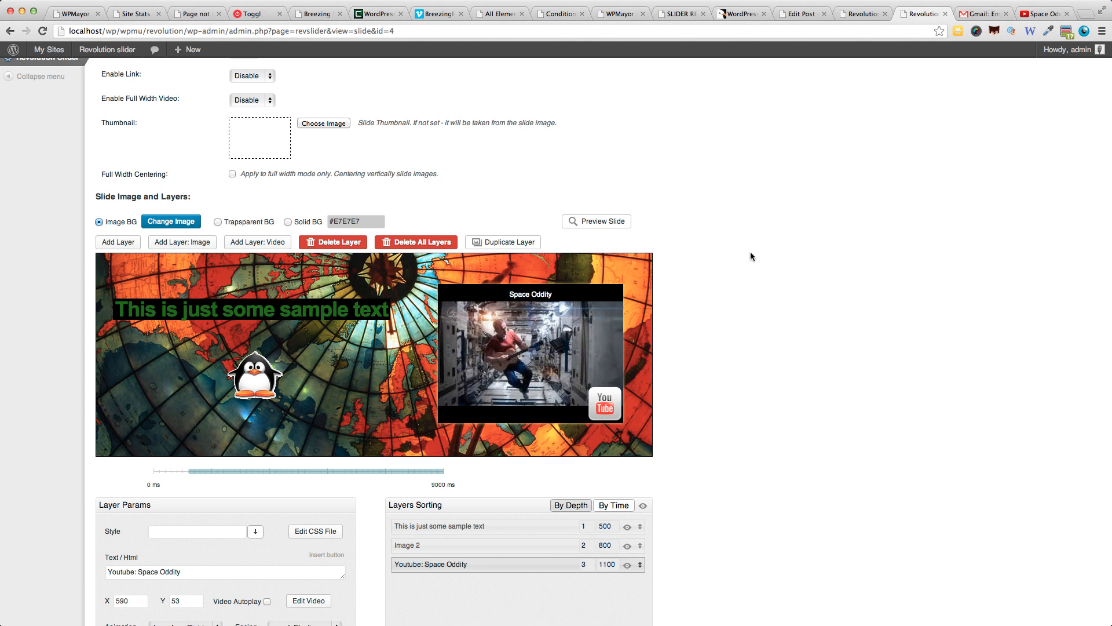
# Review the Slider Revolution page on CodeCanyon for its pricing, description, buyer ratings and compatibility details.
pyautogui.scroll(-3, 755, 260)
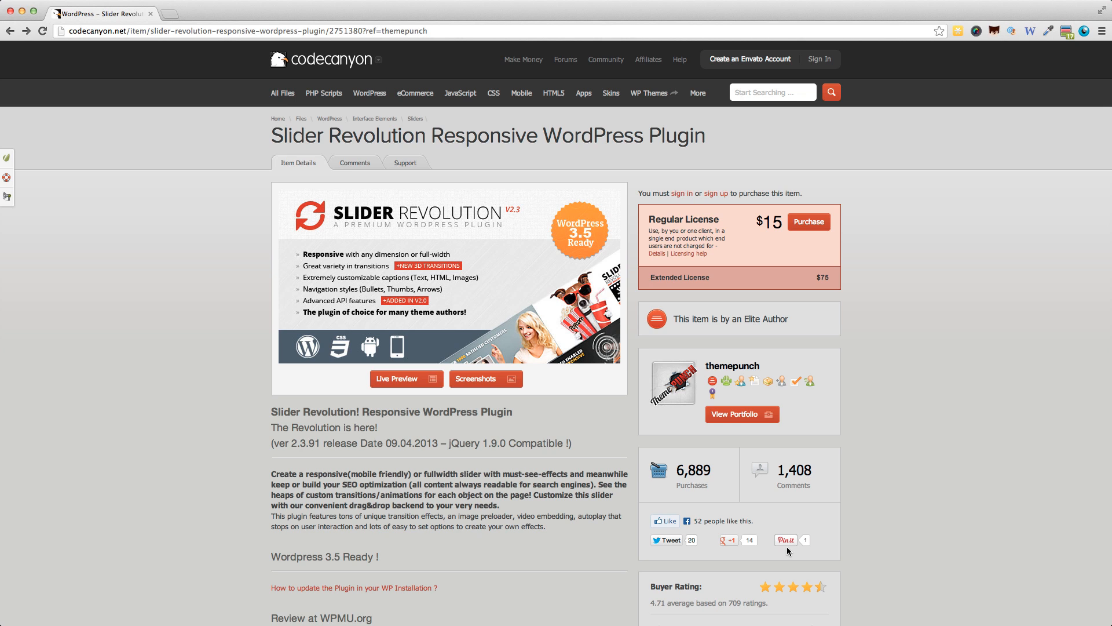
pyautogui.scroll(-2, 684, 422)
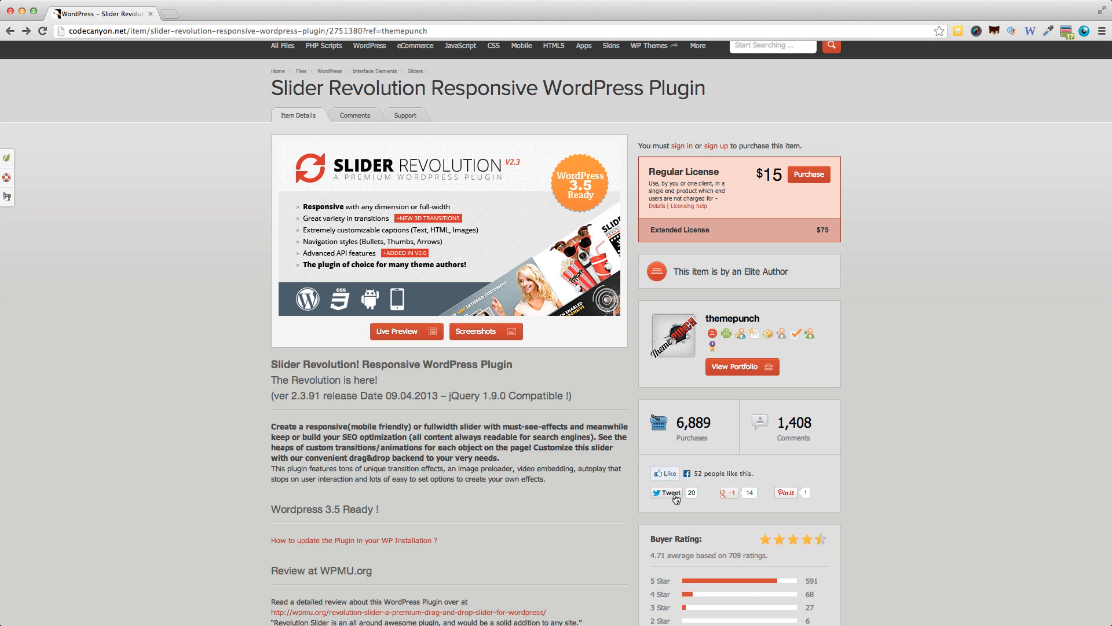
pyautogui.scroll(-3, 687, 455)
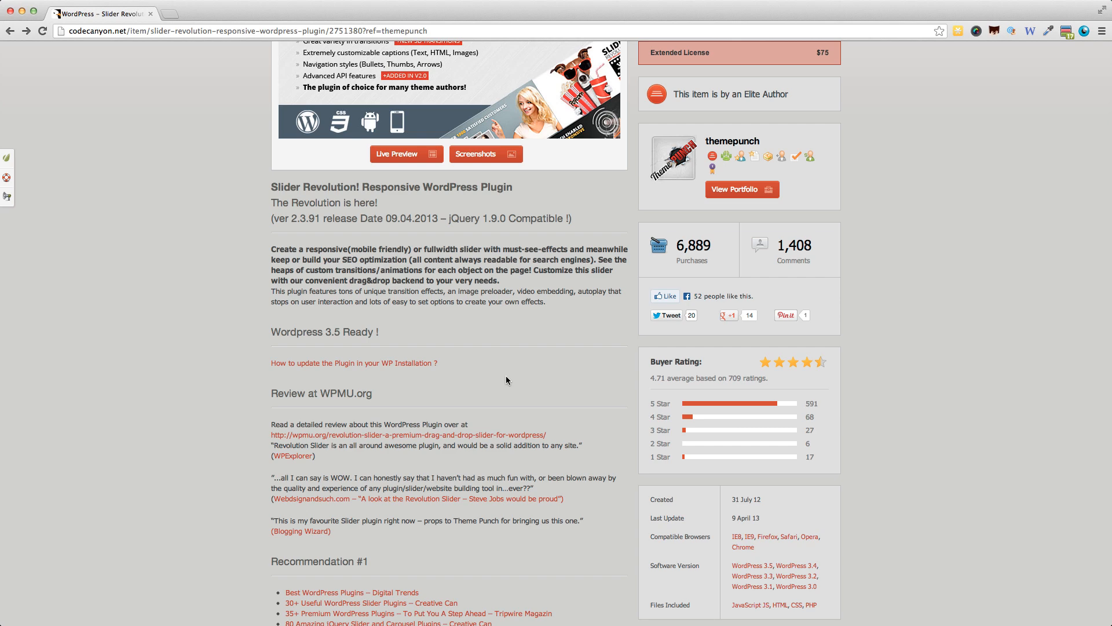
pyautogui.scroll(4, 506, 379)
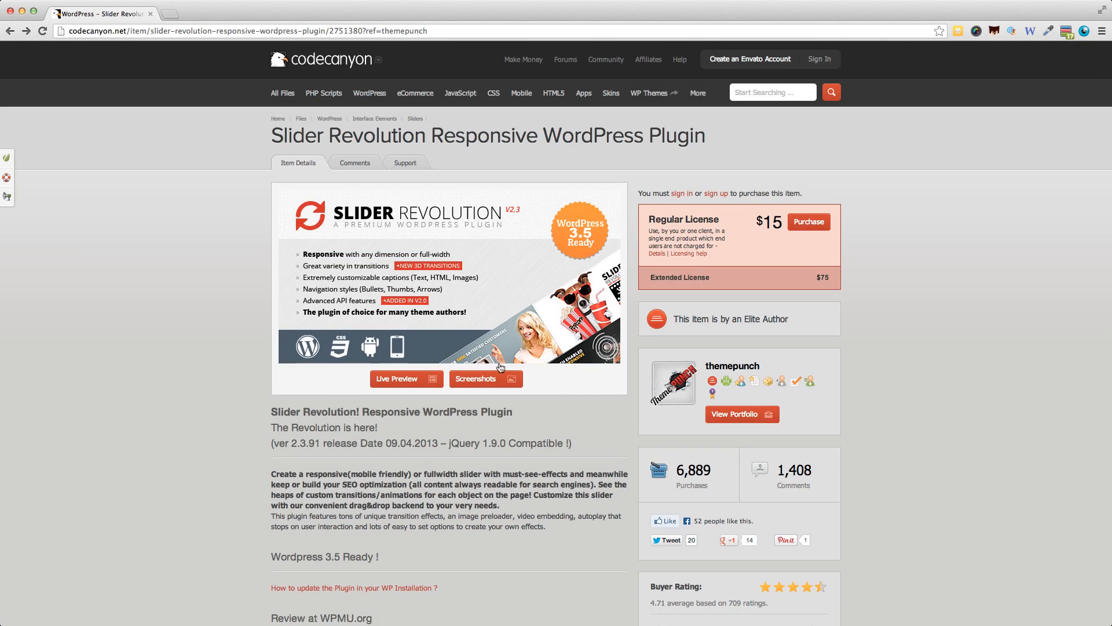